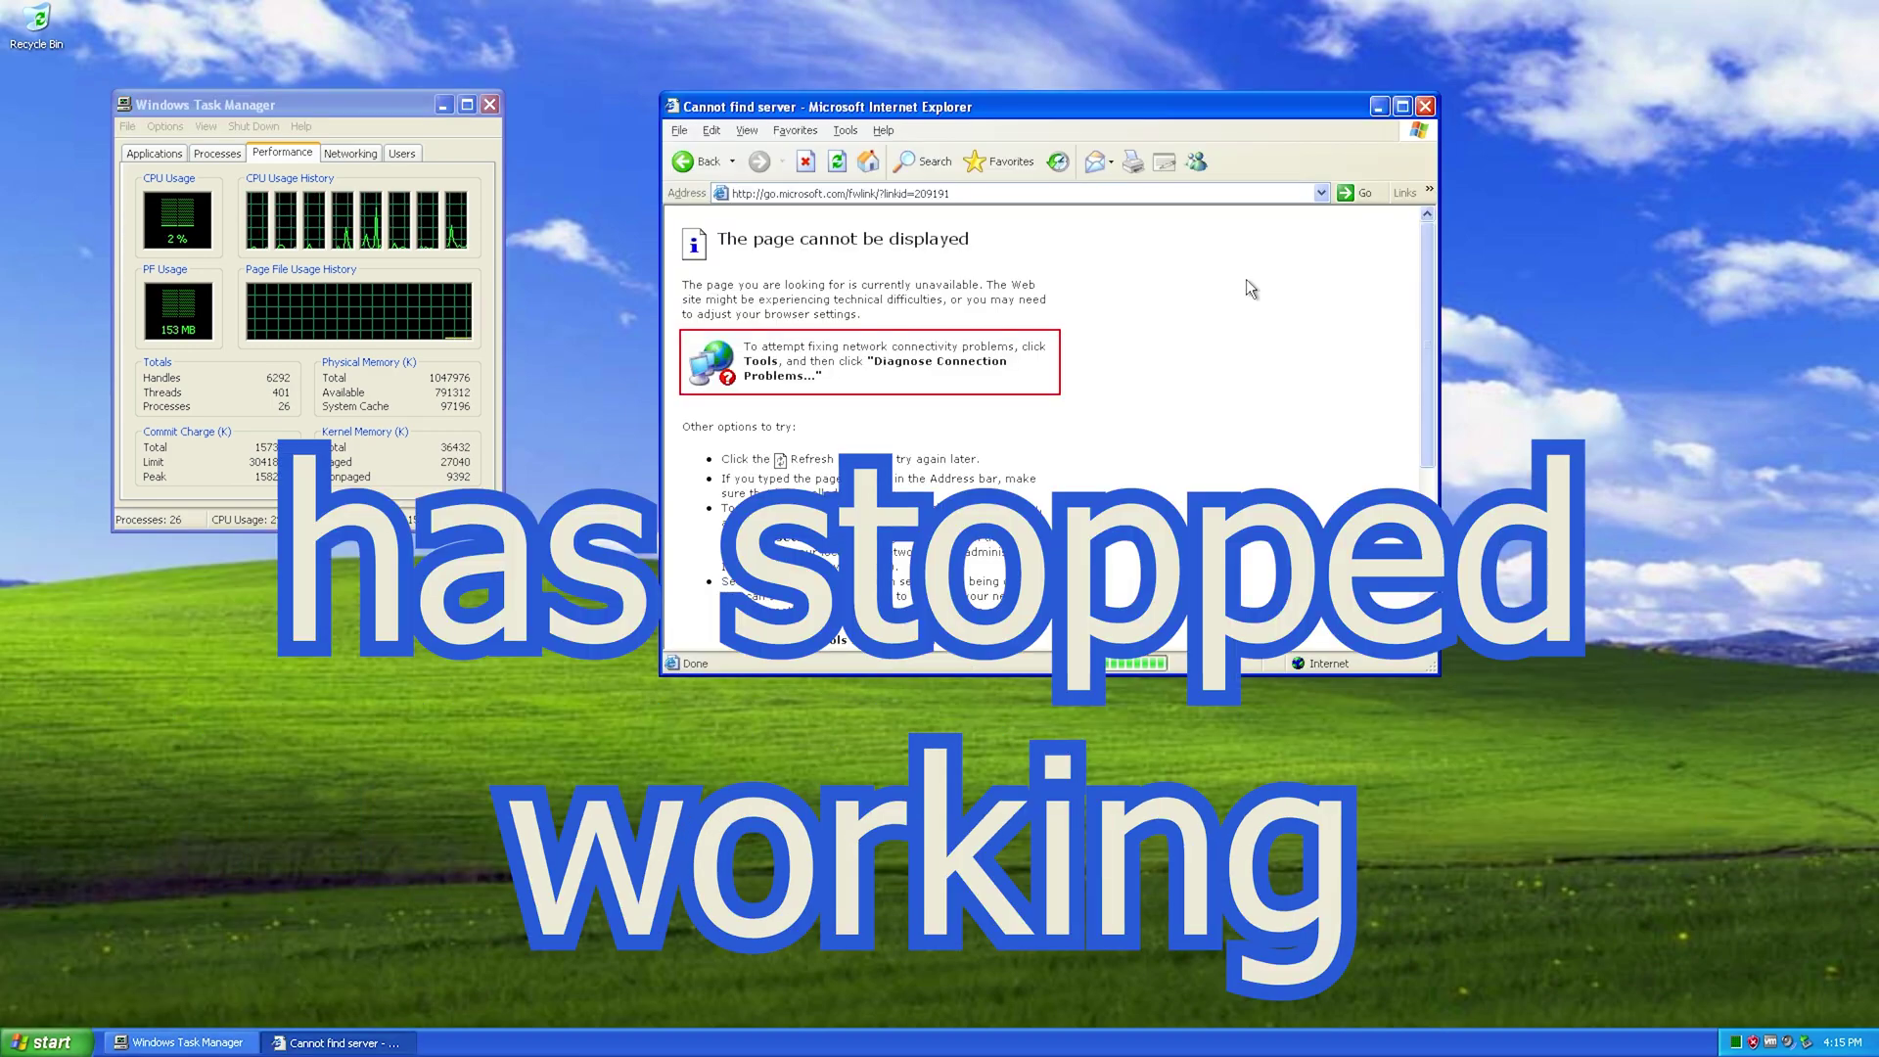
- Enter 'google' in Internet Explorer's address bar to load the Google homepage
{"action": "key", "text": "alt+d"}
{"action": "type", "text": "google"}
{"action": "key", "text": "ctrl+Return"}
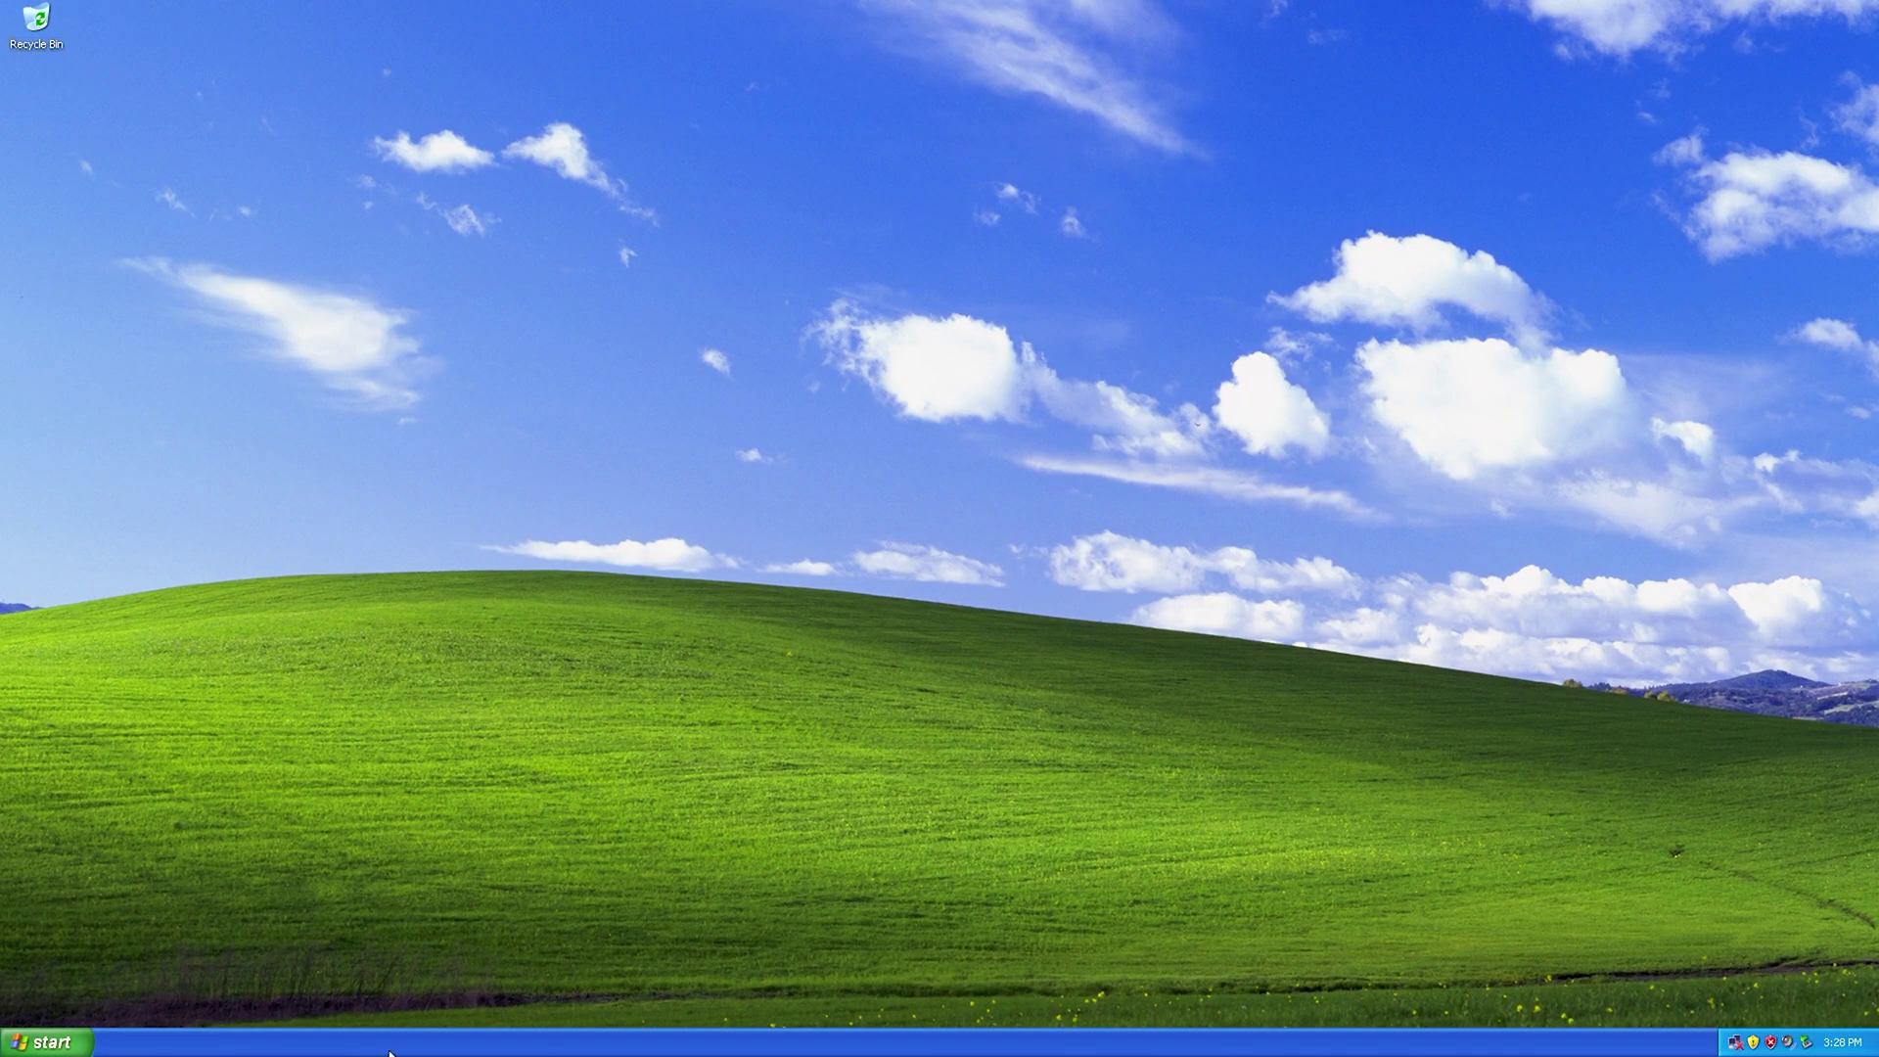
- Open Task Manager, then run the NODOTNET SP4 installer from the XP_SP4_EOS_FINAL (D:) disc
{"action": "right_click", "coordinate": [390, 1052]}
{"action": "left_click", "coordinate": [425, 995]}
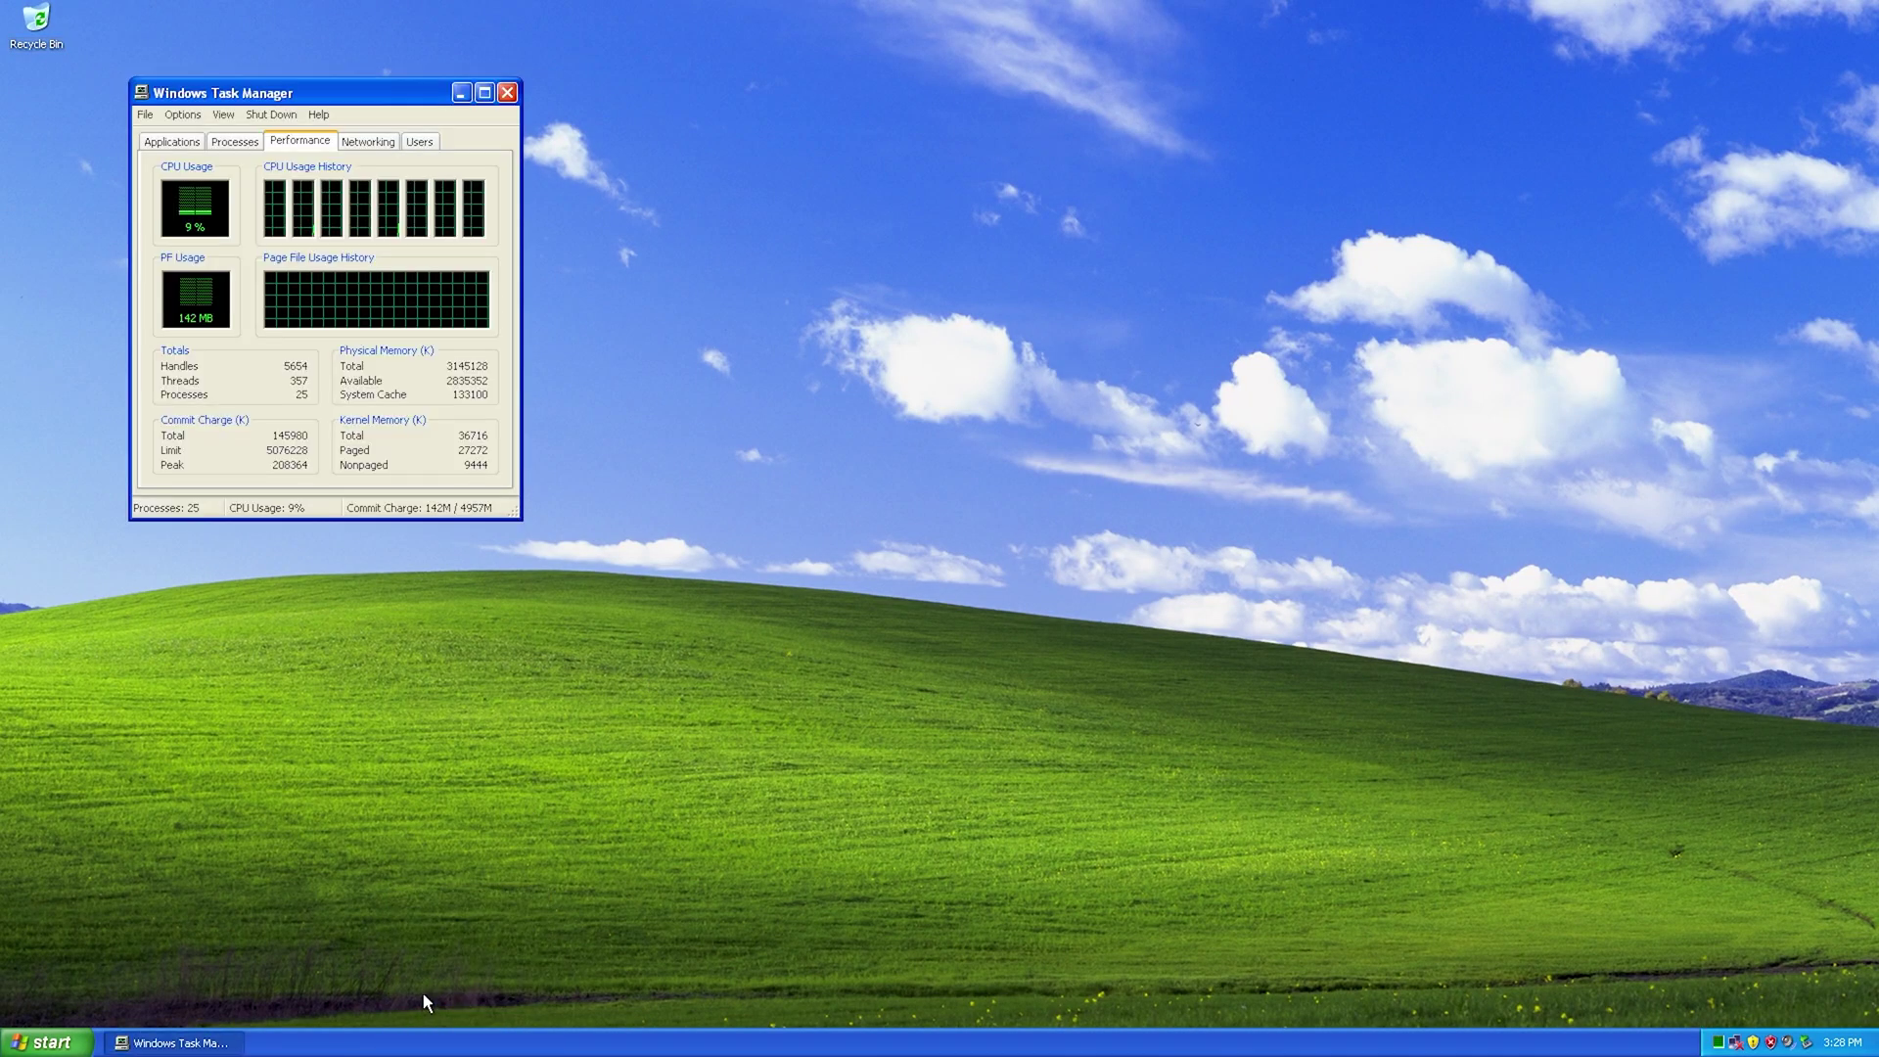
{"action": "left_click", "coordinate": [47, 1042]}
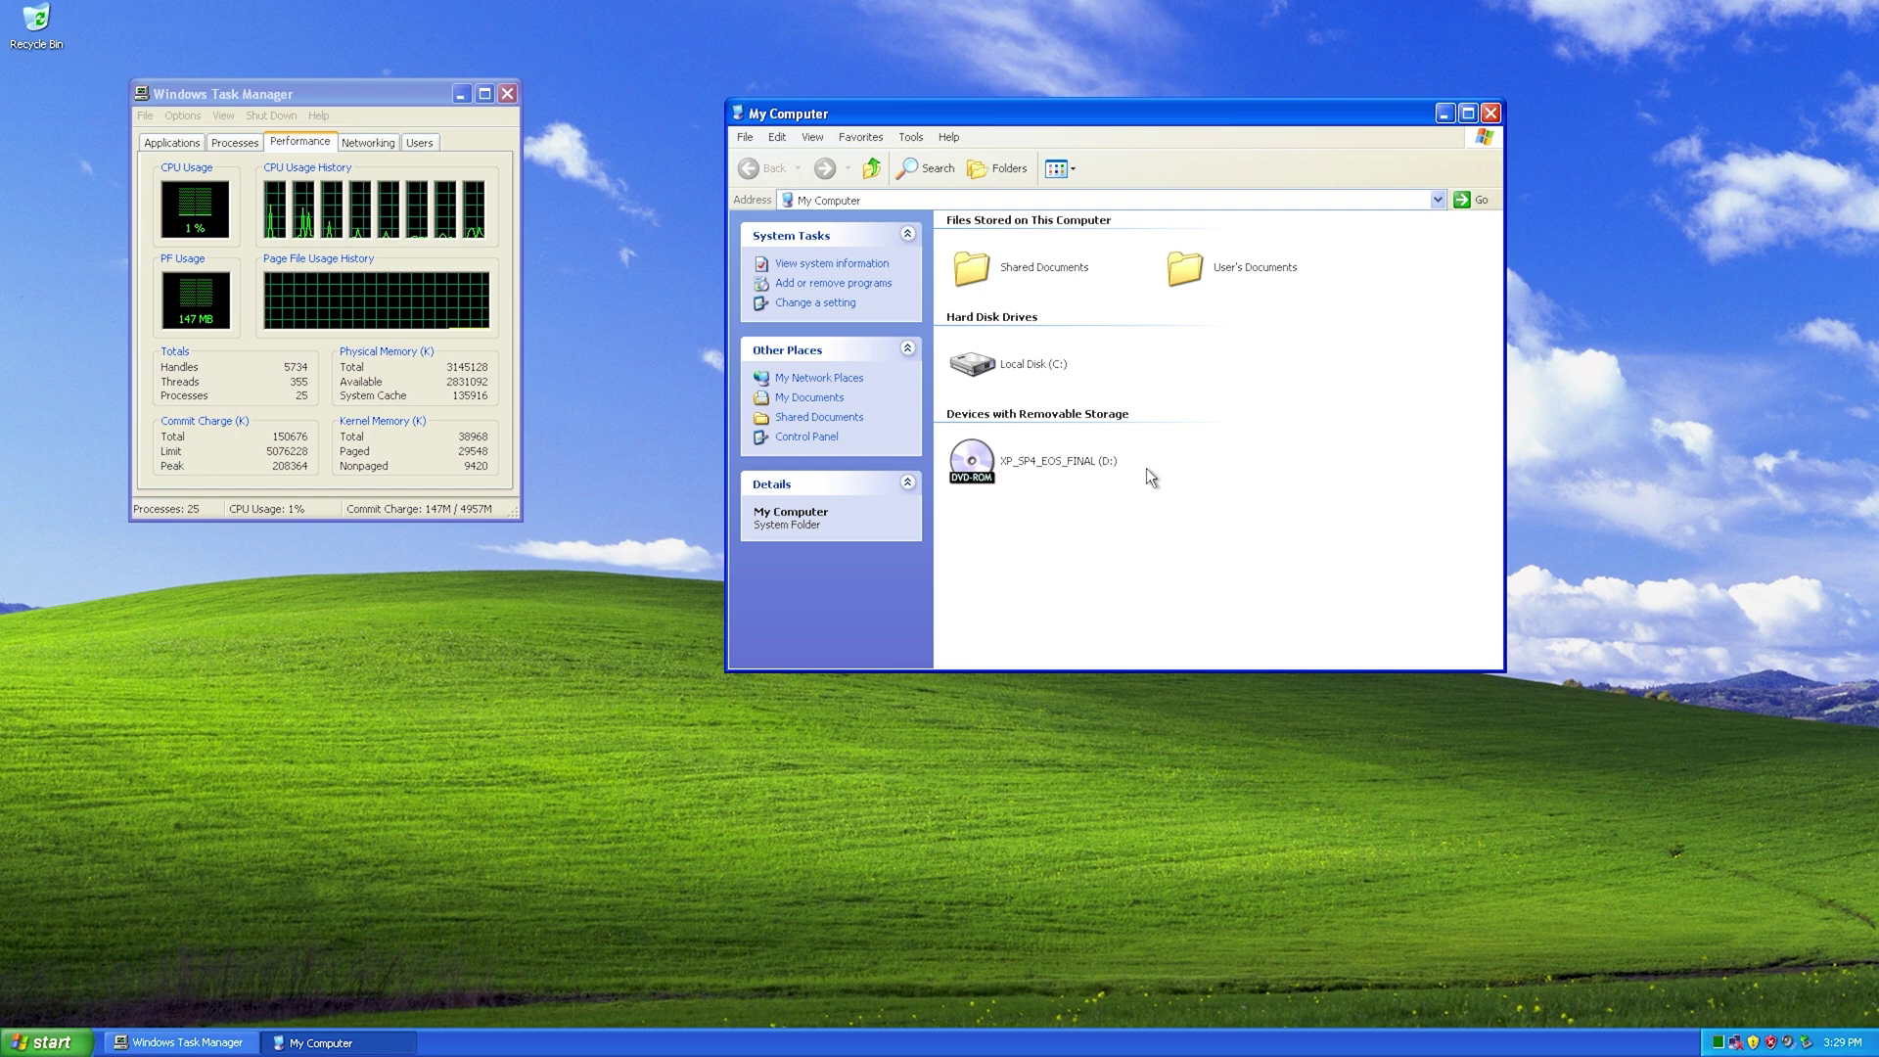
{"action": "double_click", "coordinate": [1069, 460]}
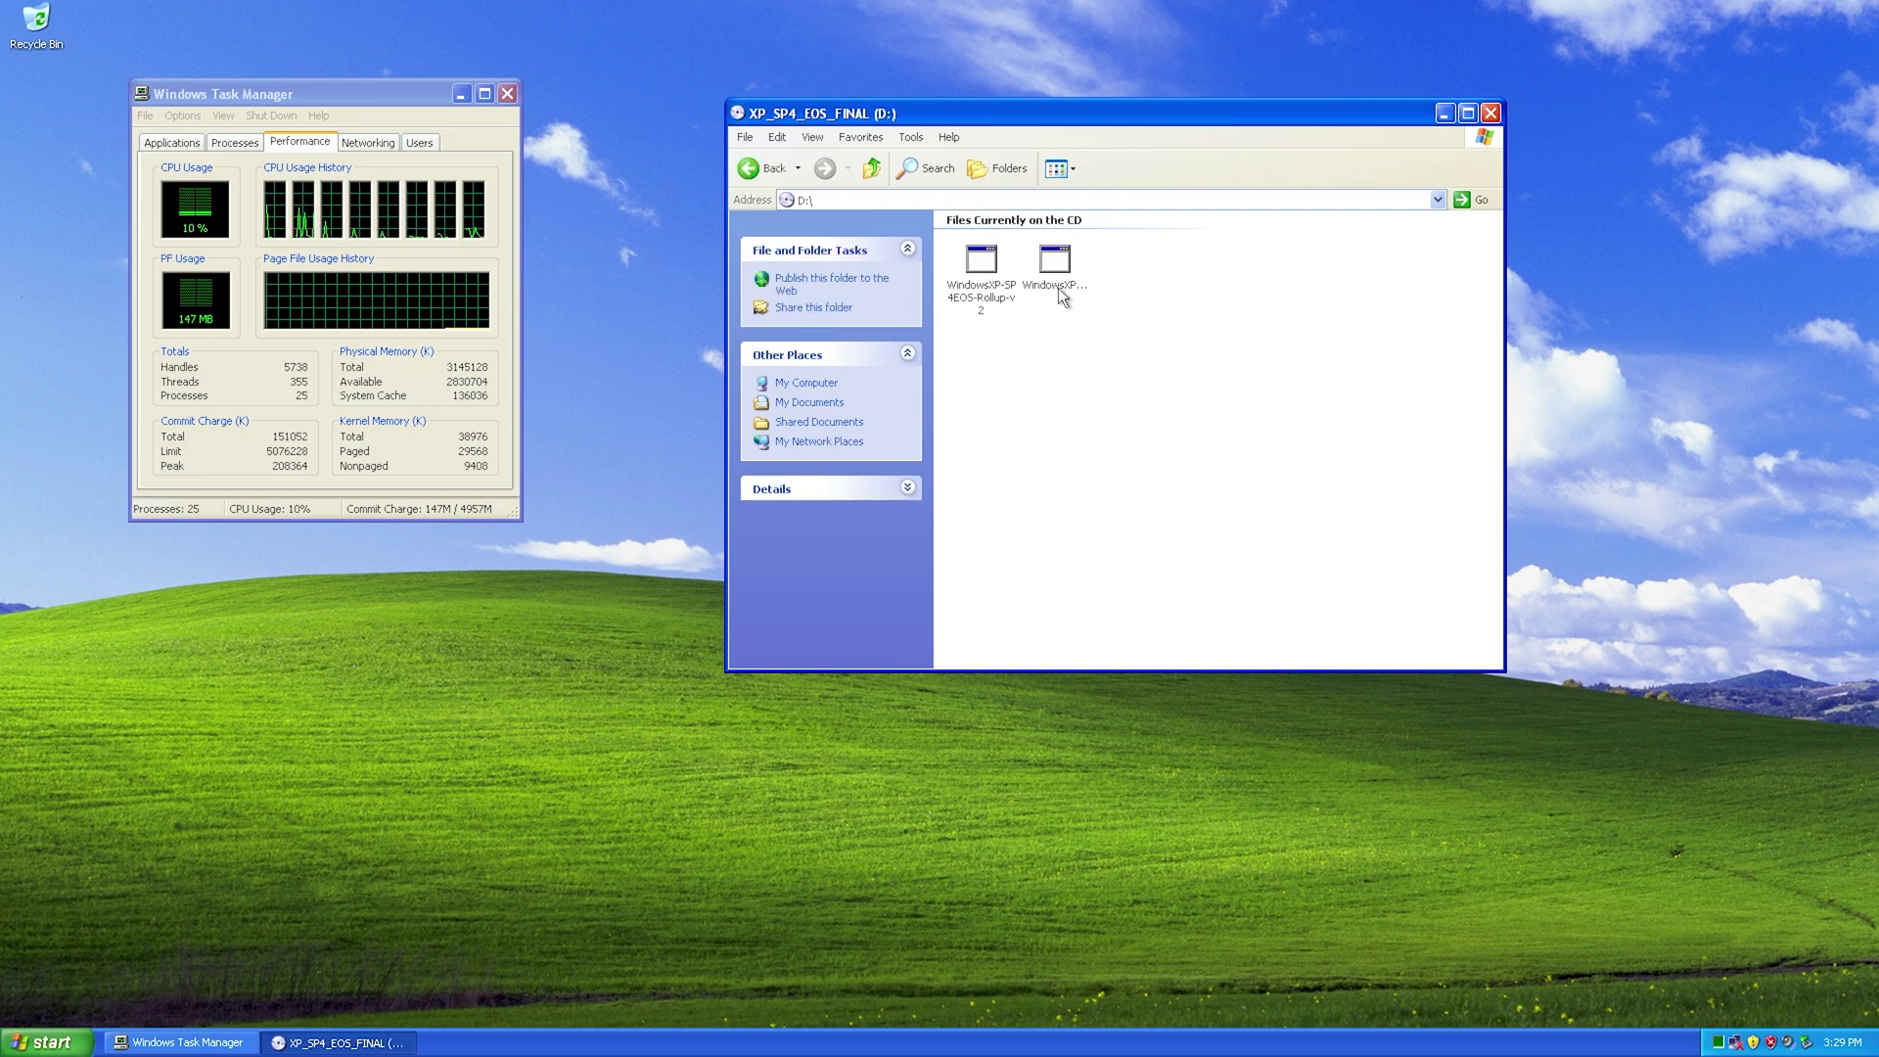
{"action": "left_click", "coordinate": [1059, 288]}
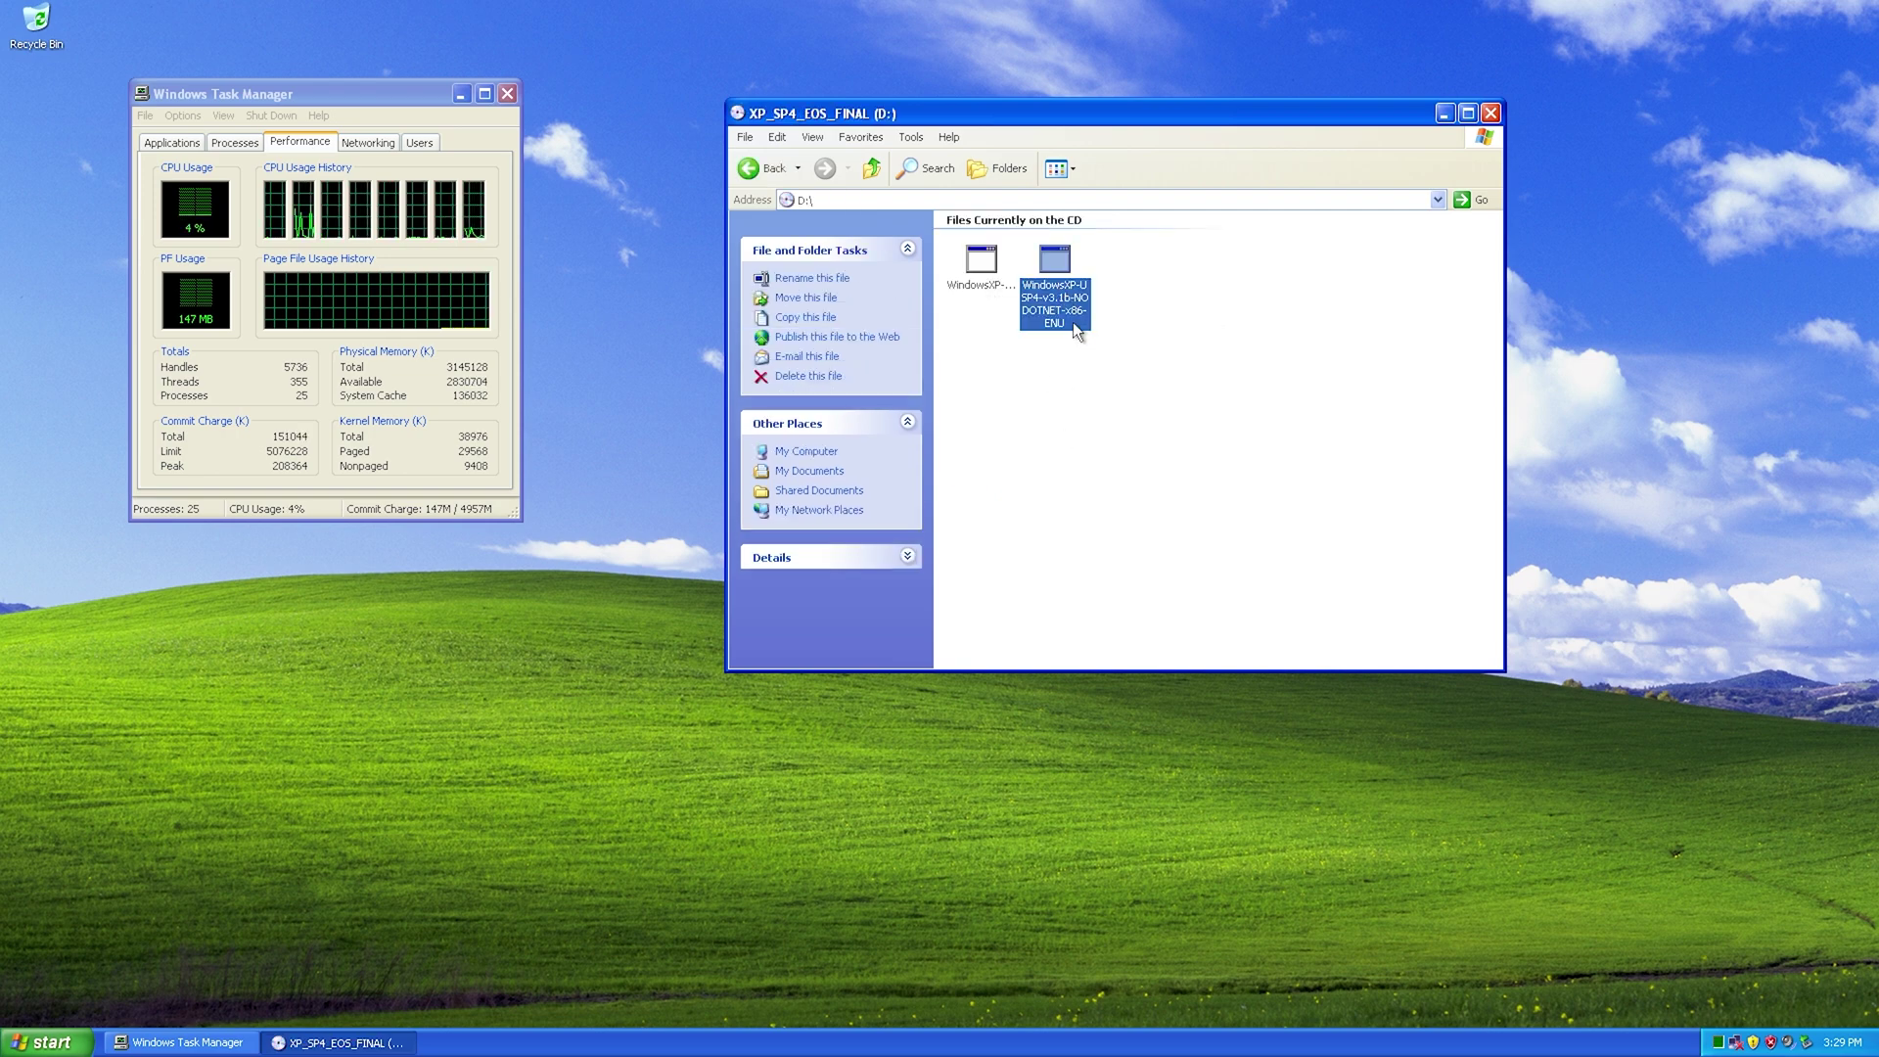
{"action": "double_click", "coordinate": [1073, 321]}
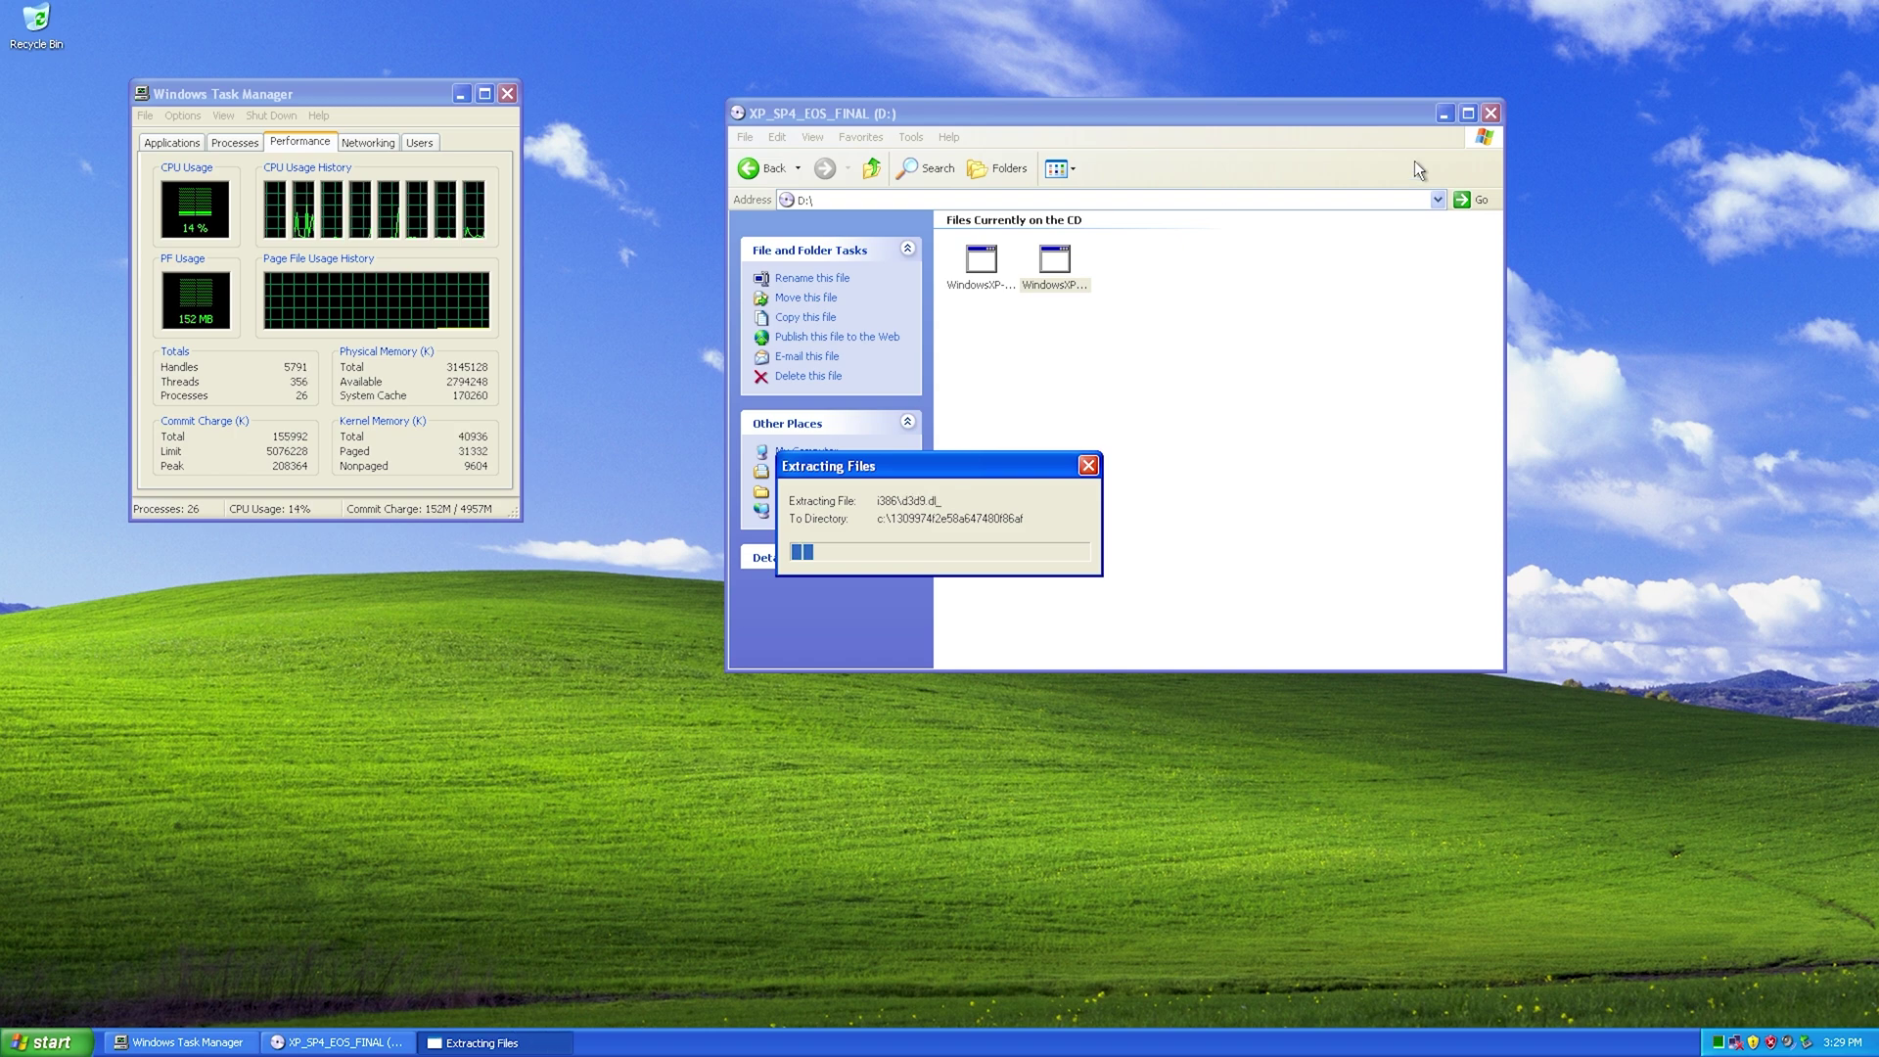
- Close the D: window, agree to the licence, choose Do Not Archive Files, and start installing
{"action": "left_click", "coordinate": [1491, 113]}
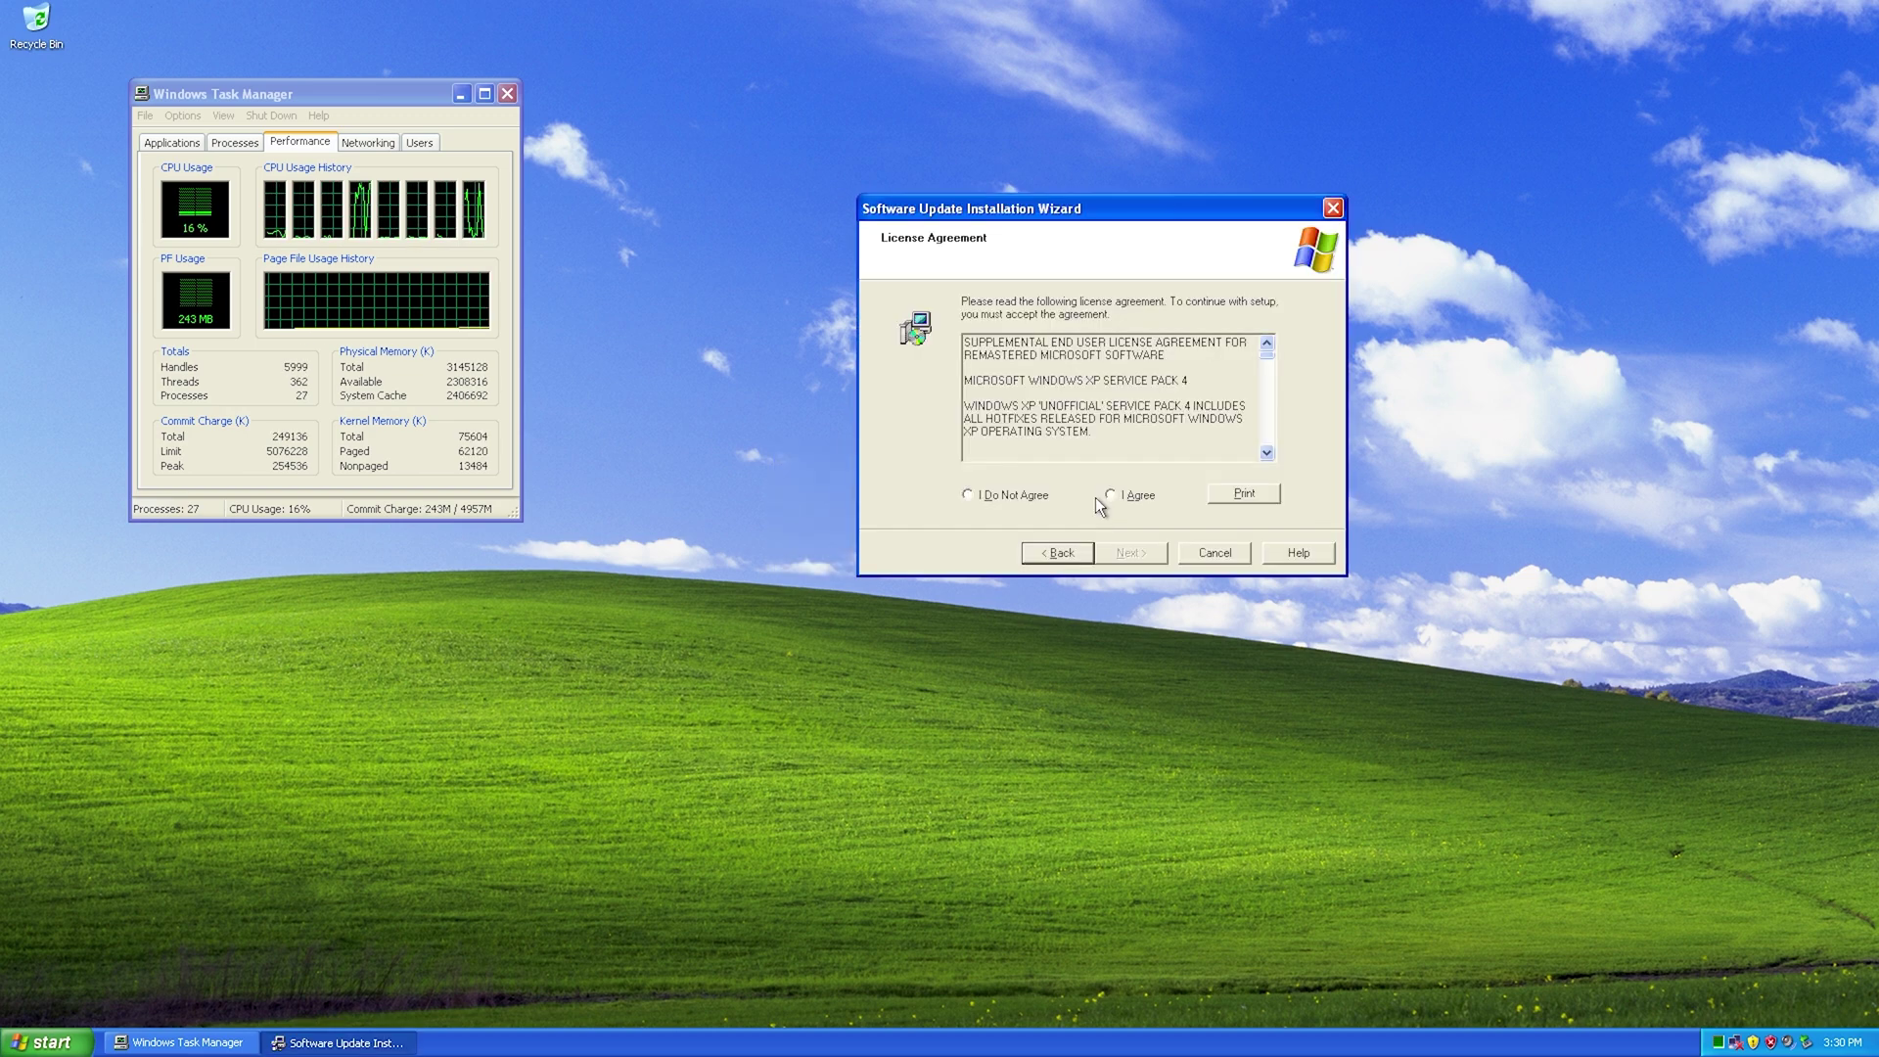
{"action": "left_click", "coordinate": [1117, 497]}
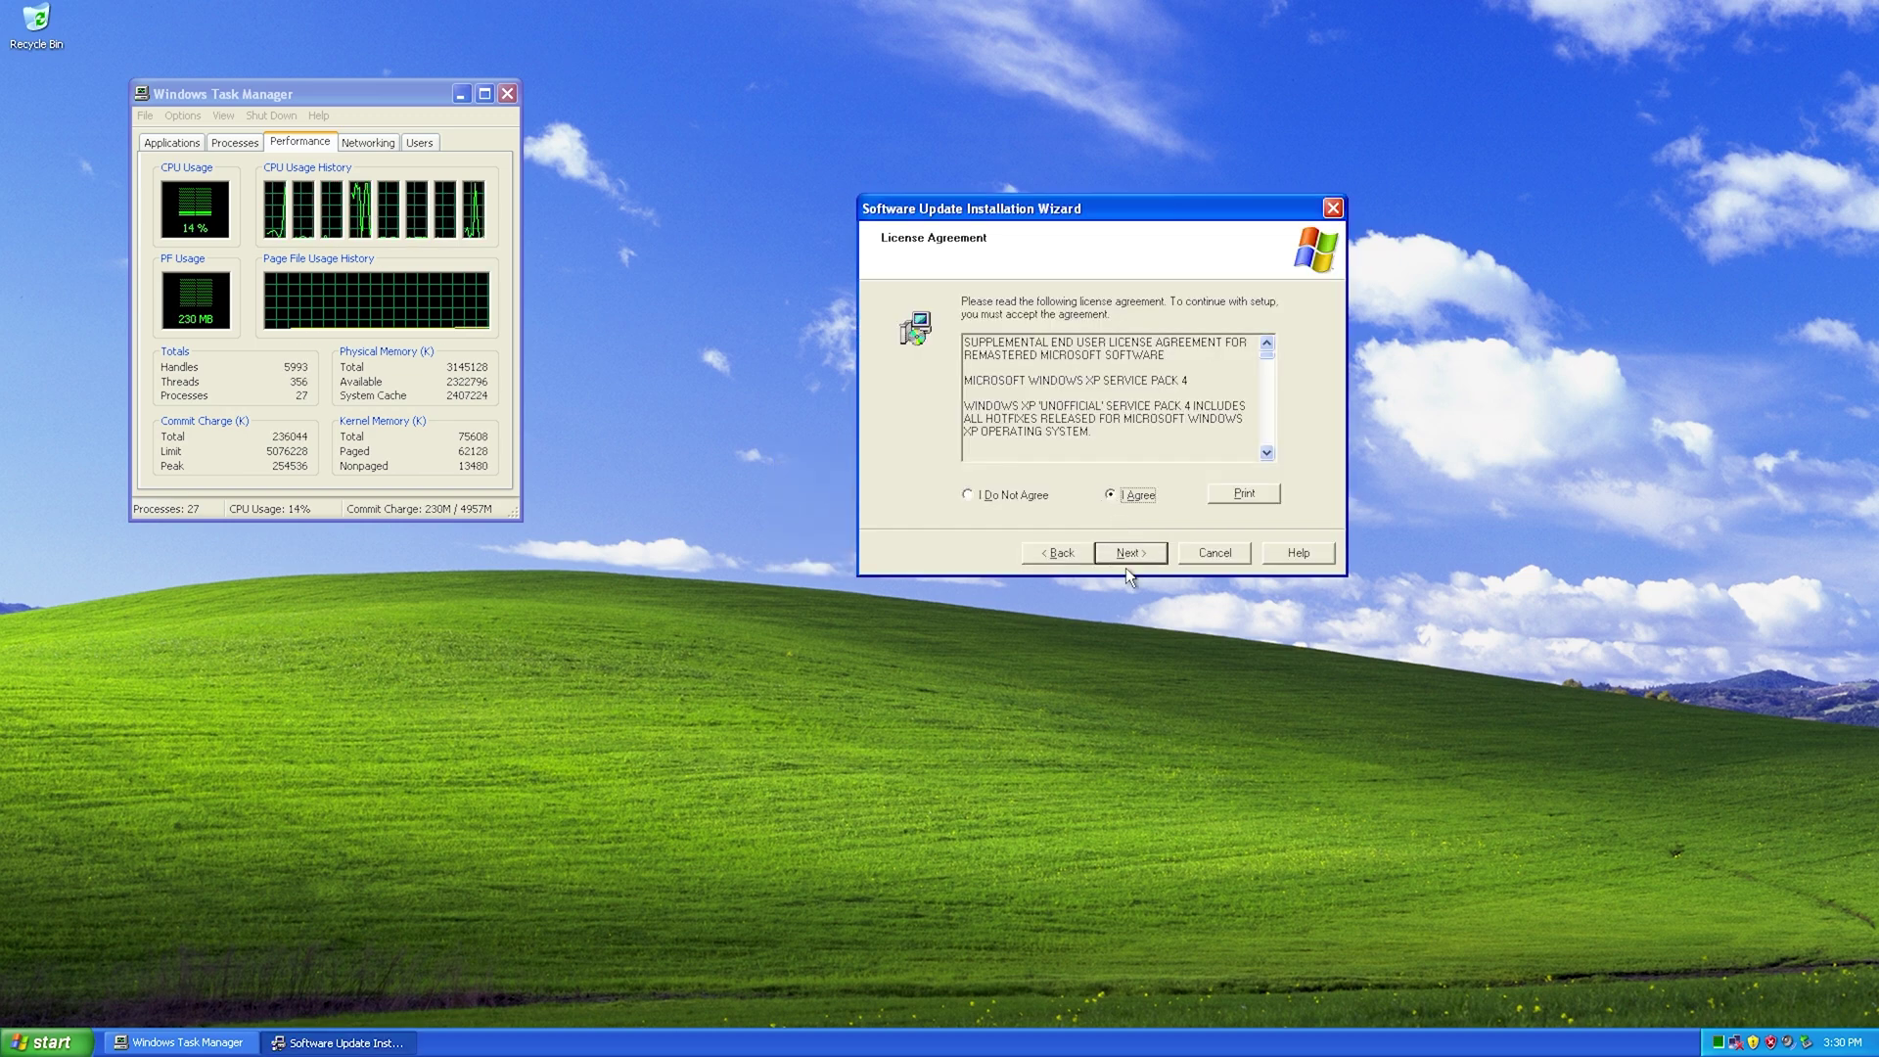
{"action": "left_click", "coordinate": [1127, 555]}
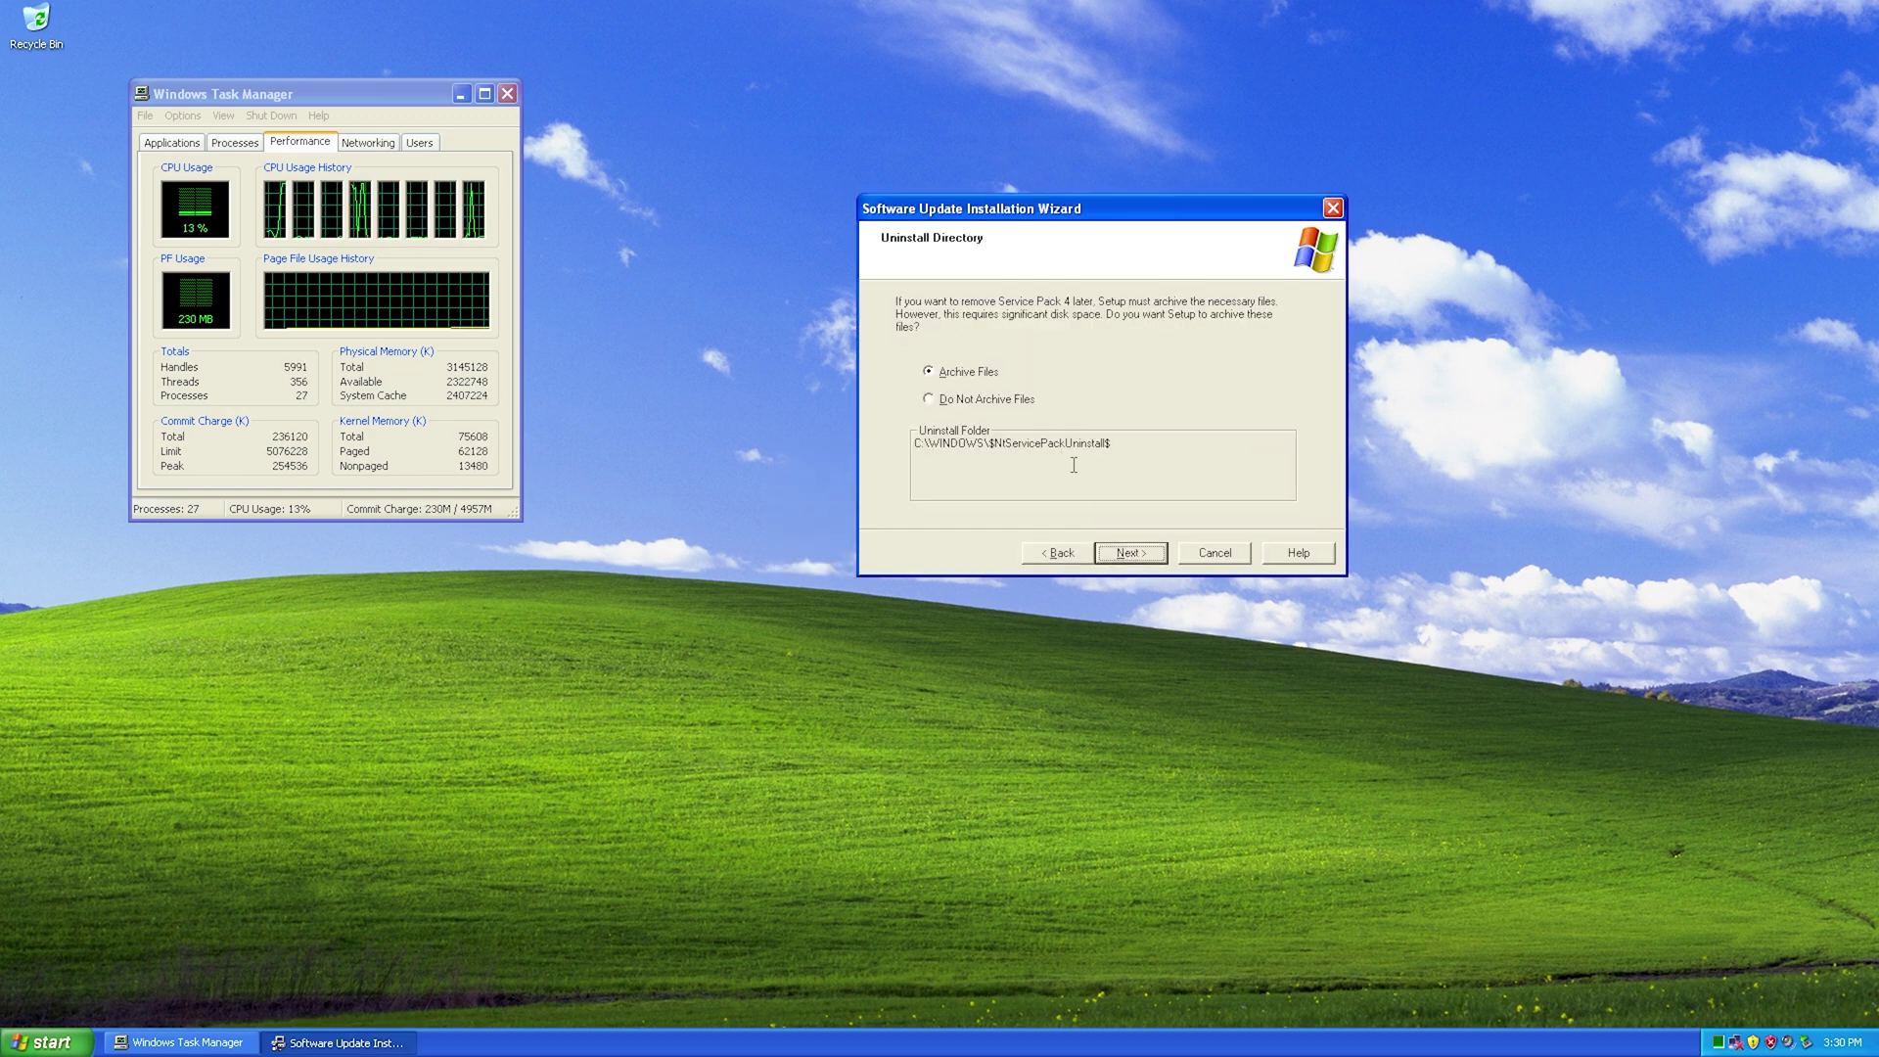
{"action": "left_click", "coordinate": [1024, 403]}
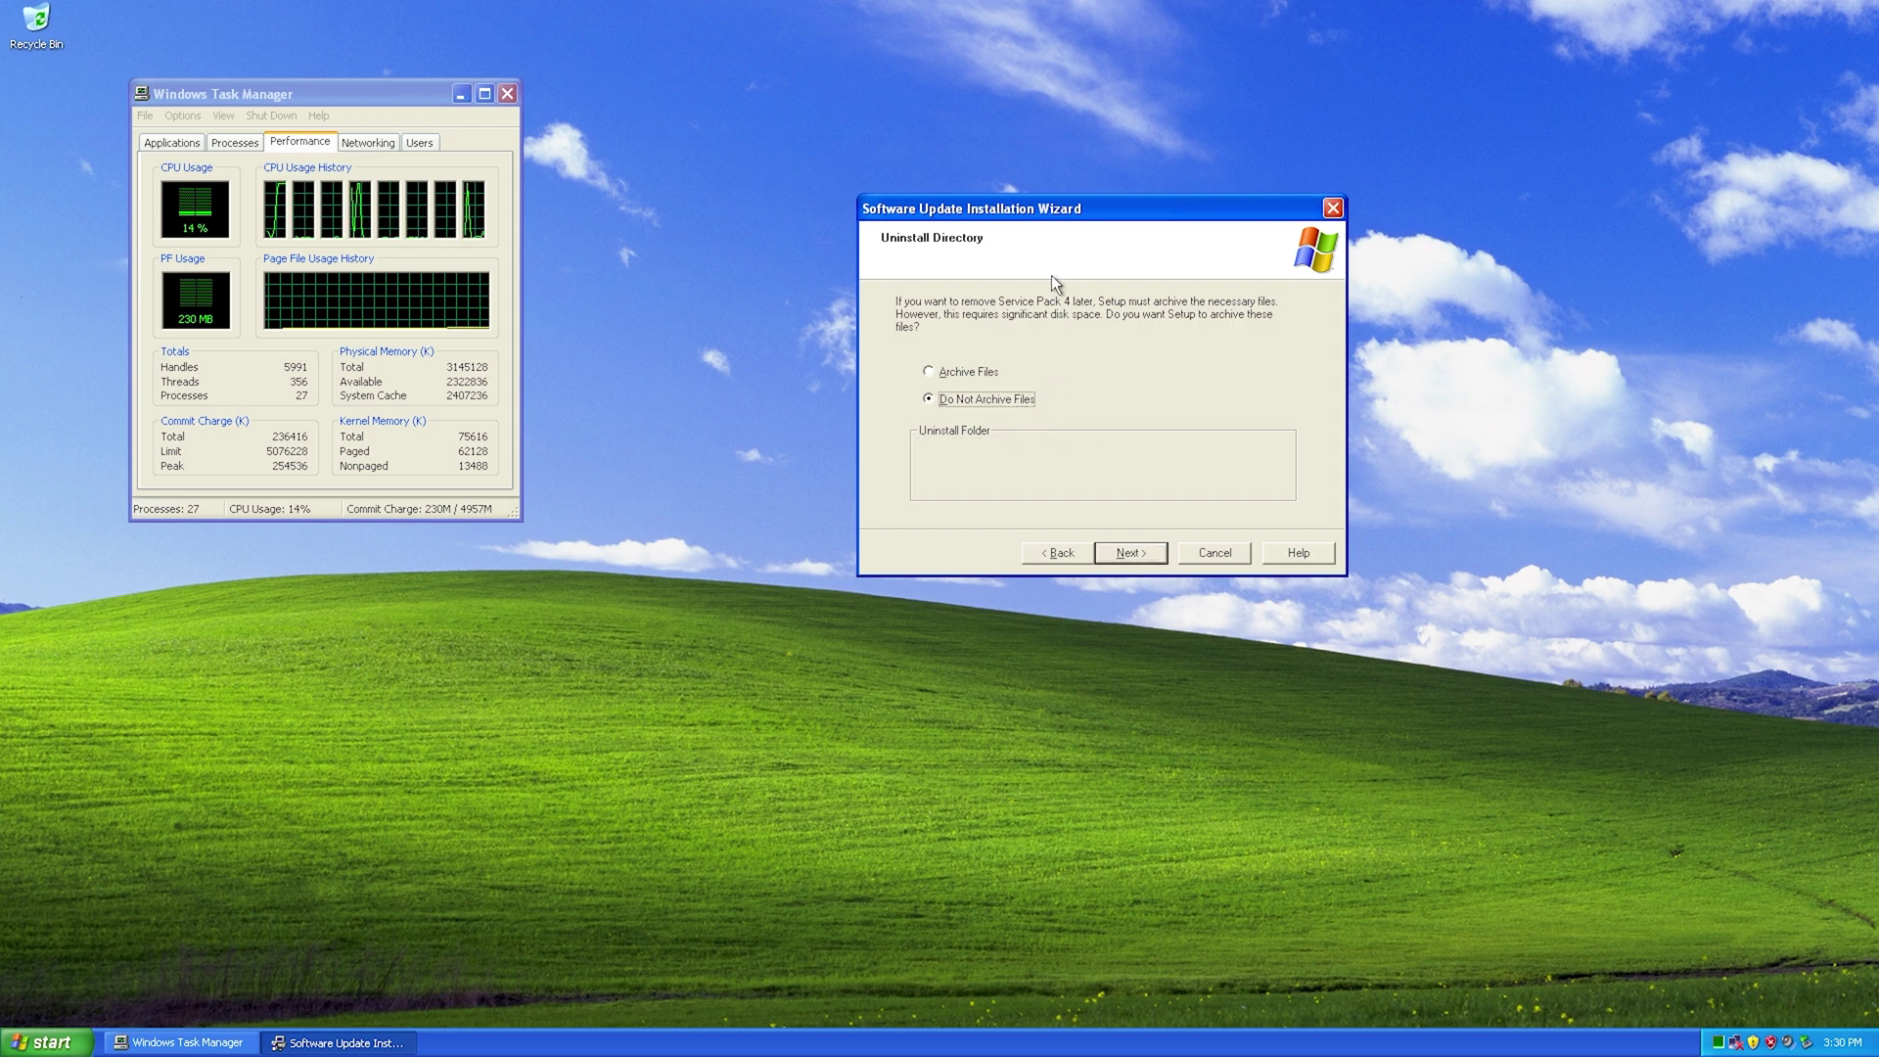
{"action": "left_click_drag", "start_coordinate": [1049, 205], "coordinate": [1063, 126]}
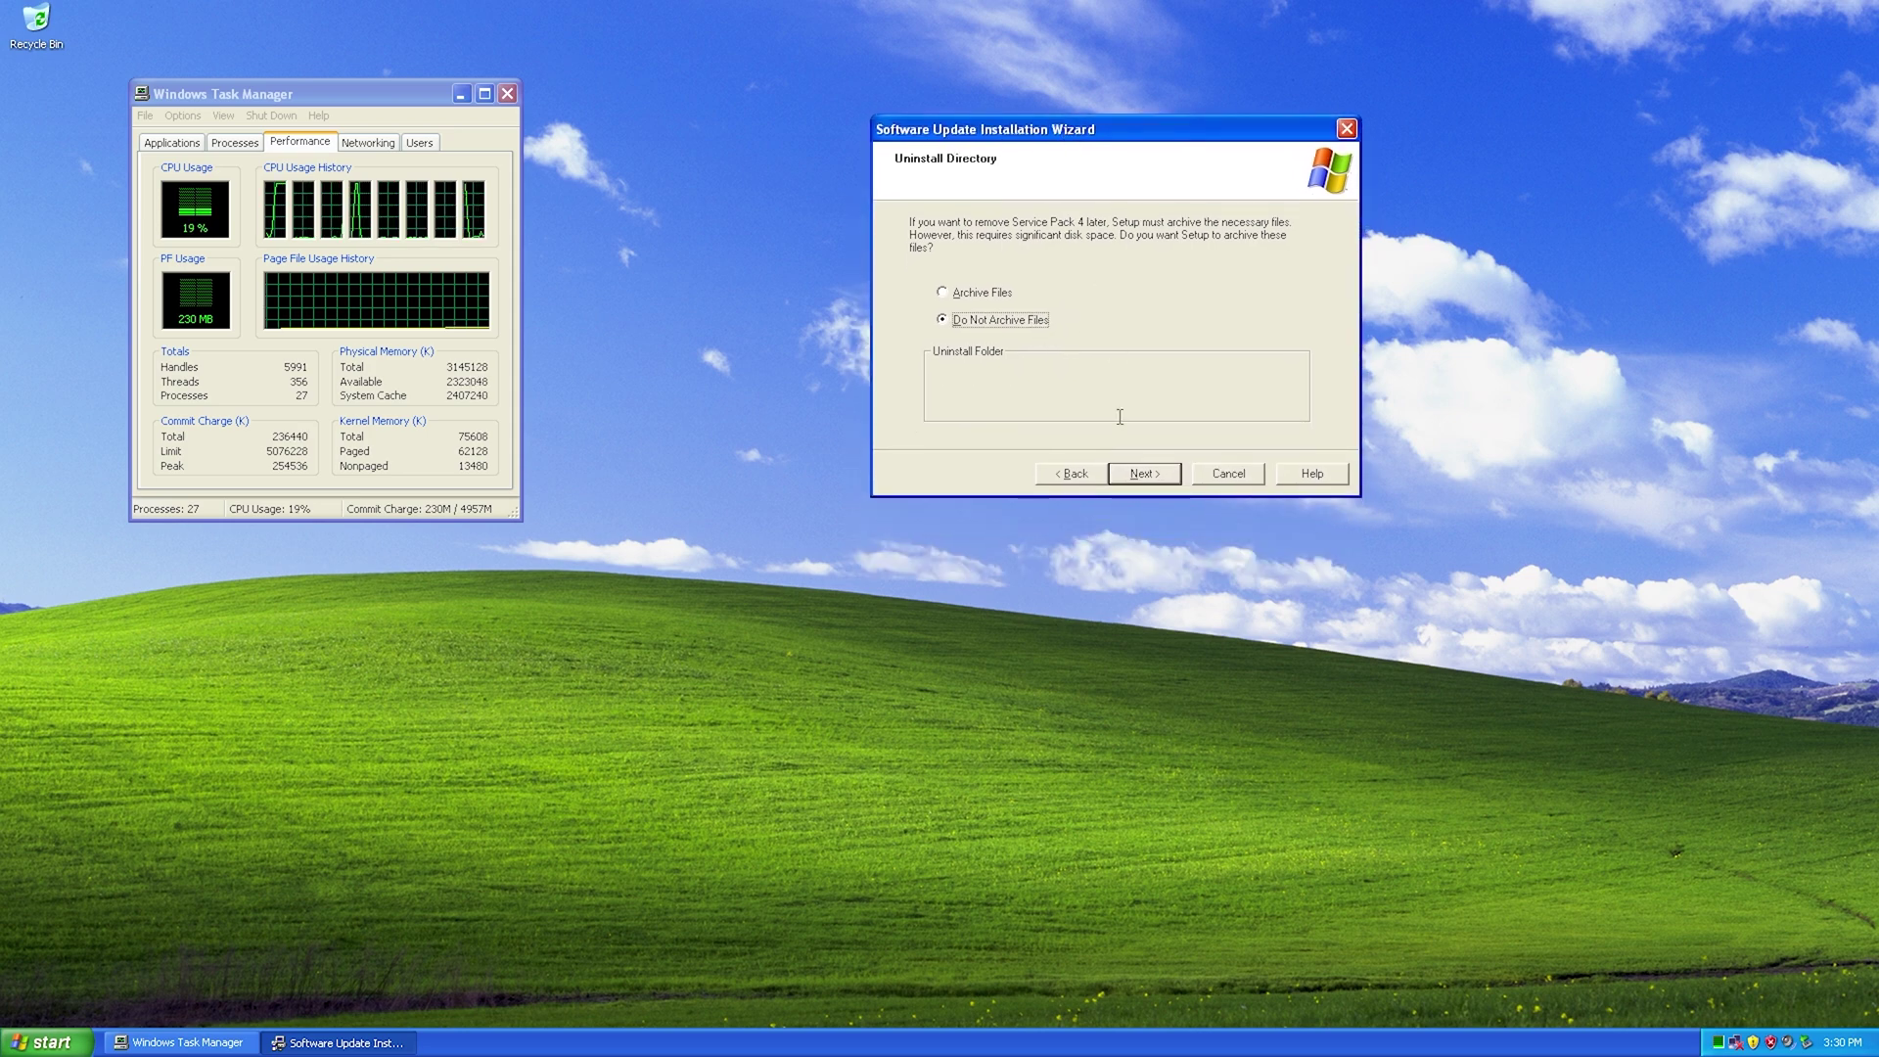
{"action": "left_click", "coordinate": [1124, 474]}
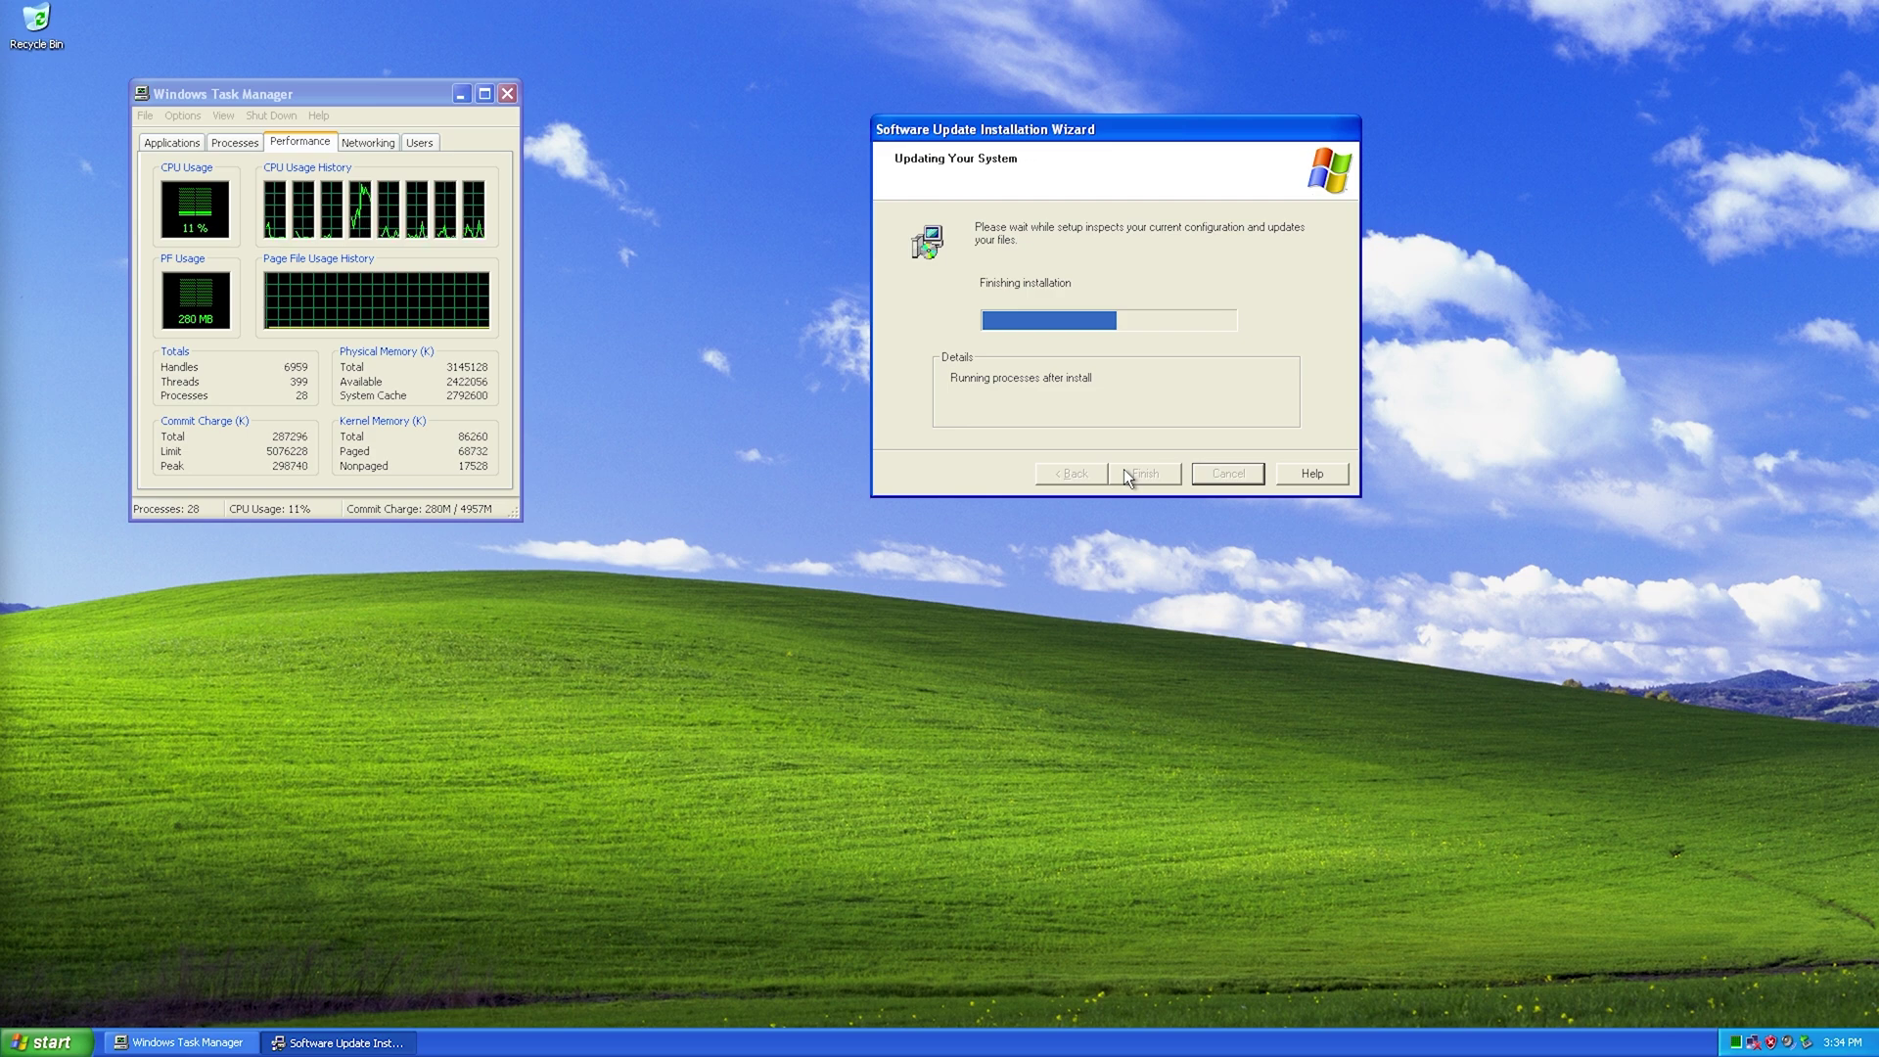
- Close Task Manager, finish setup to restart, and choose Not right now for Automatic Updates
{"action": "left_click", "coordinate": [509, 92]}
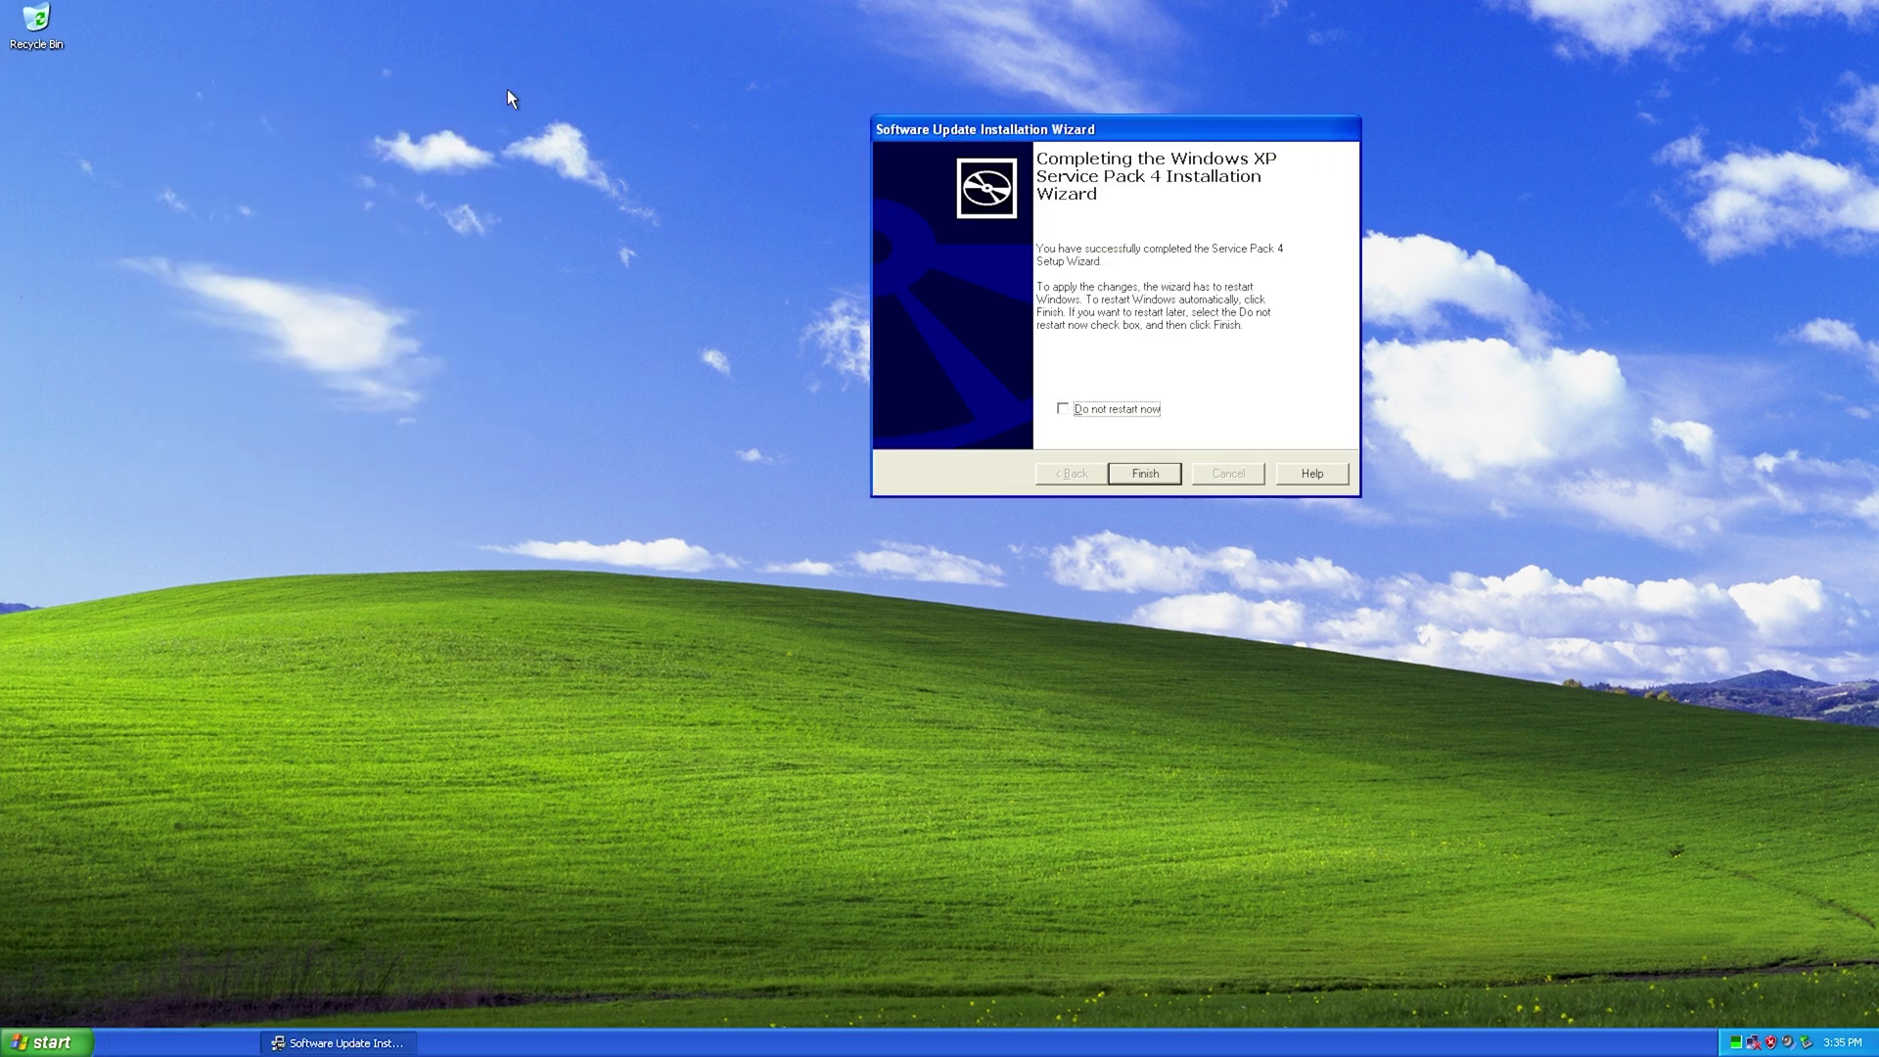
{"action": "left_click", "coordinate": [1134, 476]}
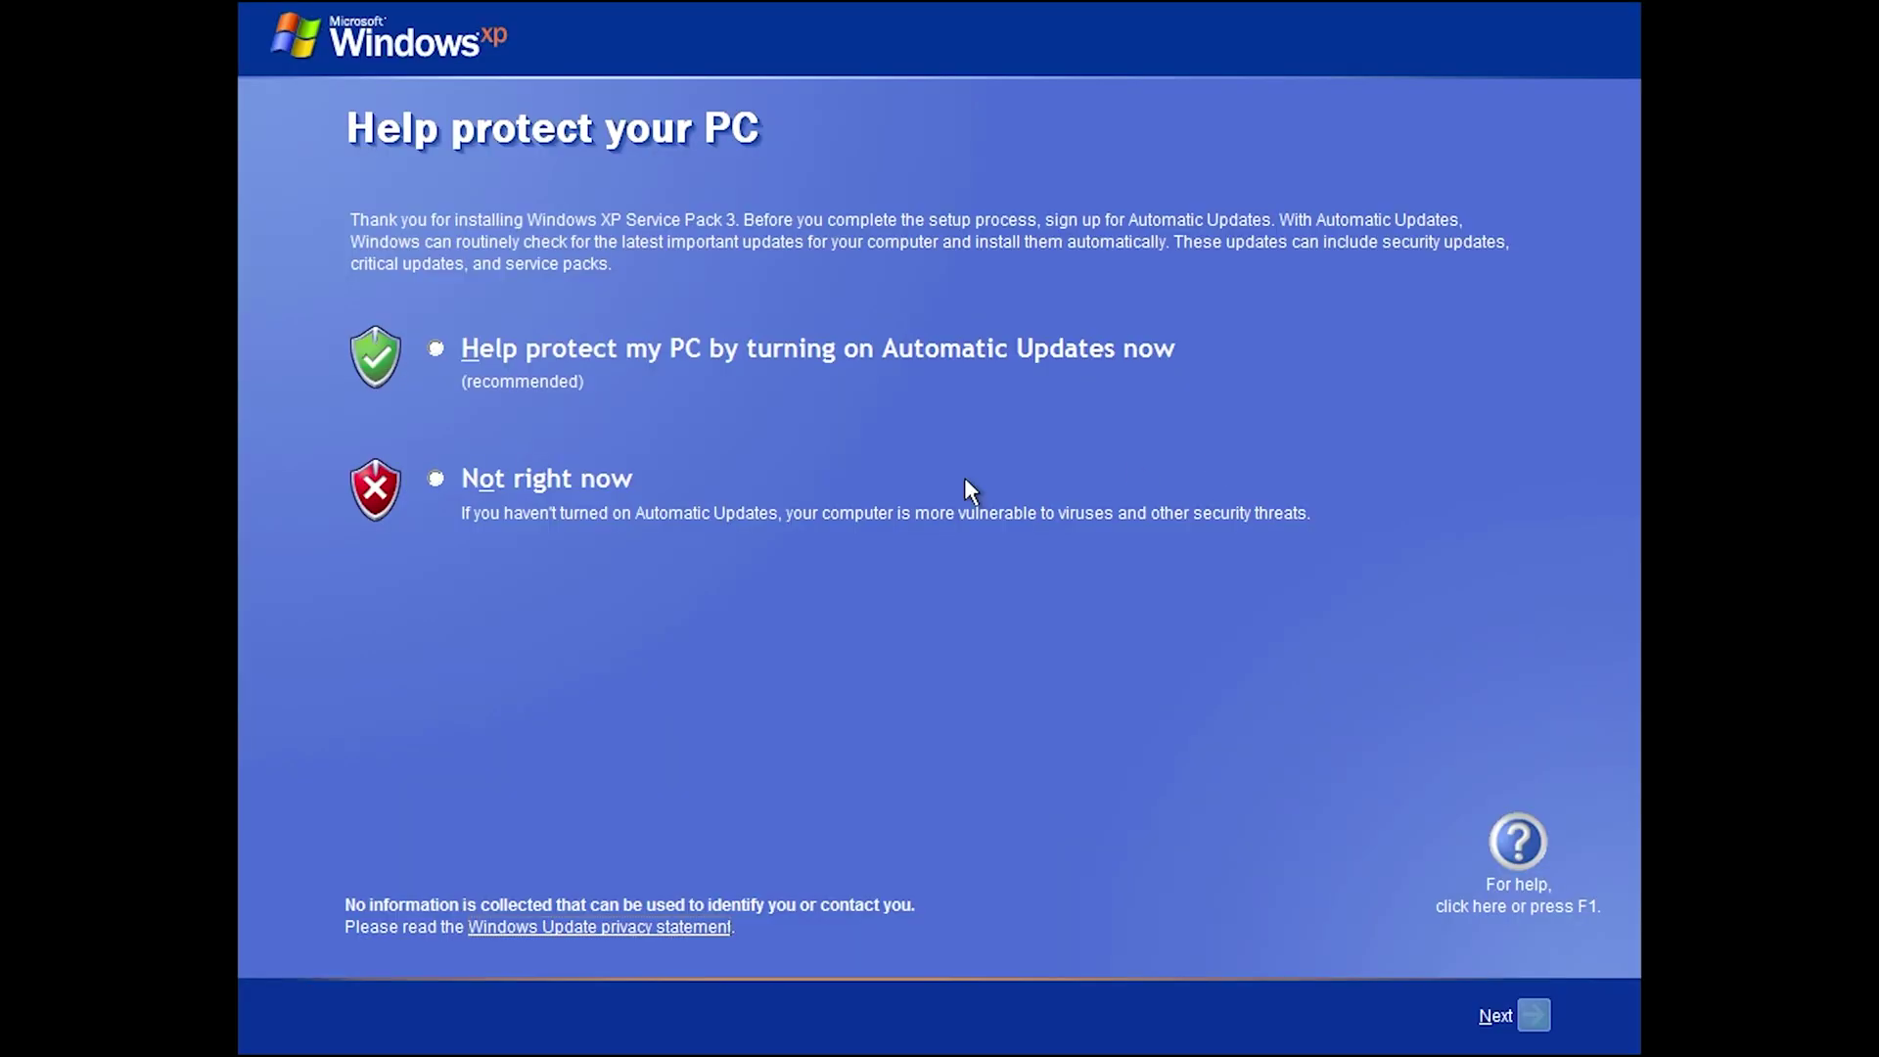
{"action": "left_click", "coordinate": [570, 478]}
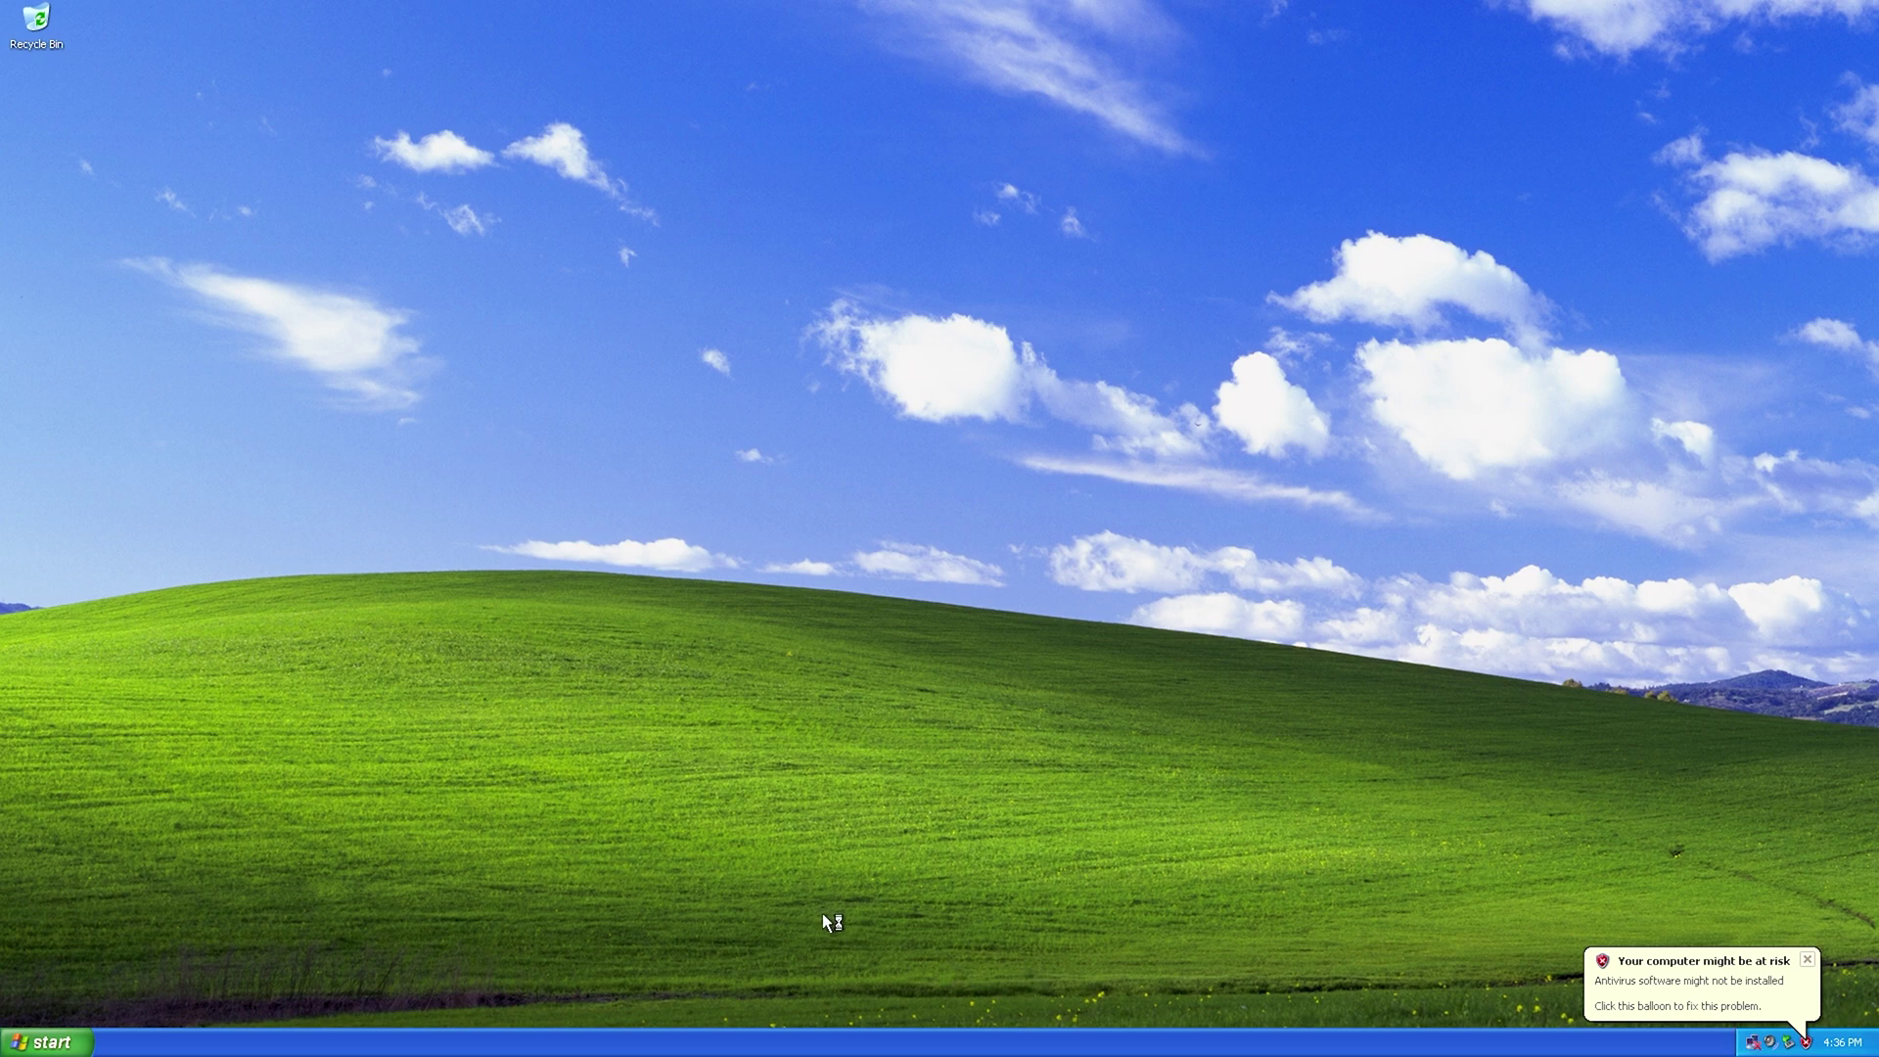
{"action": "right_click", "coordinate": [456, 1044]}
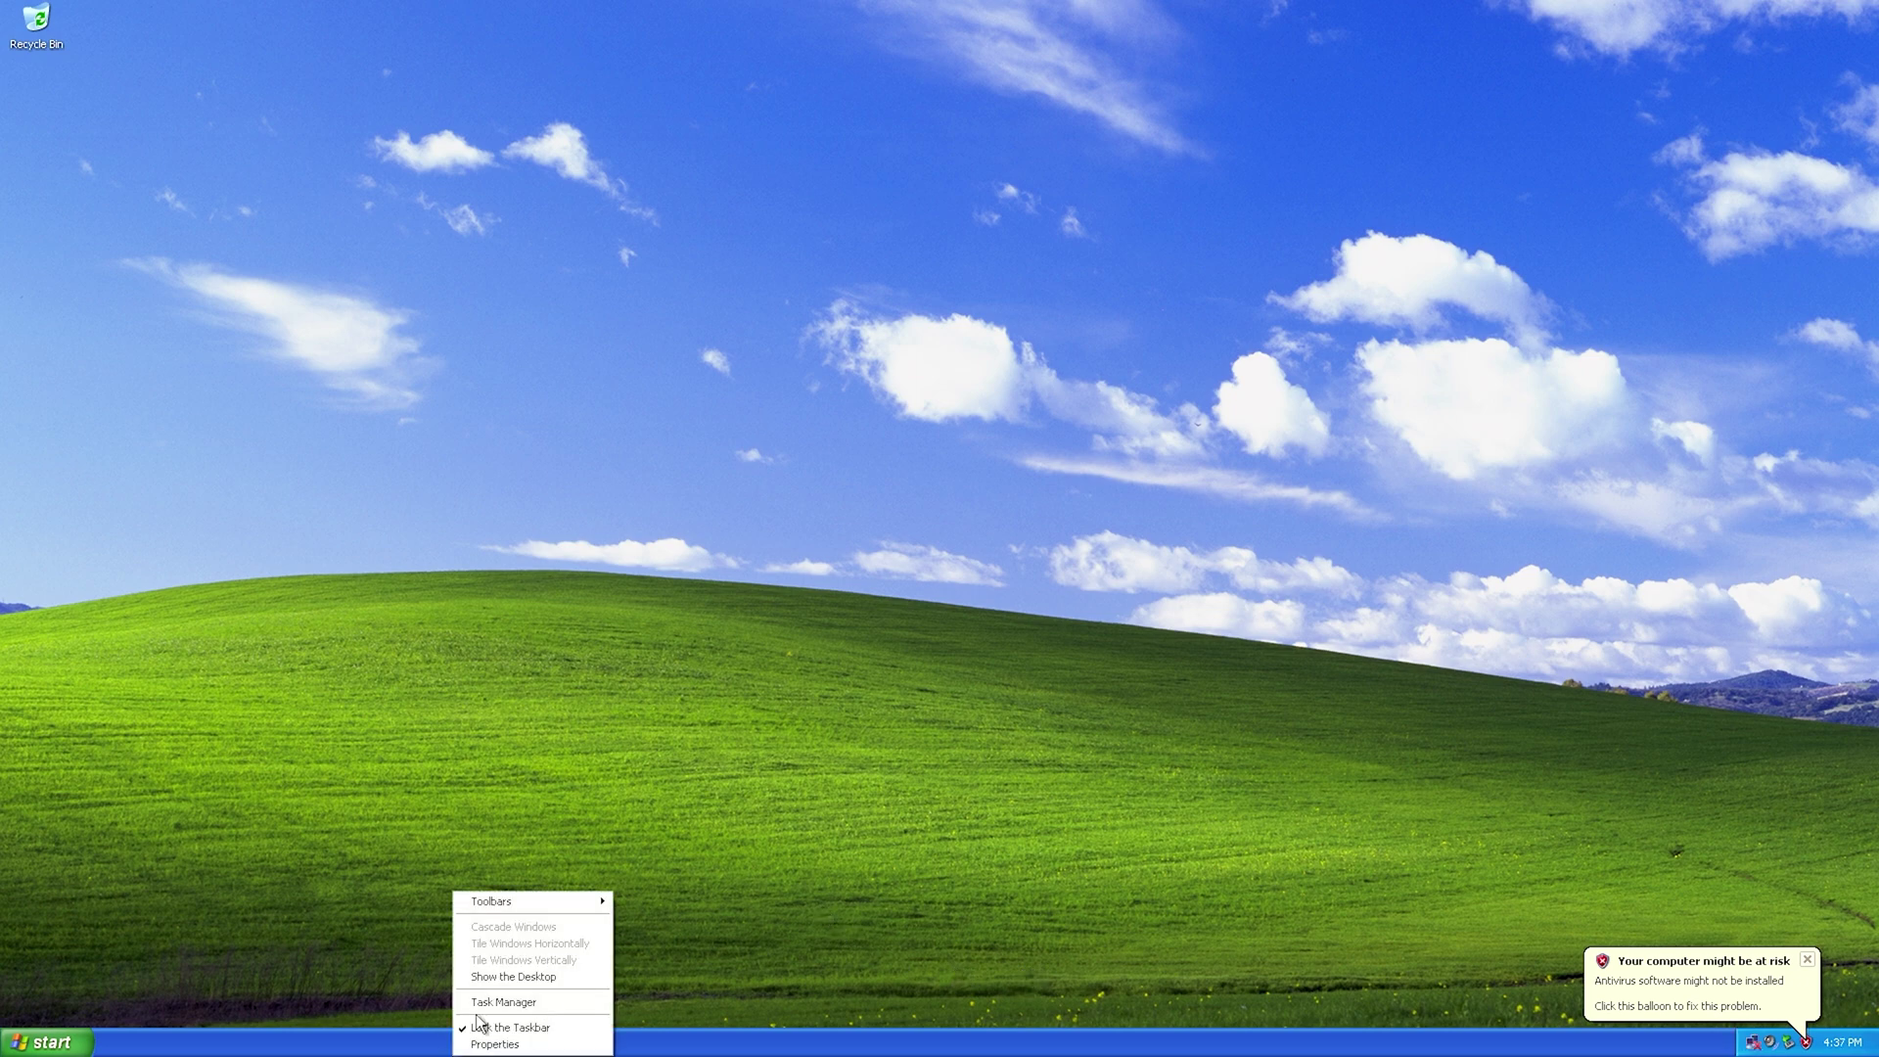
{"action": "left_click", "coordinate": [484, 1002]}
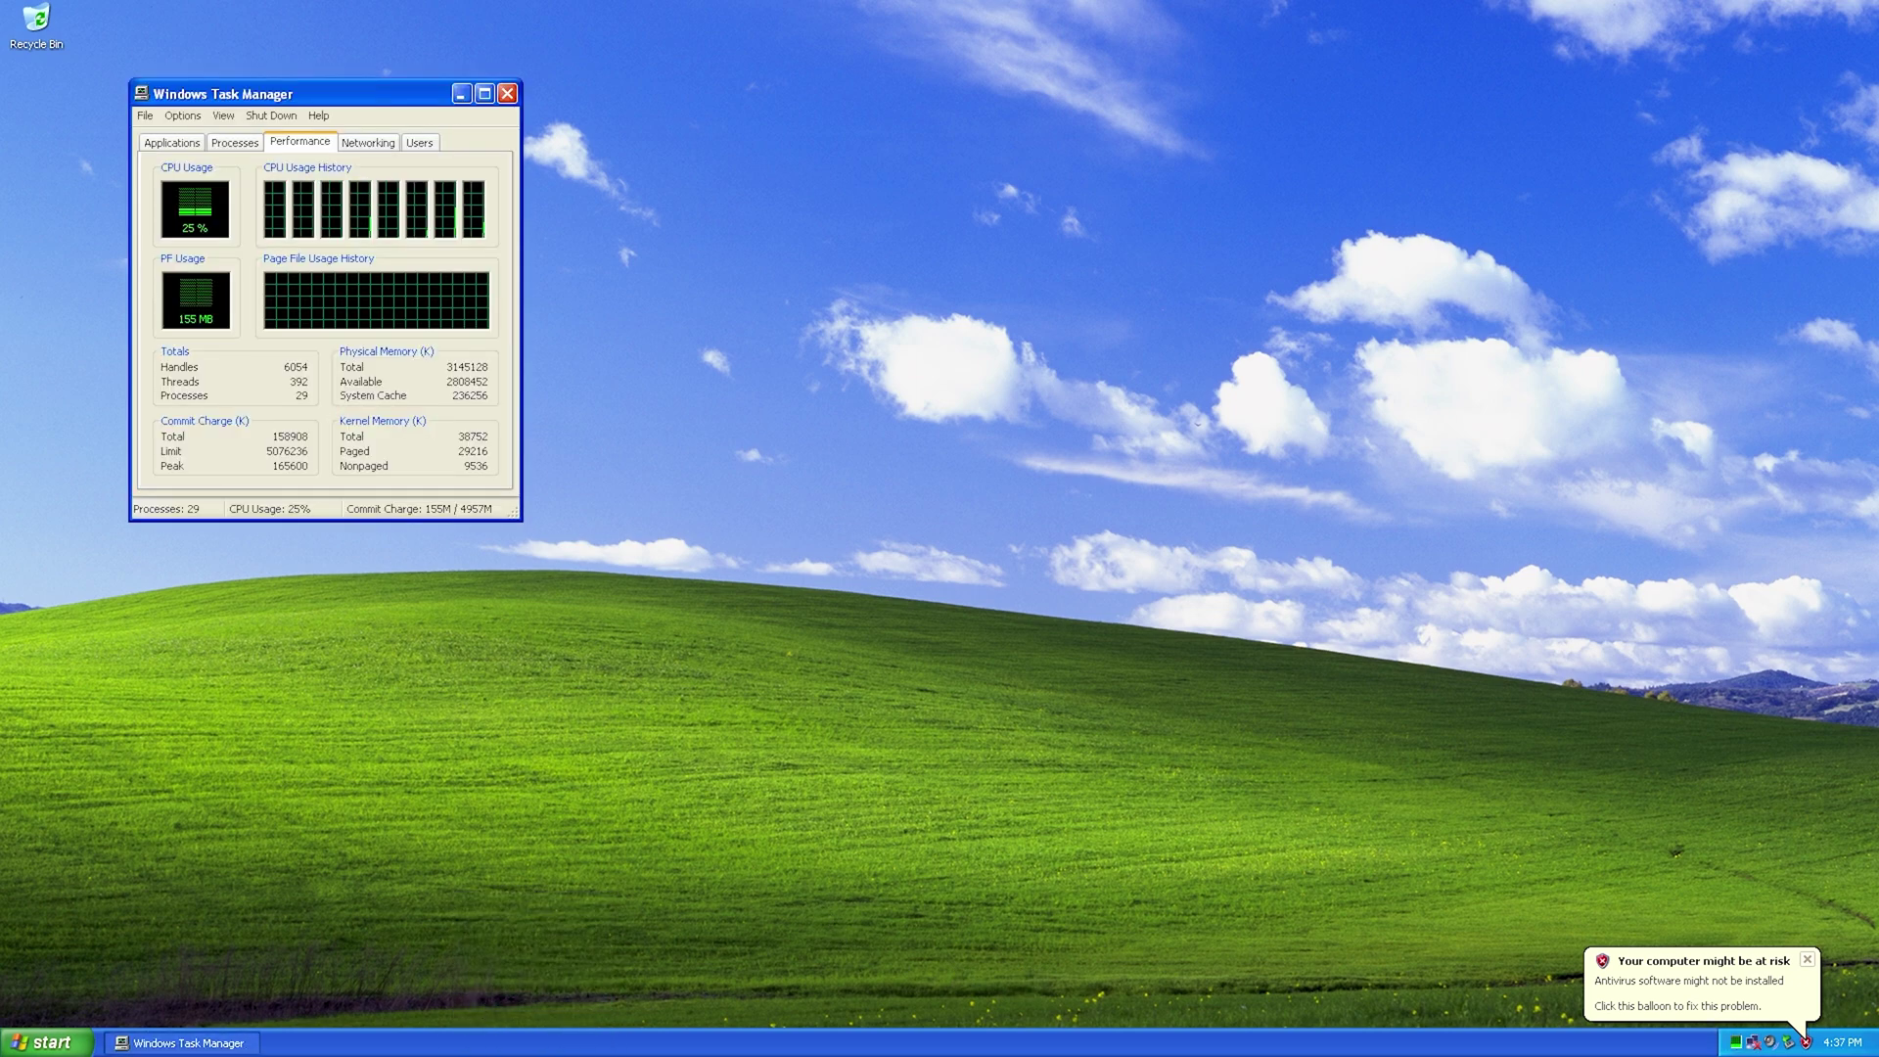
{"action": "left_click", "coordinate": [44, 1043]}
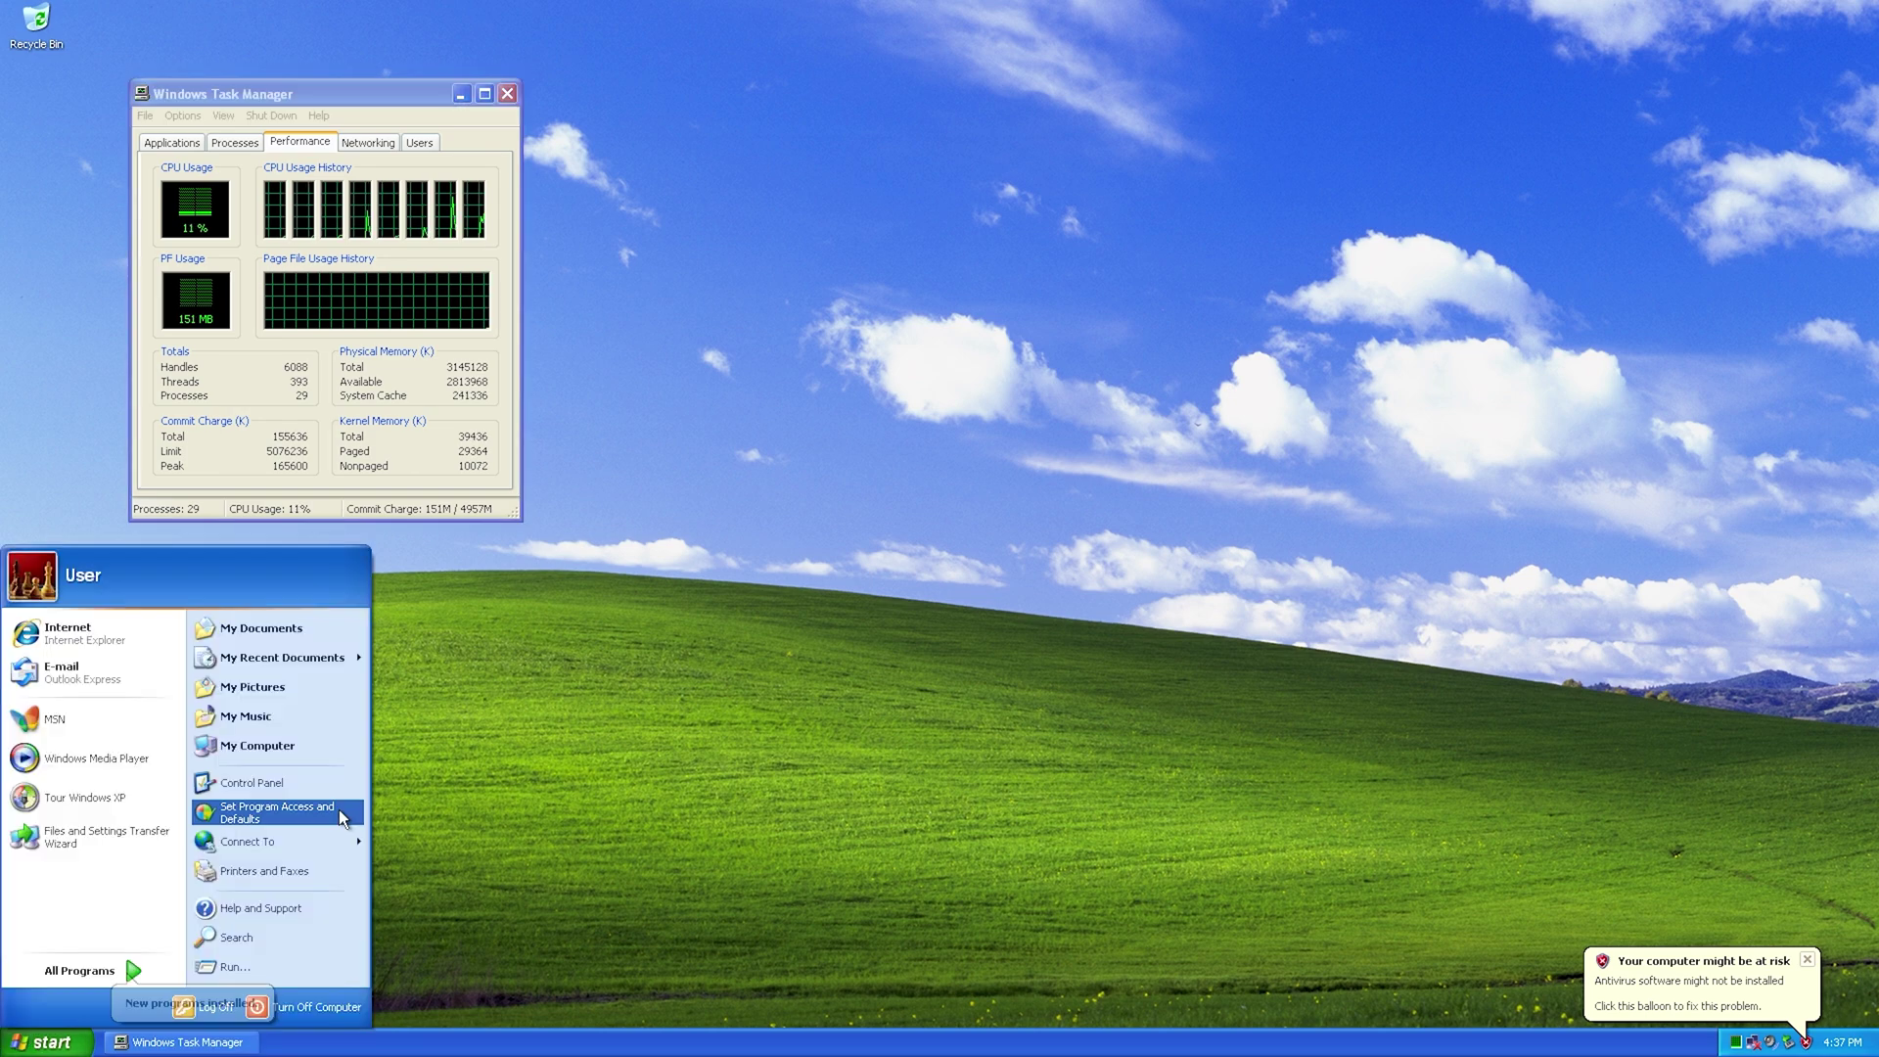
{"action": "left_click", "coordinate": [323, 786]}
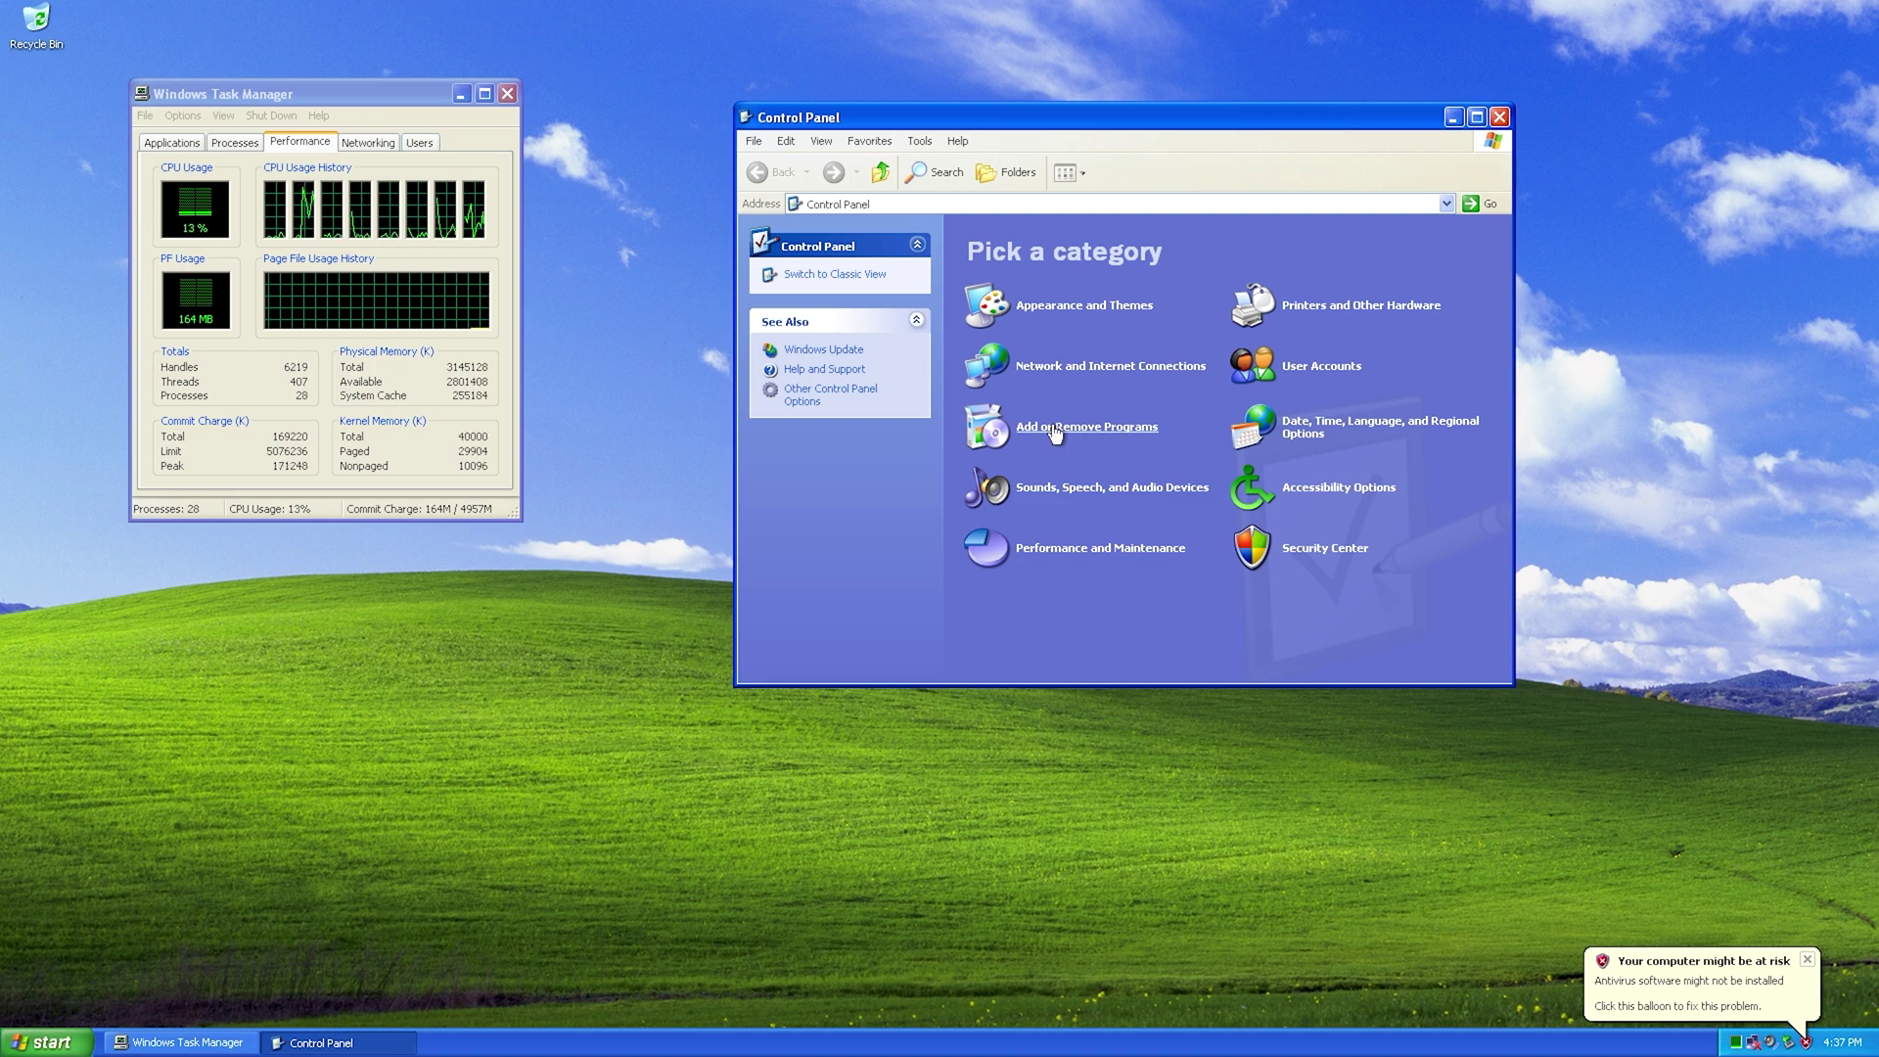
{"action": "left_click", "coordinate": [1054, 431]}
{"action": "left_click", "coordinate": [639, 506]}
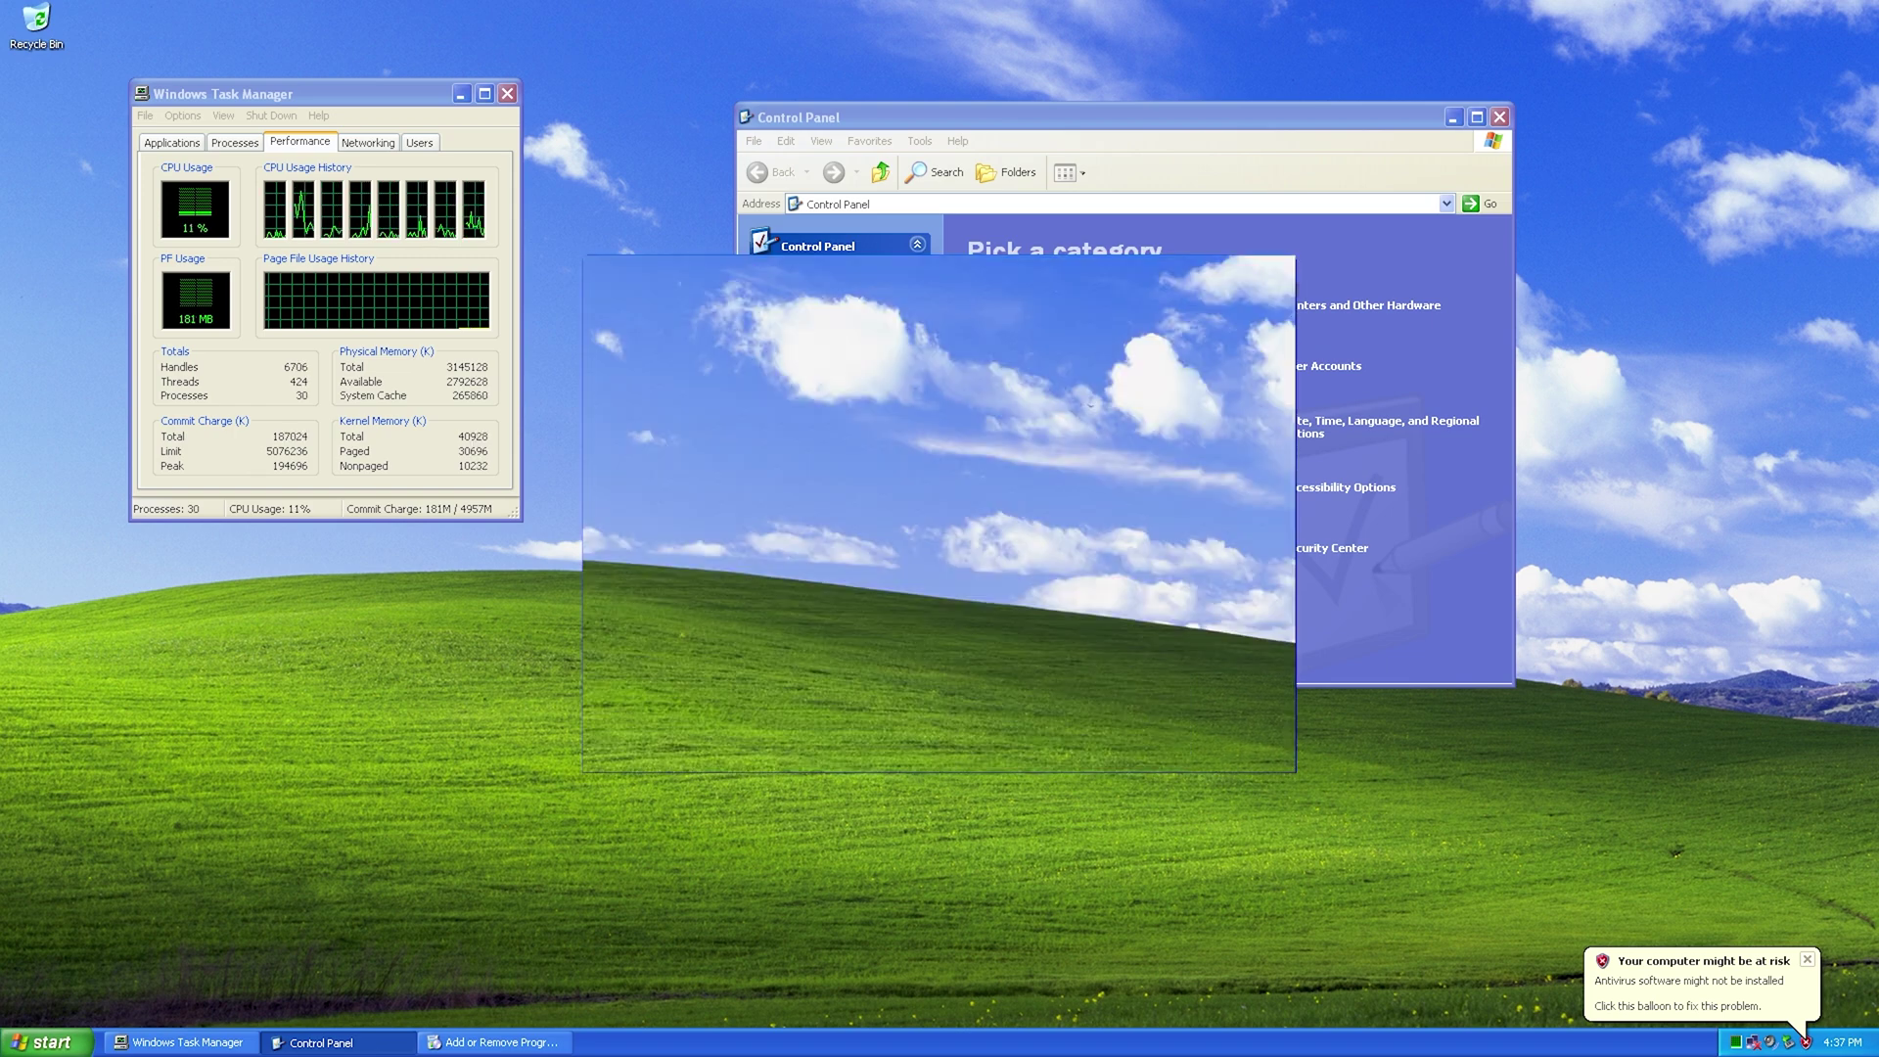
{"action": "left_click", "coordinate": [1499, 117]}
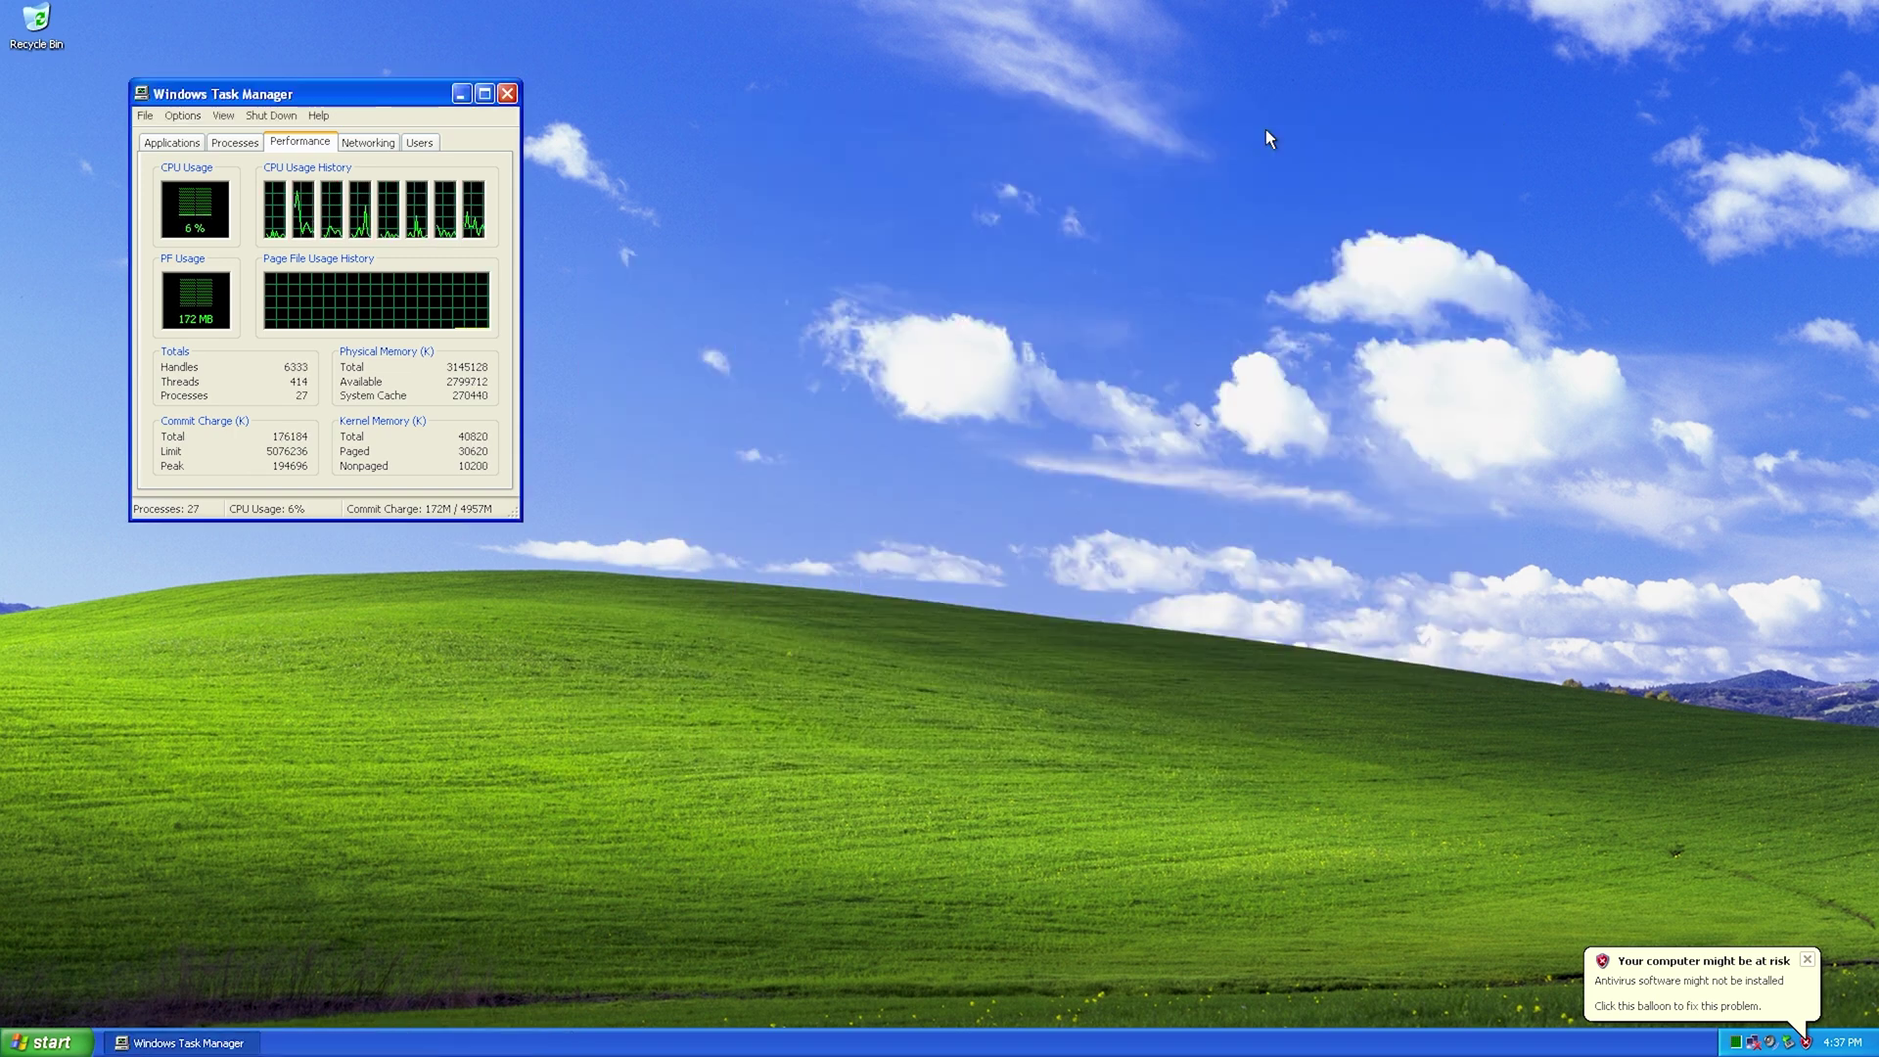
{"action": "left_click", "coordinate": [509, 93]}
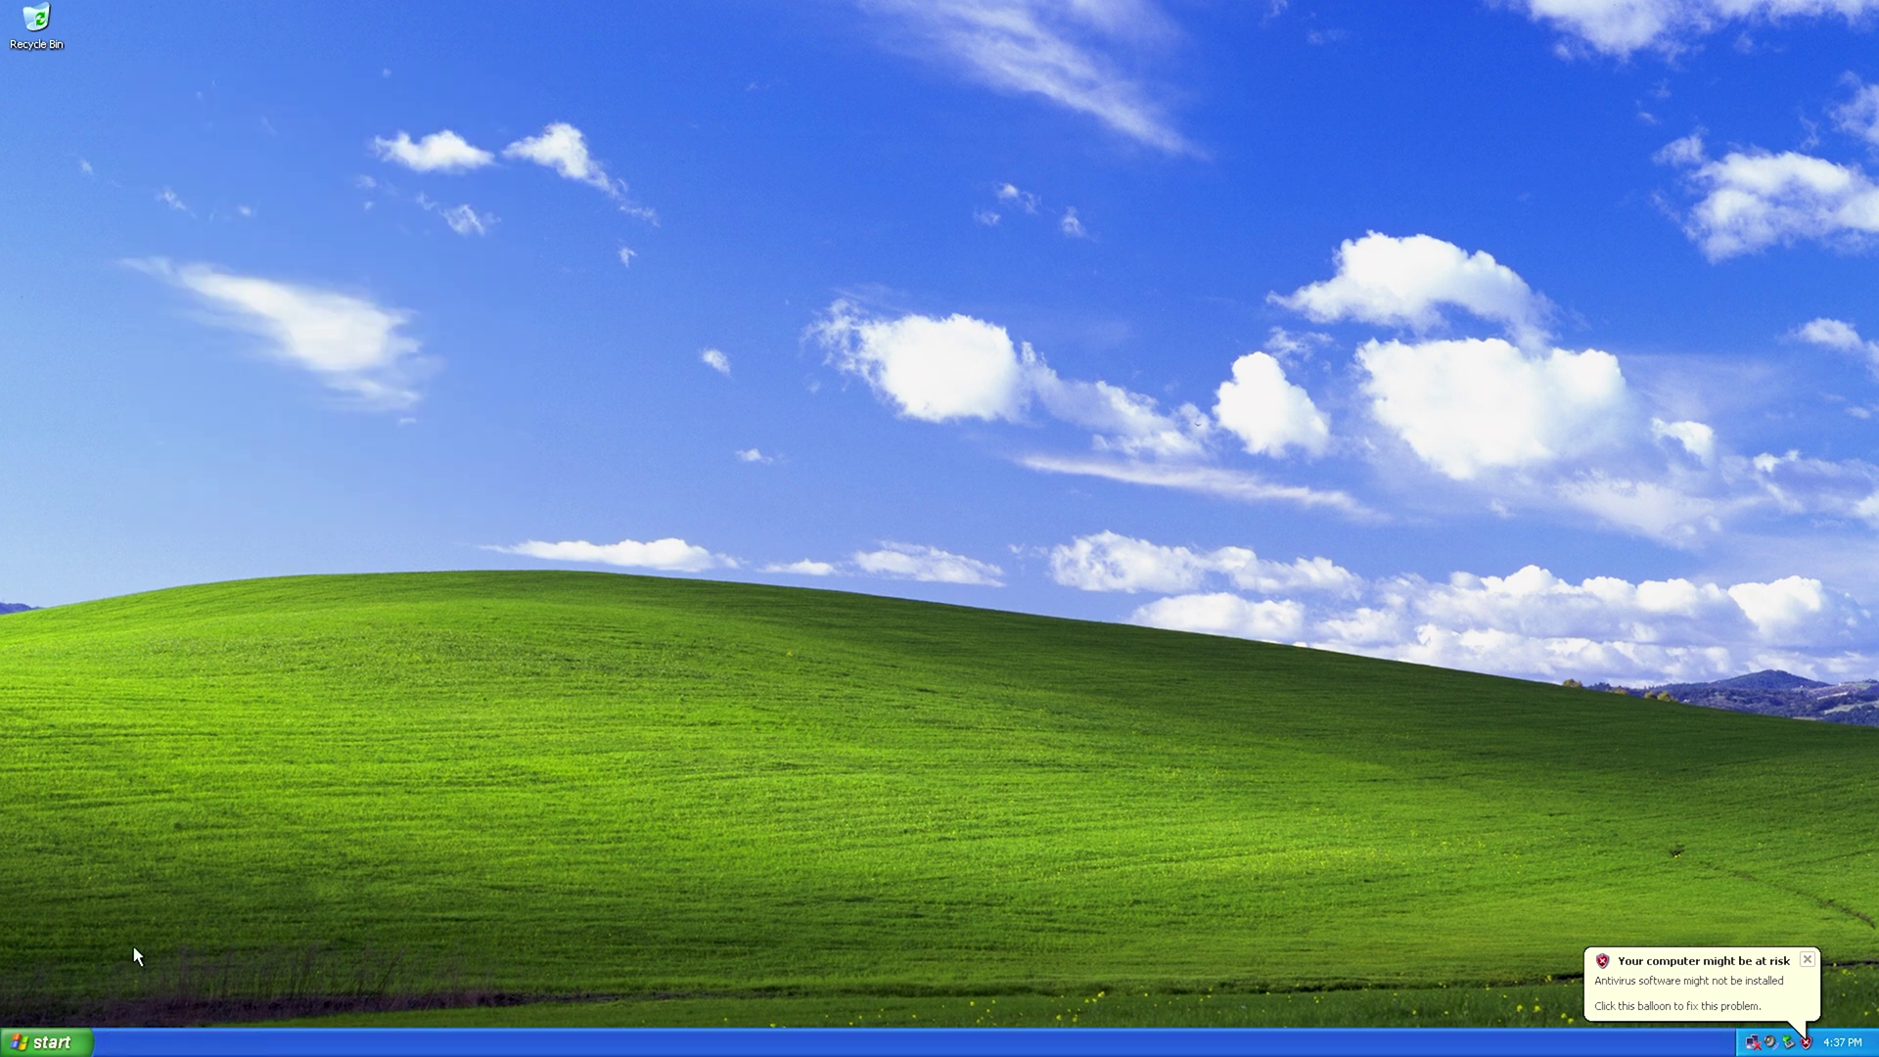
- Open Start > All Programs, then dismiss the program menu
{"action": "left_click", "coordinate": [54, 1041]}
{"action": "mouse_move", "coordinate": [95, 971]}
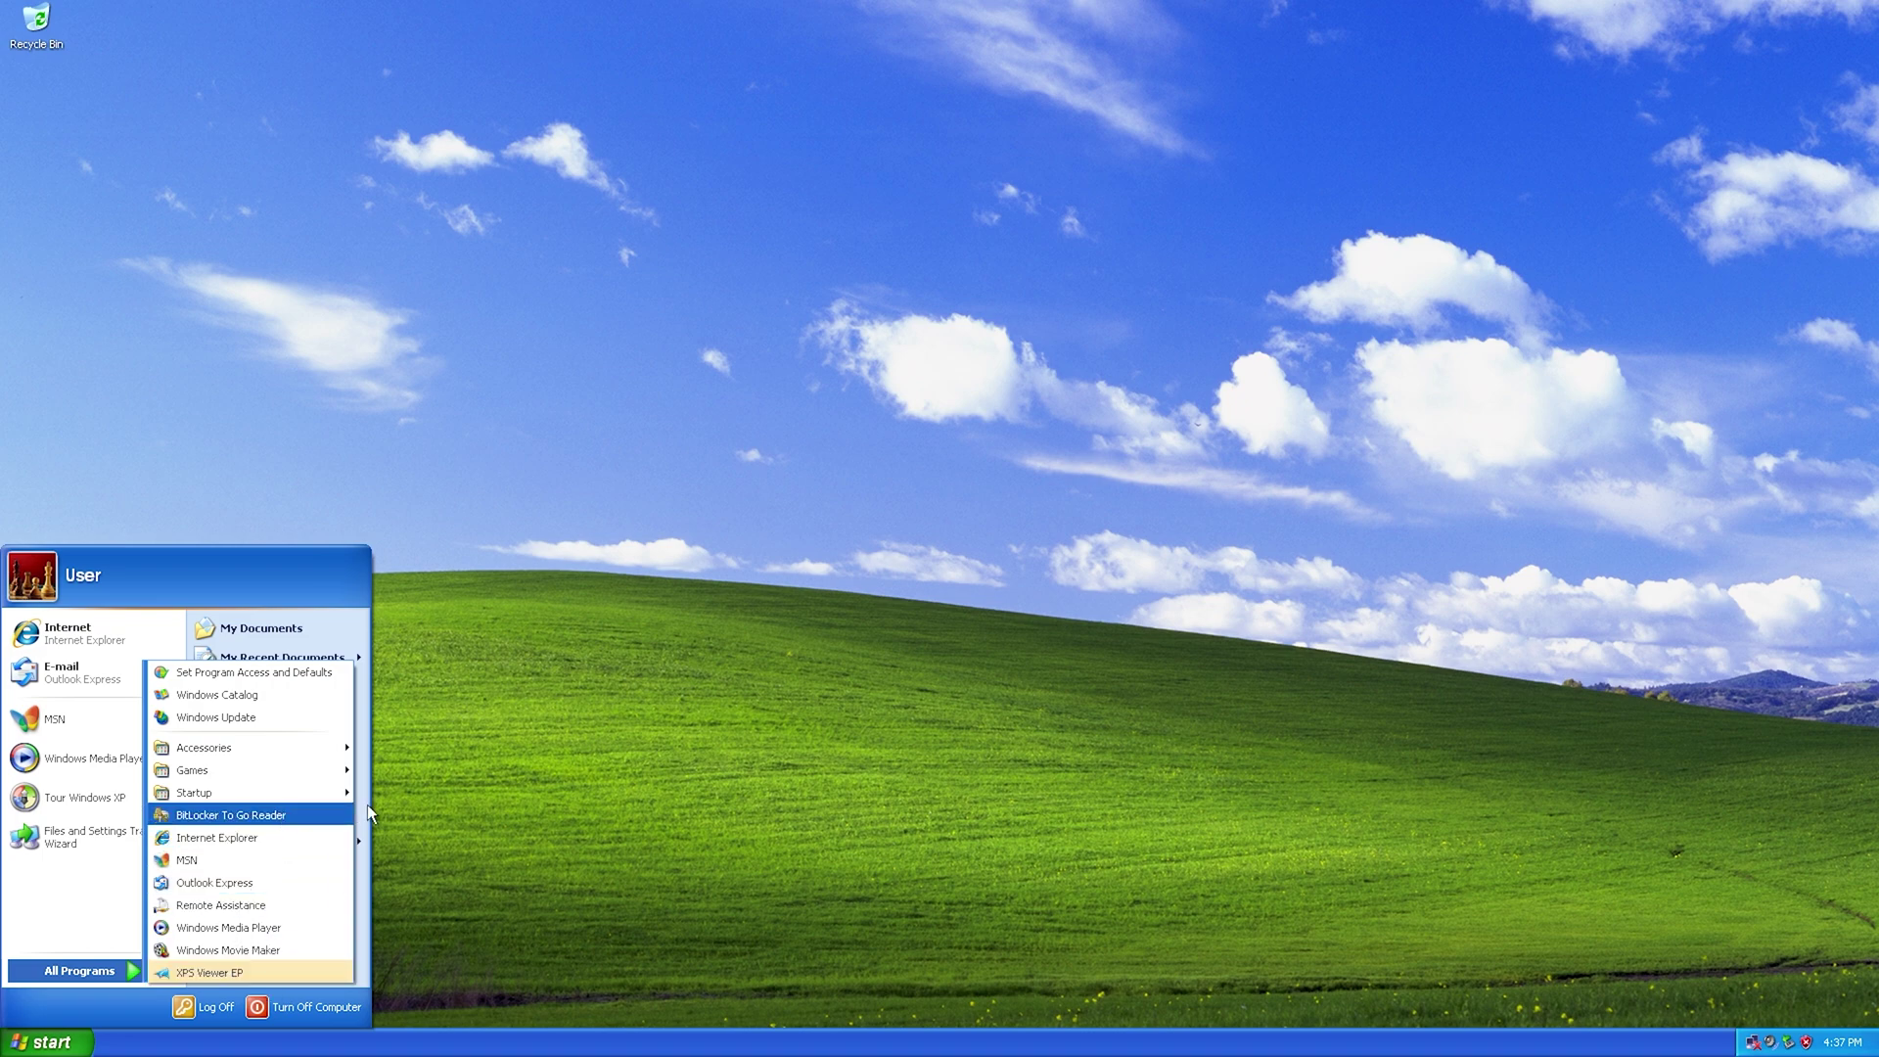
{"action": "left_click", "coordinate": [585, 781]}
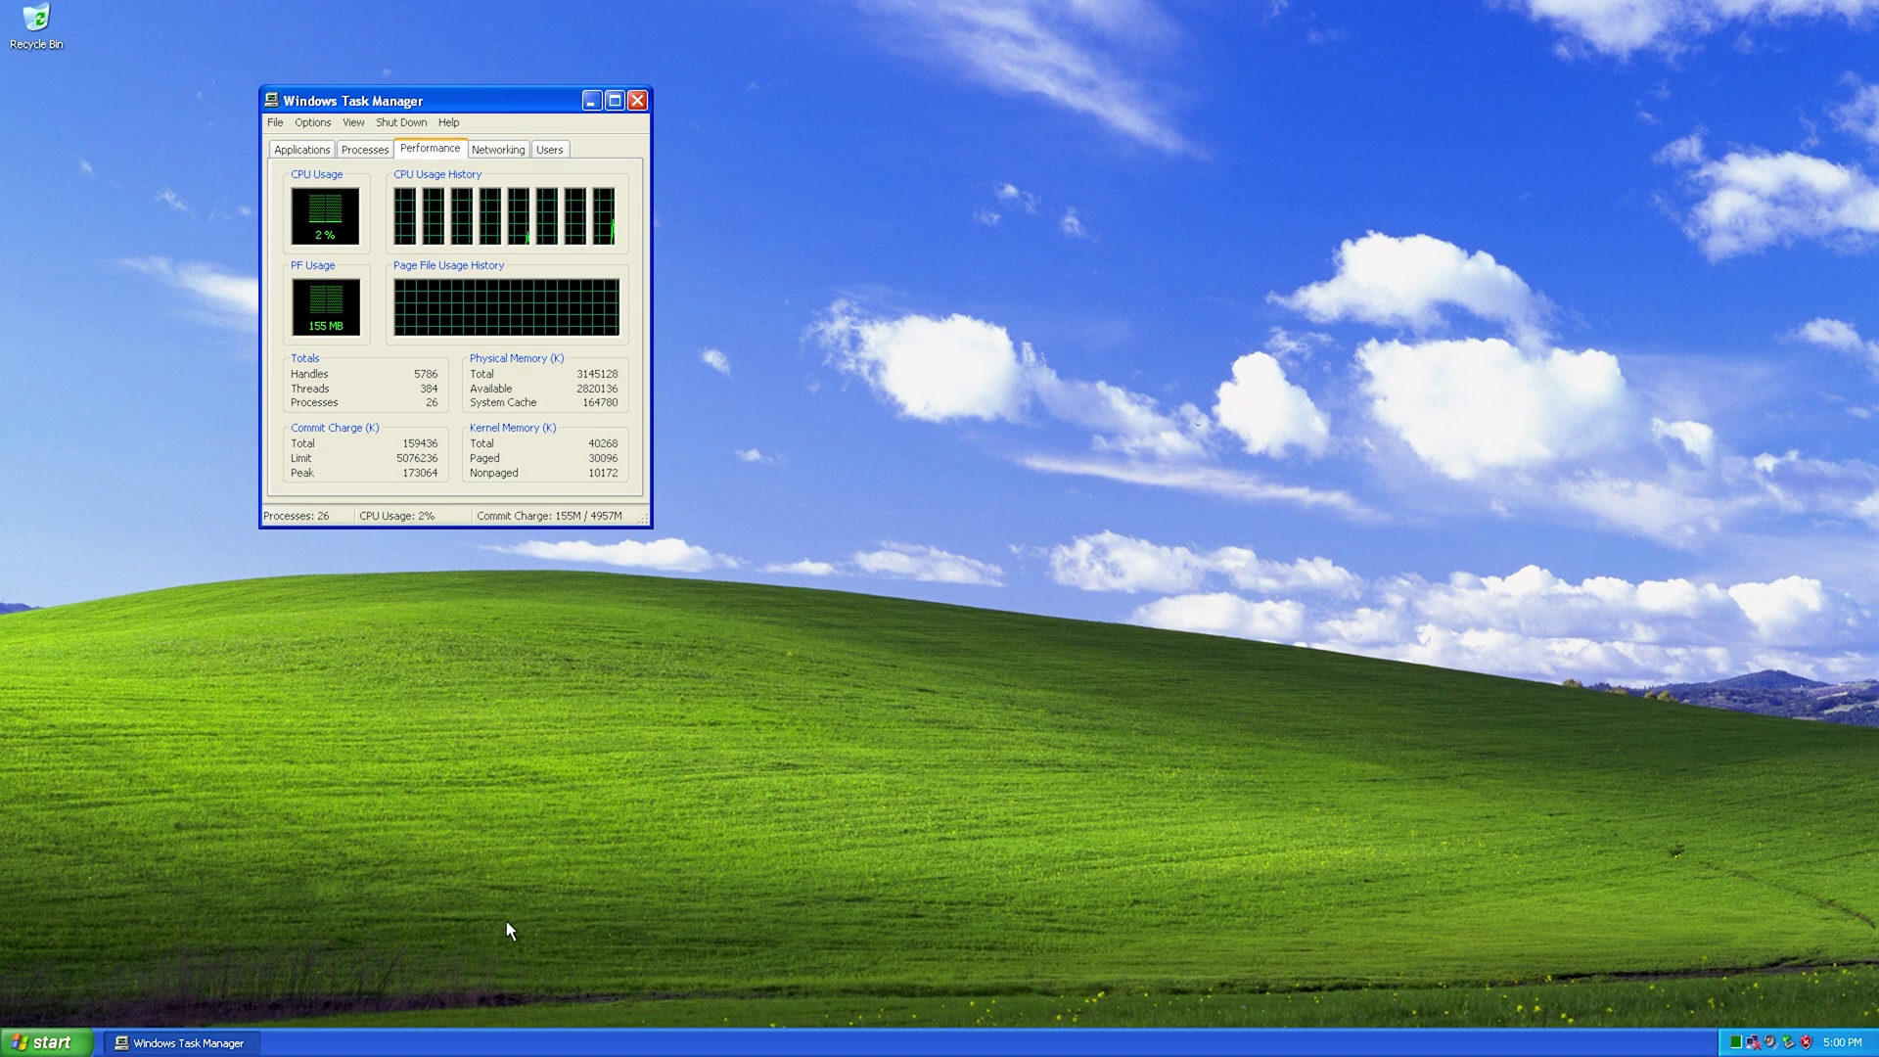
- Run the WindowsXP-SP4EOS-Rollup-v2 installer from the D: CD and pass its welcome page
{"action": "left_click", "coordinate": [46, 1042]}
{"action": "left_click", "coordinate": [331, 742]}
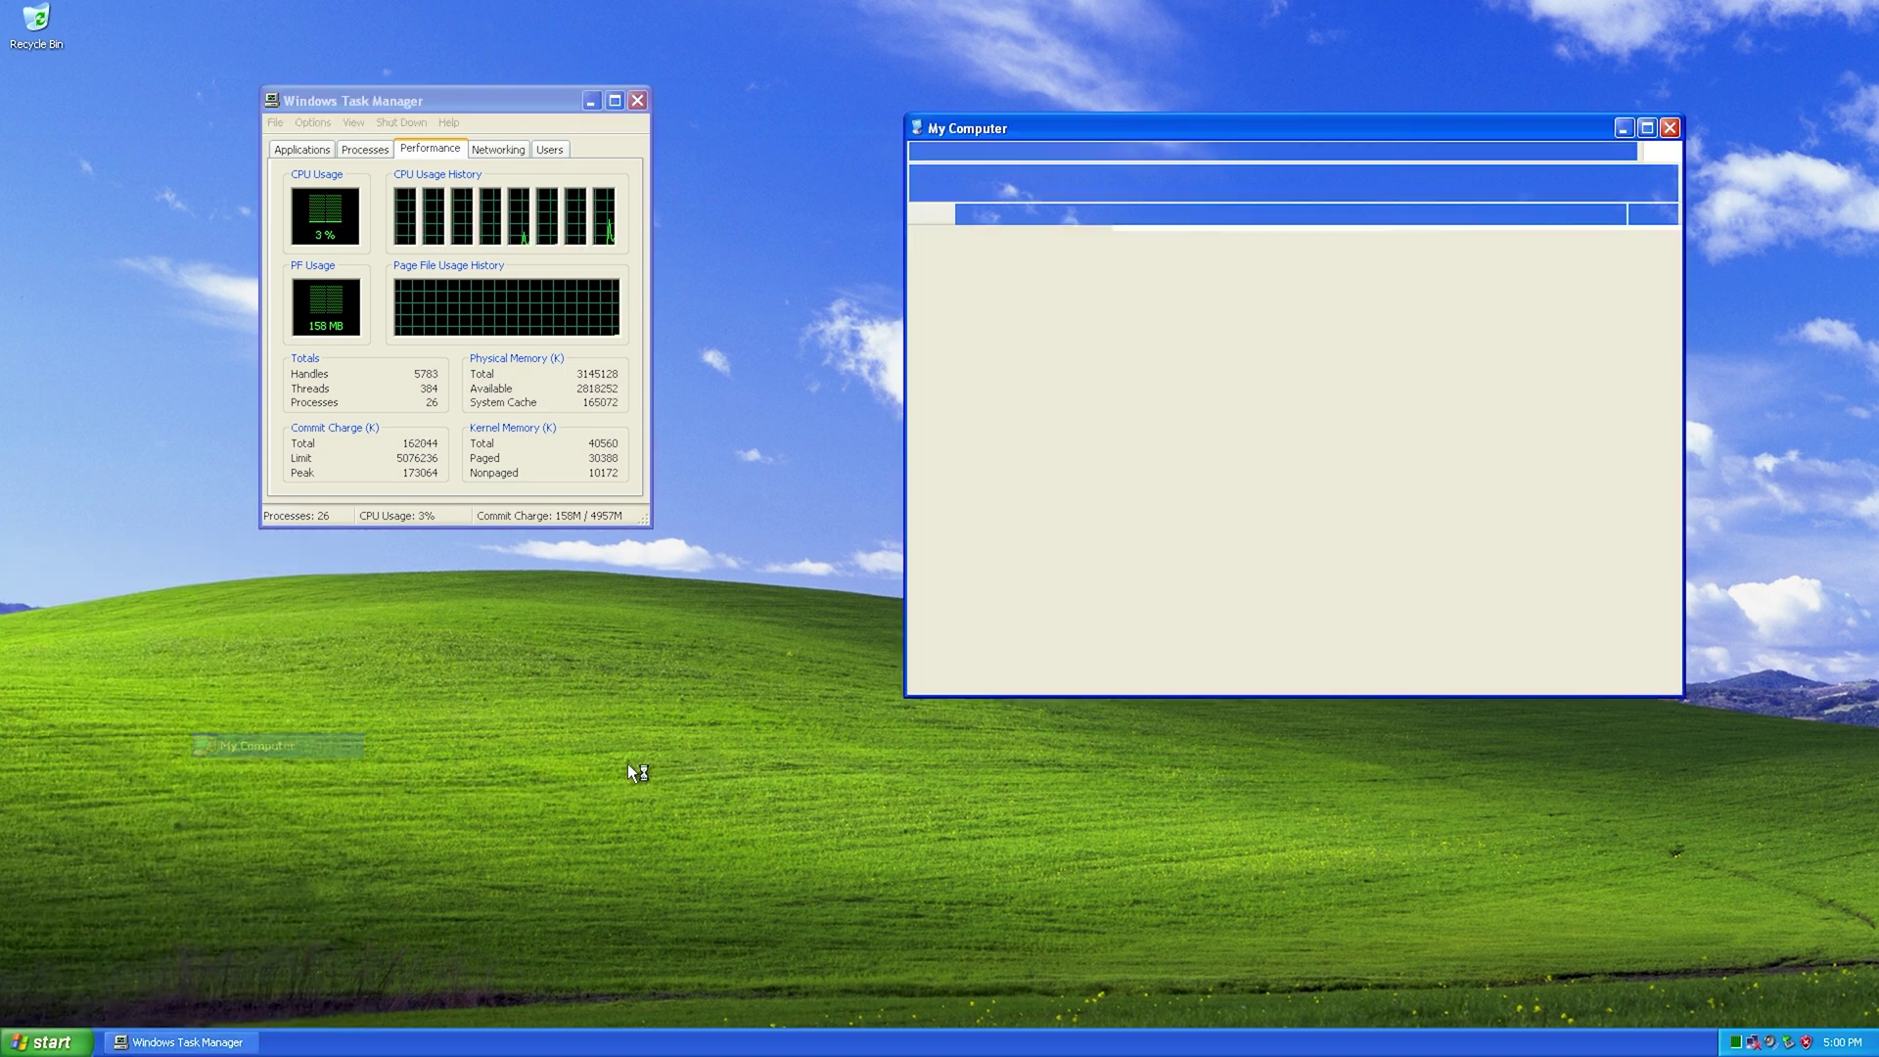
{"action": "left_click", "coordinate": [1210, 476]}
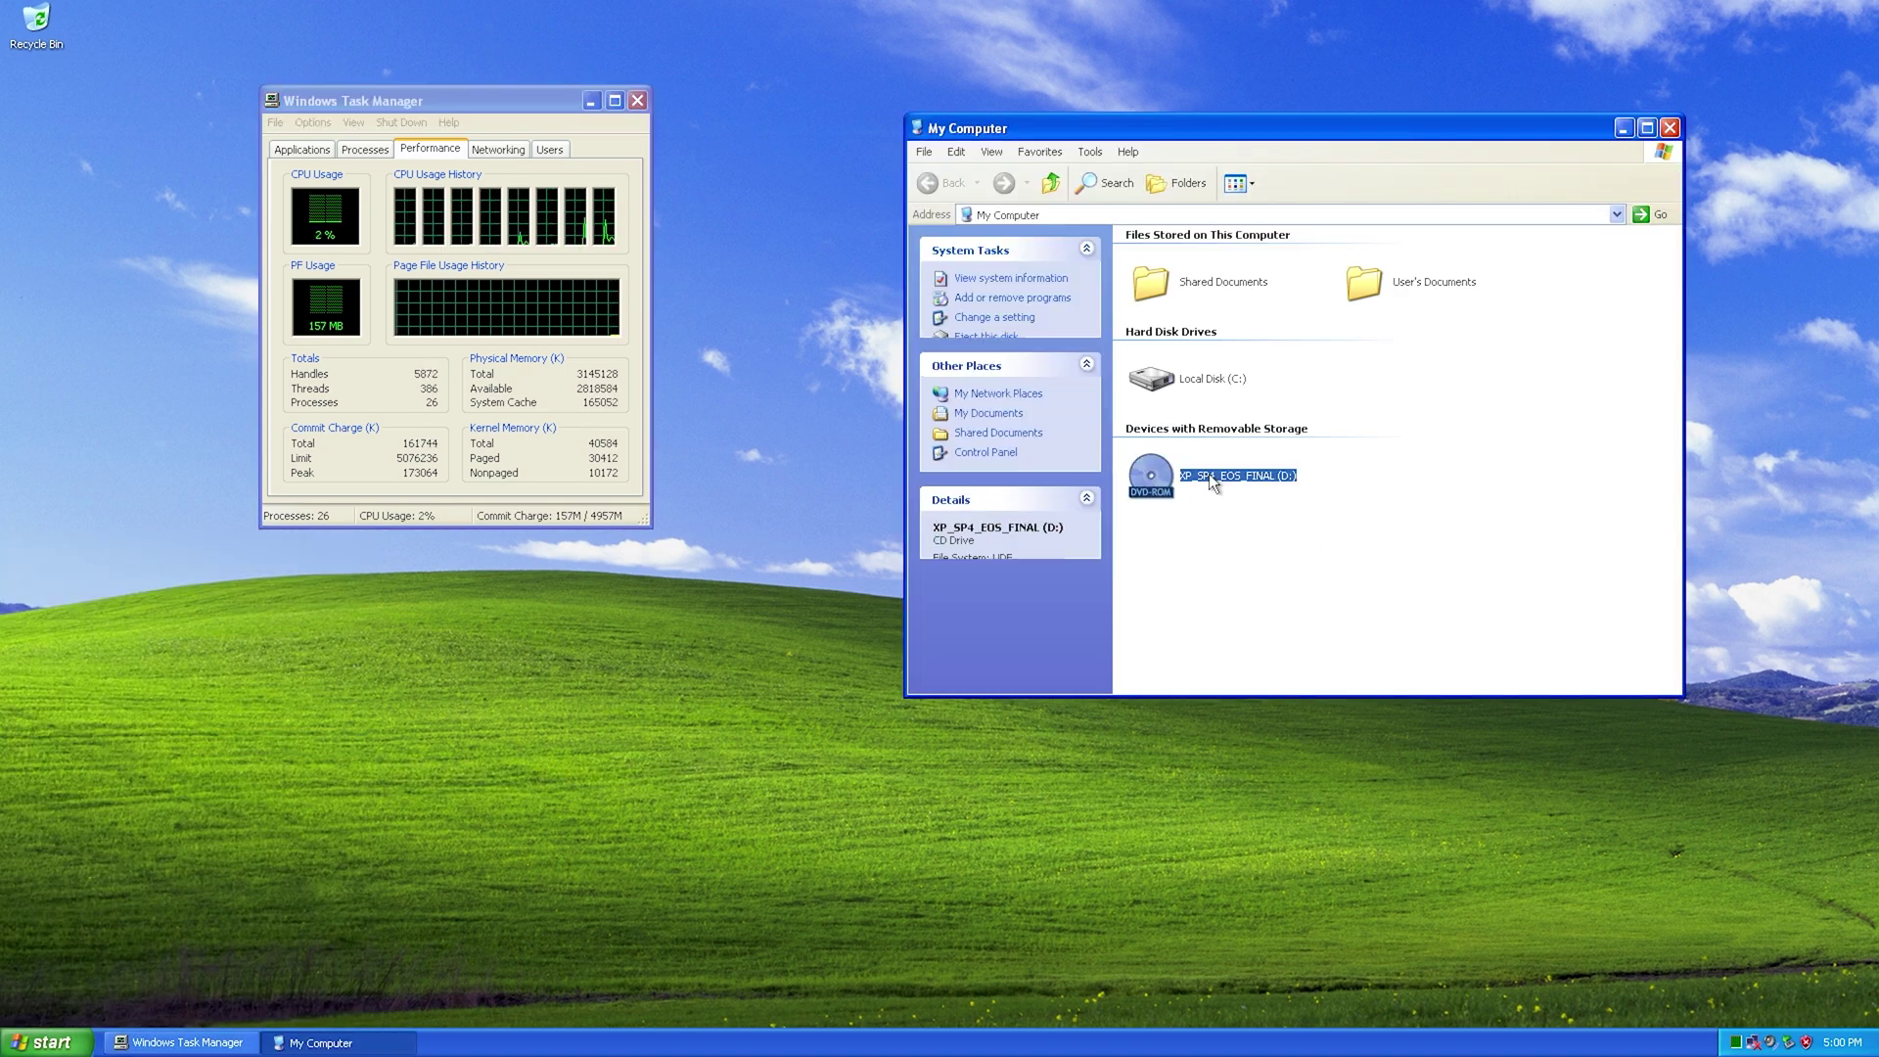
{"action": "double_click", "coordinate": [1210, 476]}
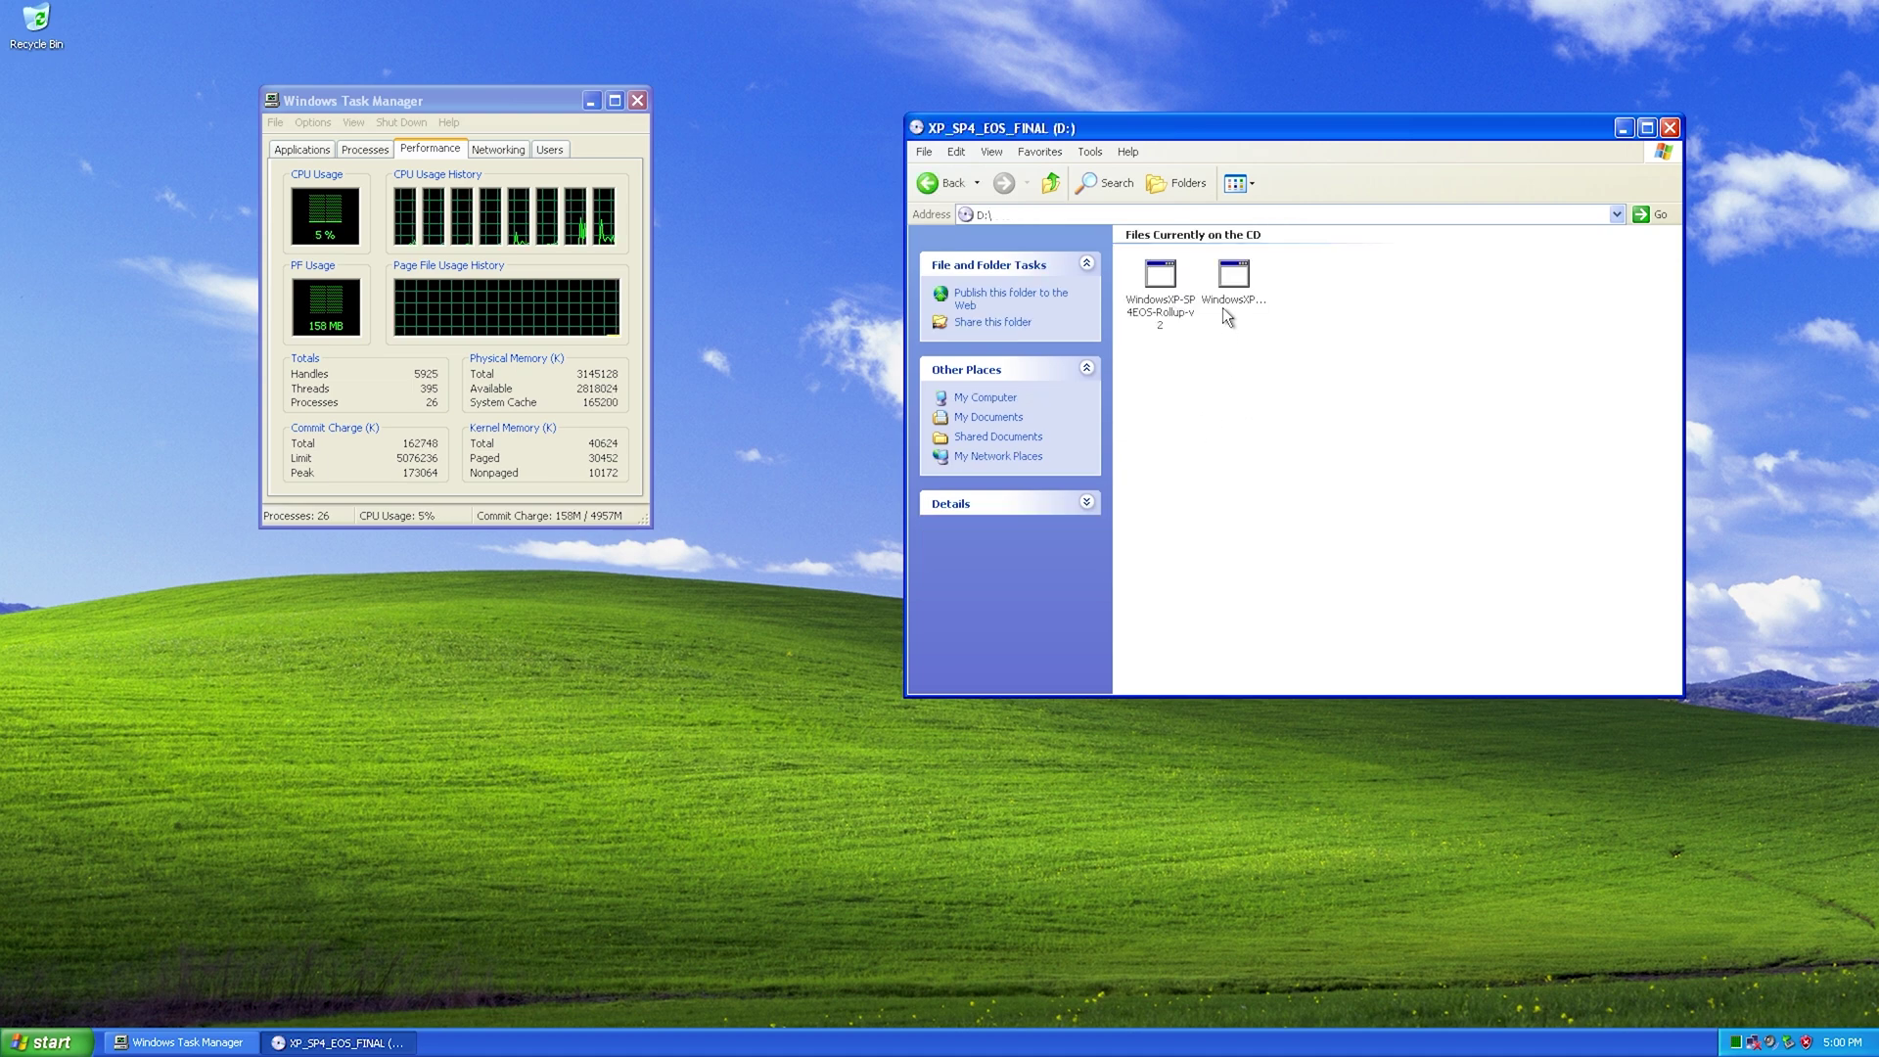
{"action": "double_click", "coordinate": [1178, 314]}
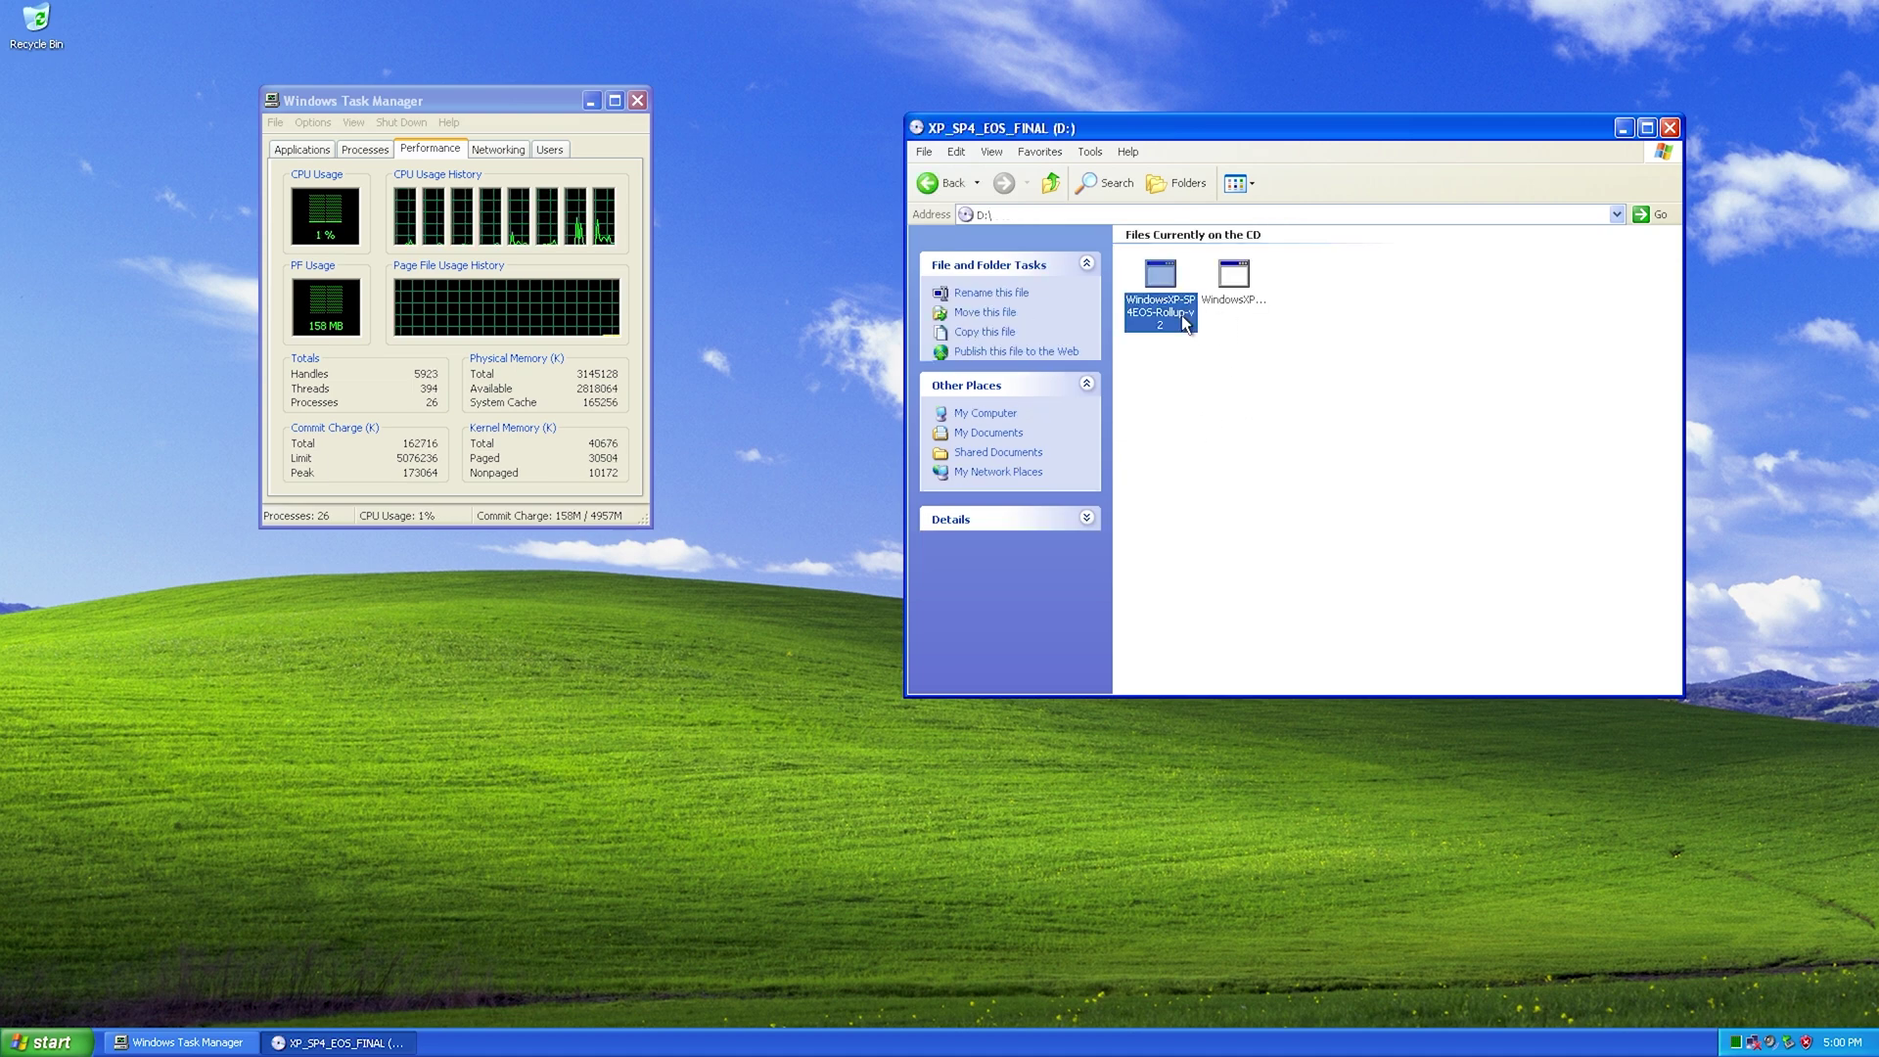
{"action": "left_click", "coordinate": [1673, 125]}
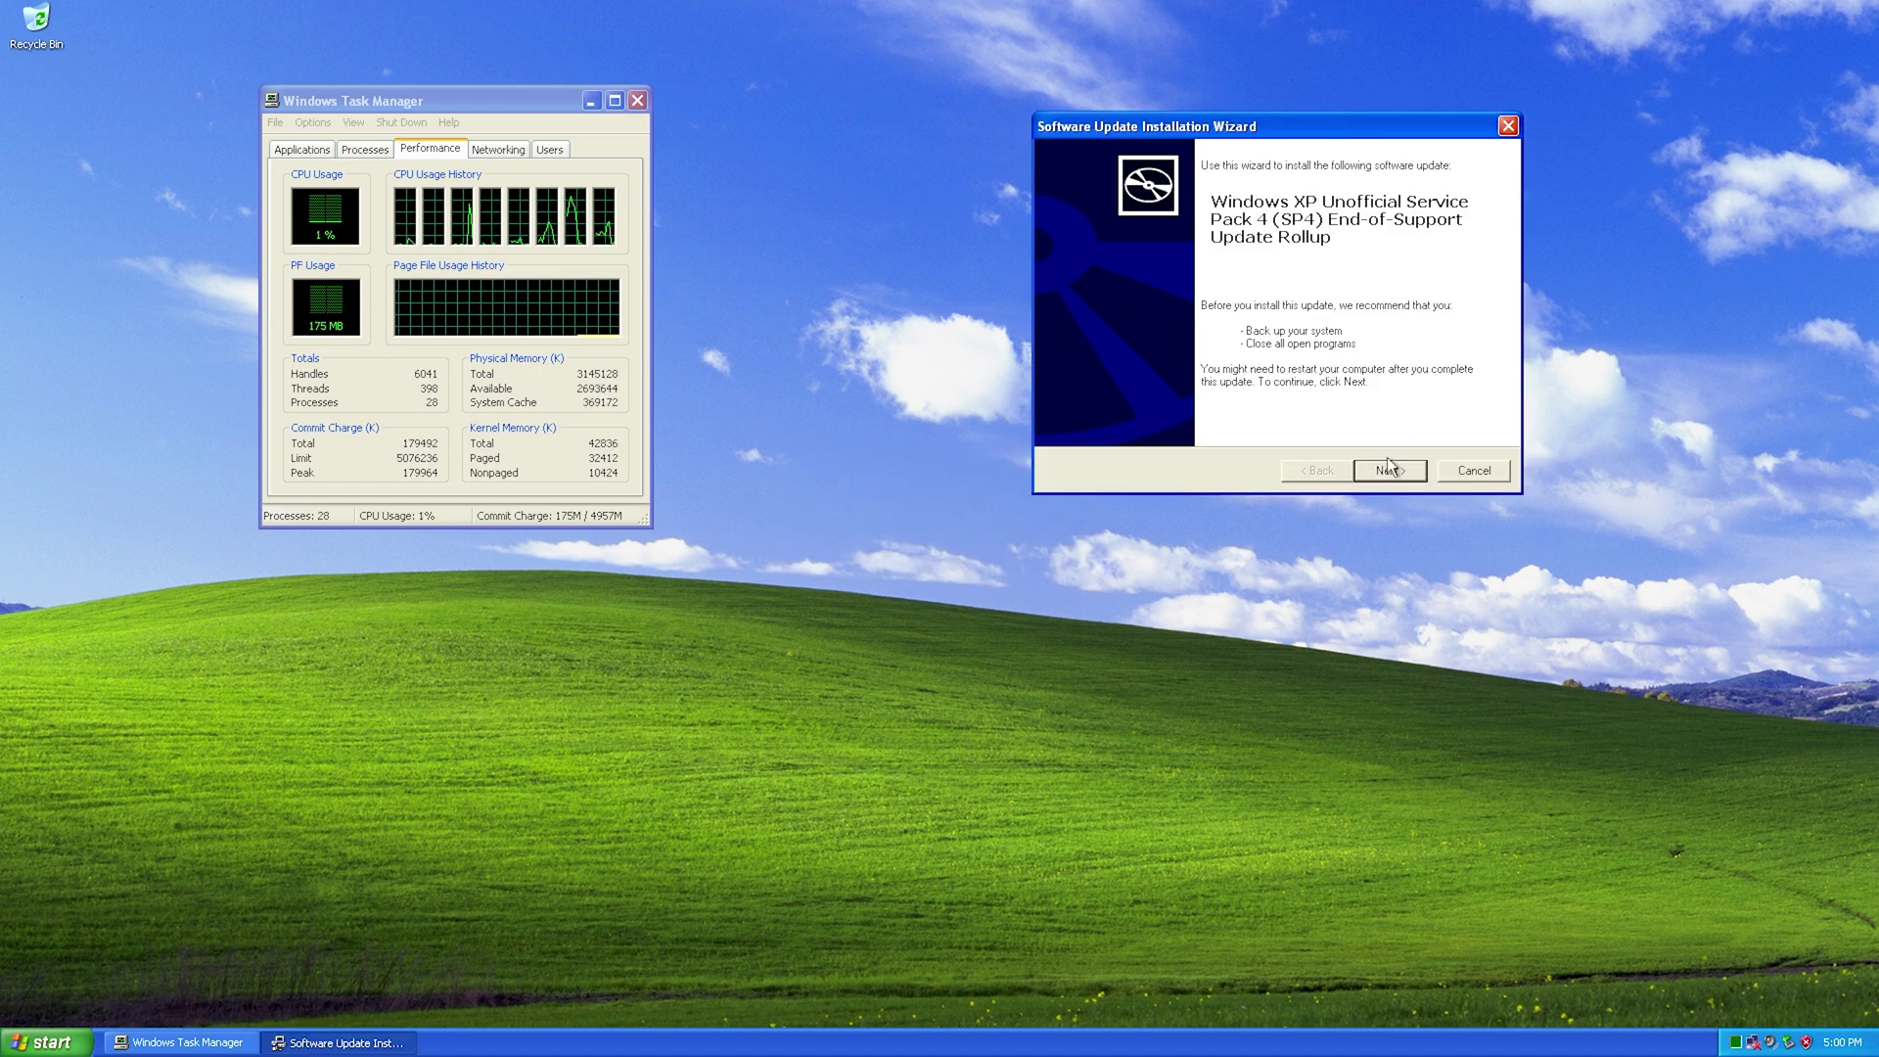
{"action": "left_click", "coordinate": [1390, 464]}
- Agree to the licence, install the SP4 rollup, and finish so Windows restarts
{"action": "left_click", "coordinate": [1328, 412]}
{"action": "left_click", "coordinate": [1390, 471]}
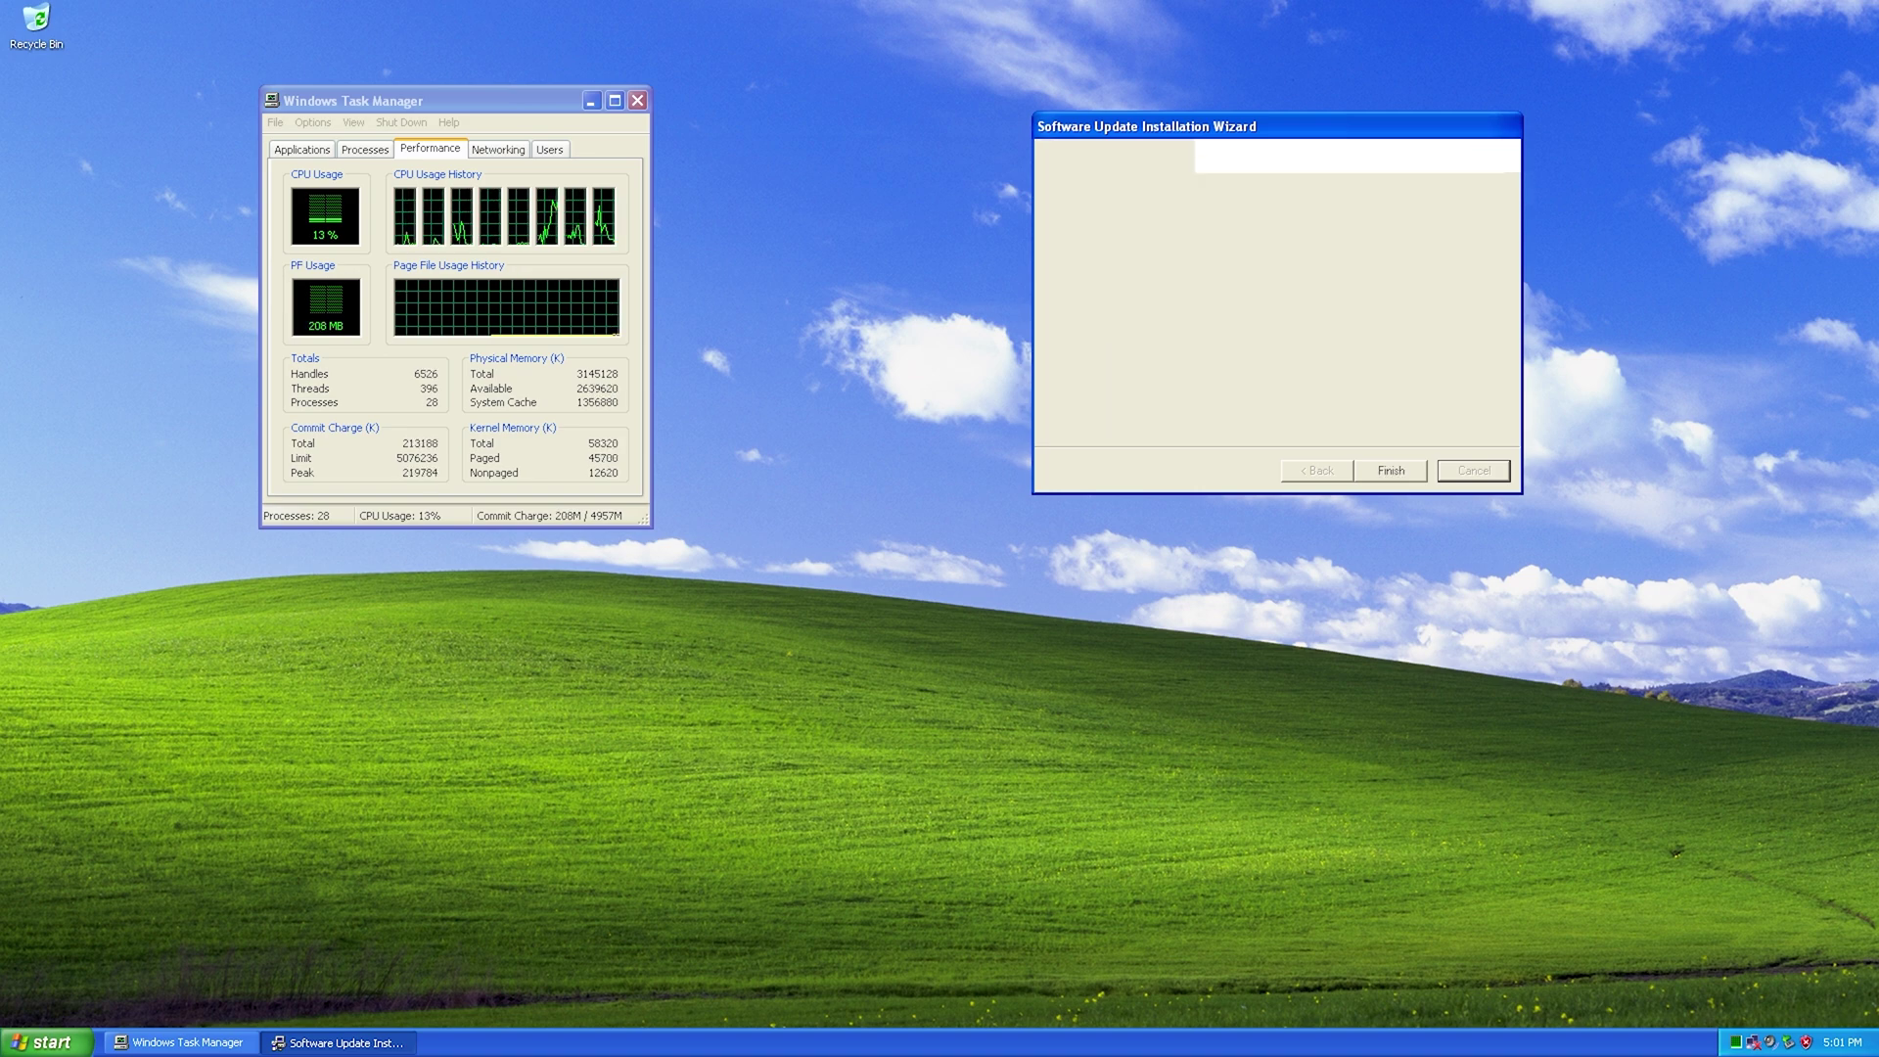
{"action": "left_click", "coordinate": [1378, 472]}
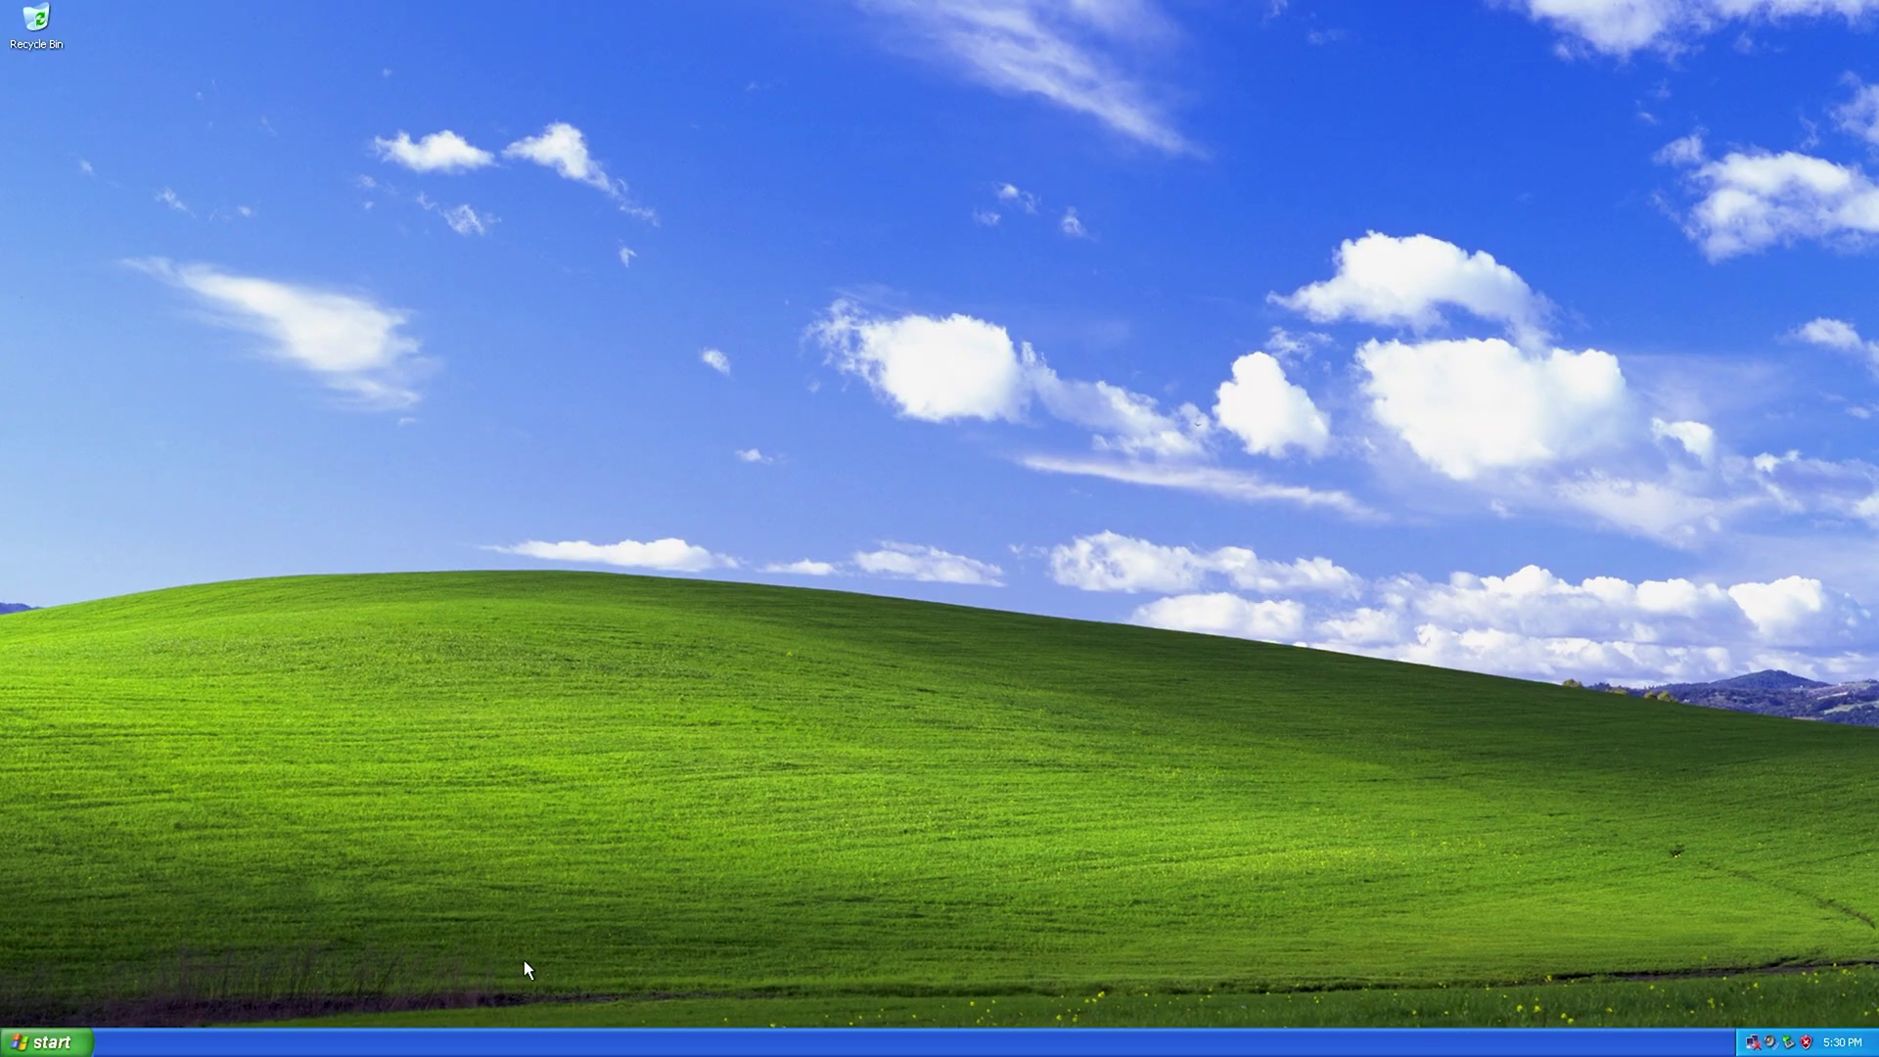
- Open Task Manager, then Control Panel > Add or Remove Programs > Add/Remove Windows Components
{"action": "right_click", "coordinate": [456, 1047]}
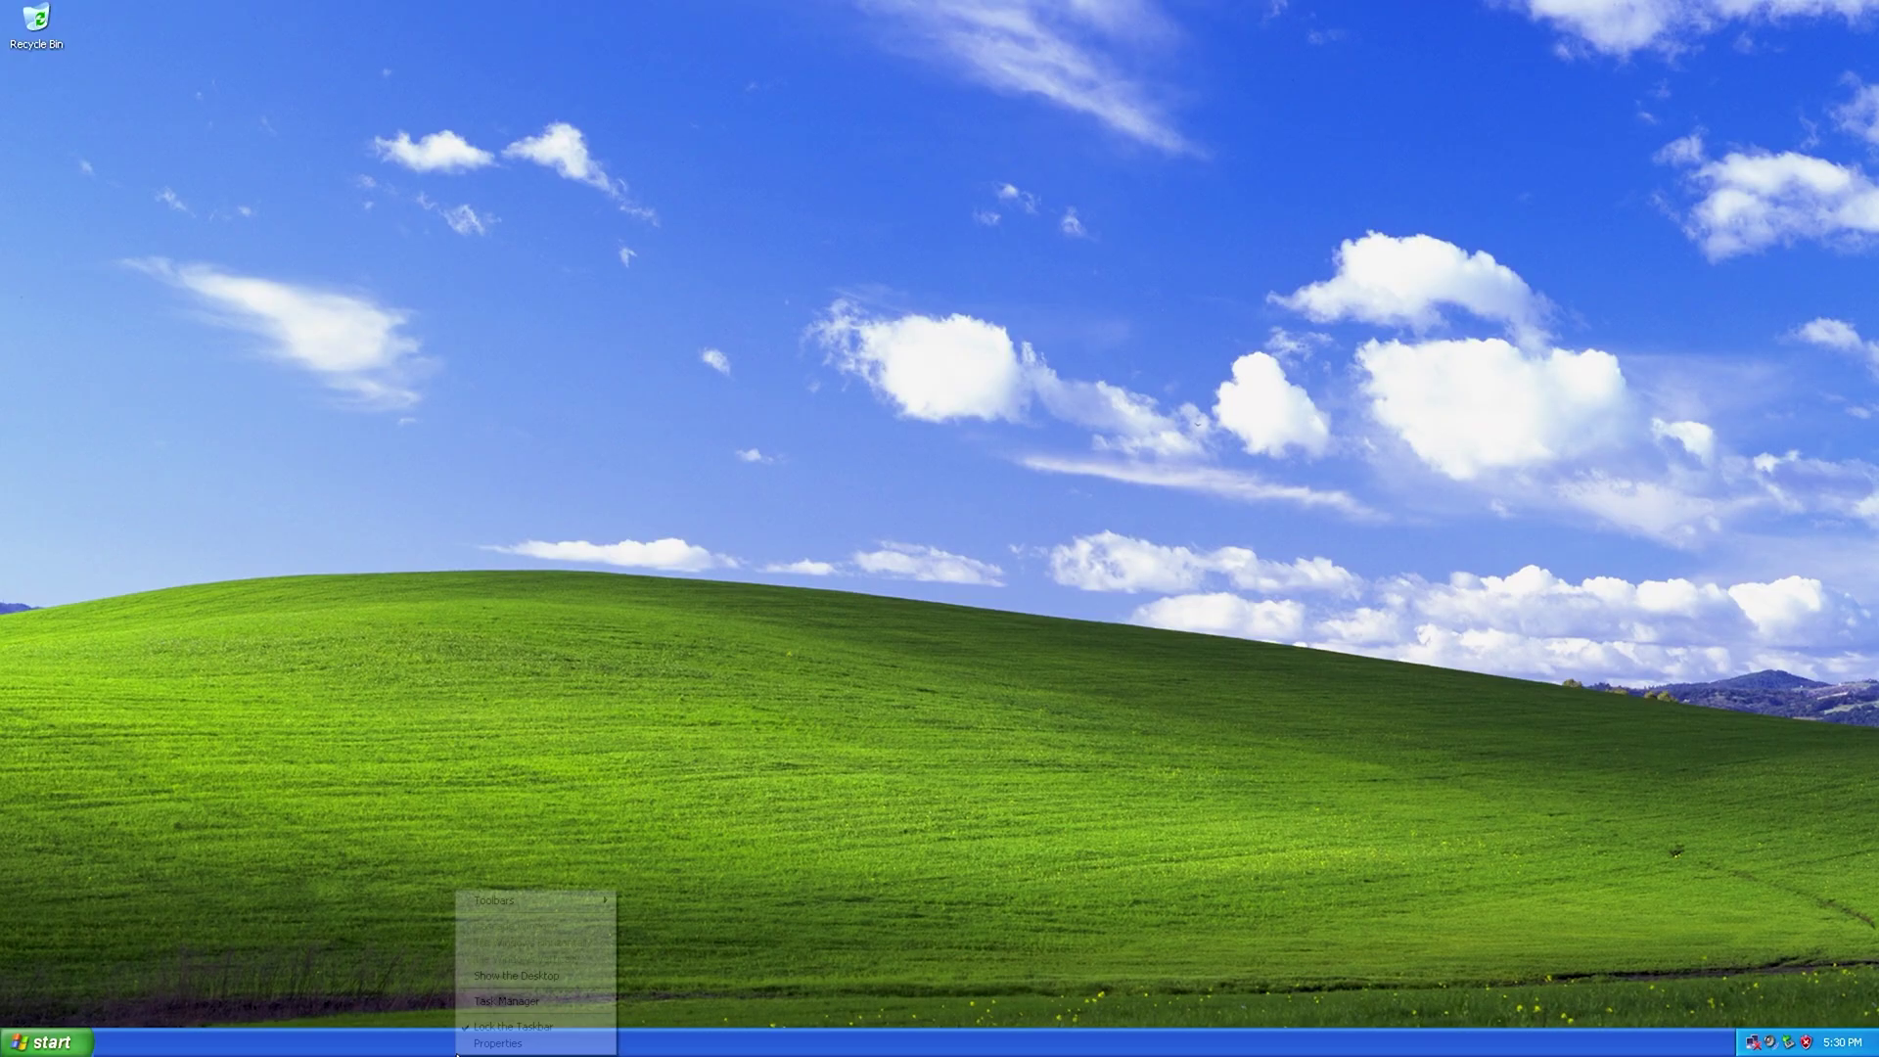
{"action": "left_click", "coordinate": [499, 1002]}
{"action": "left_click", "coordinate": [47, 1042]}
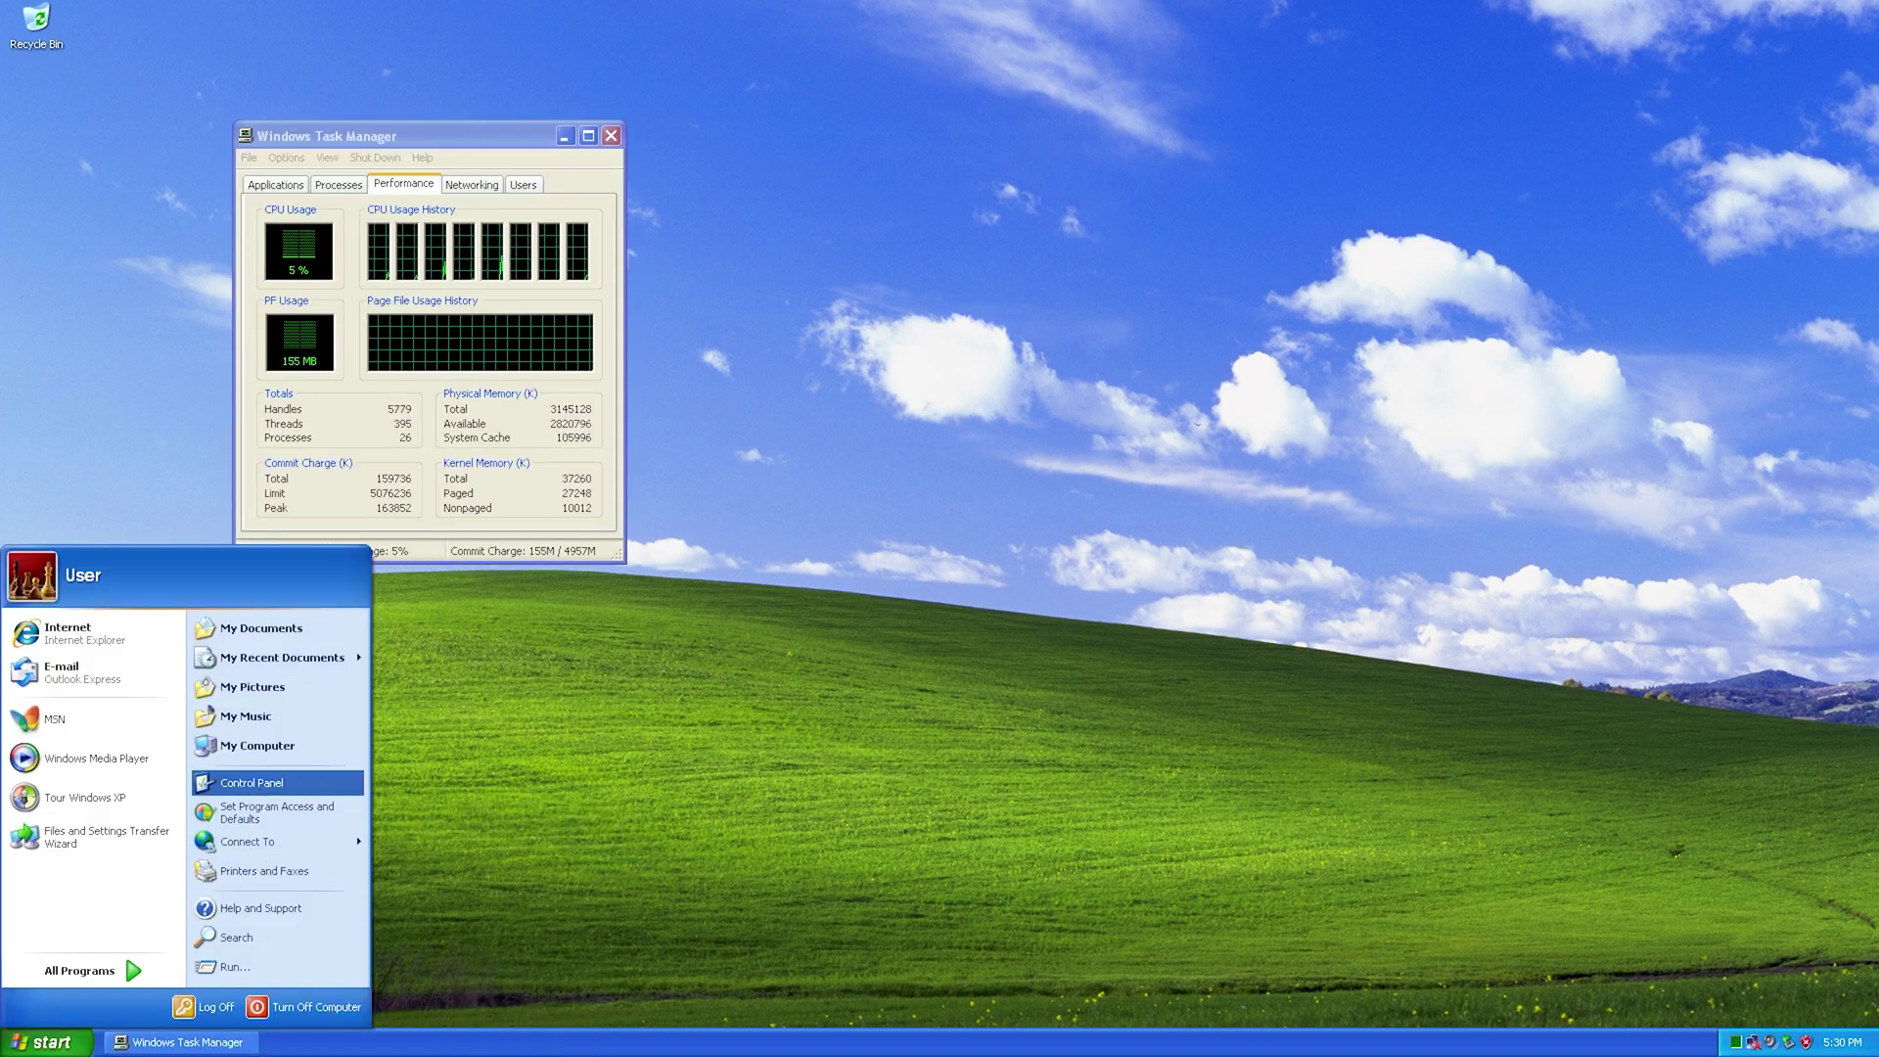
{"action": "left_click", "coordinate": [259, 780]}
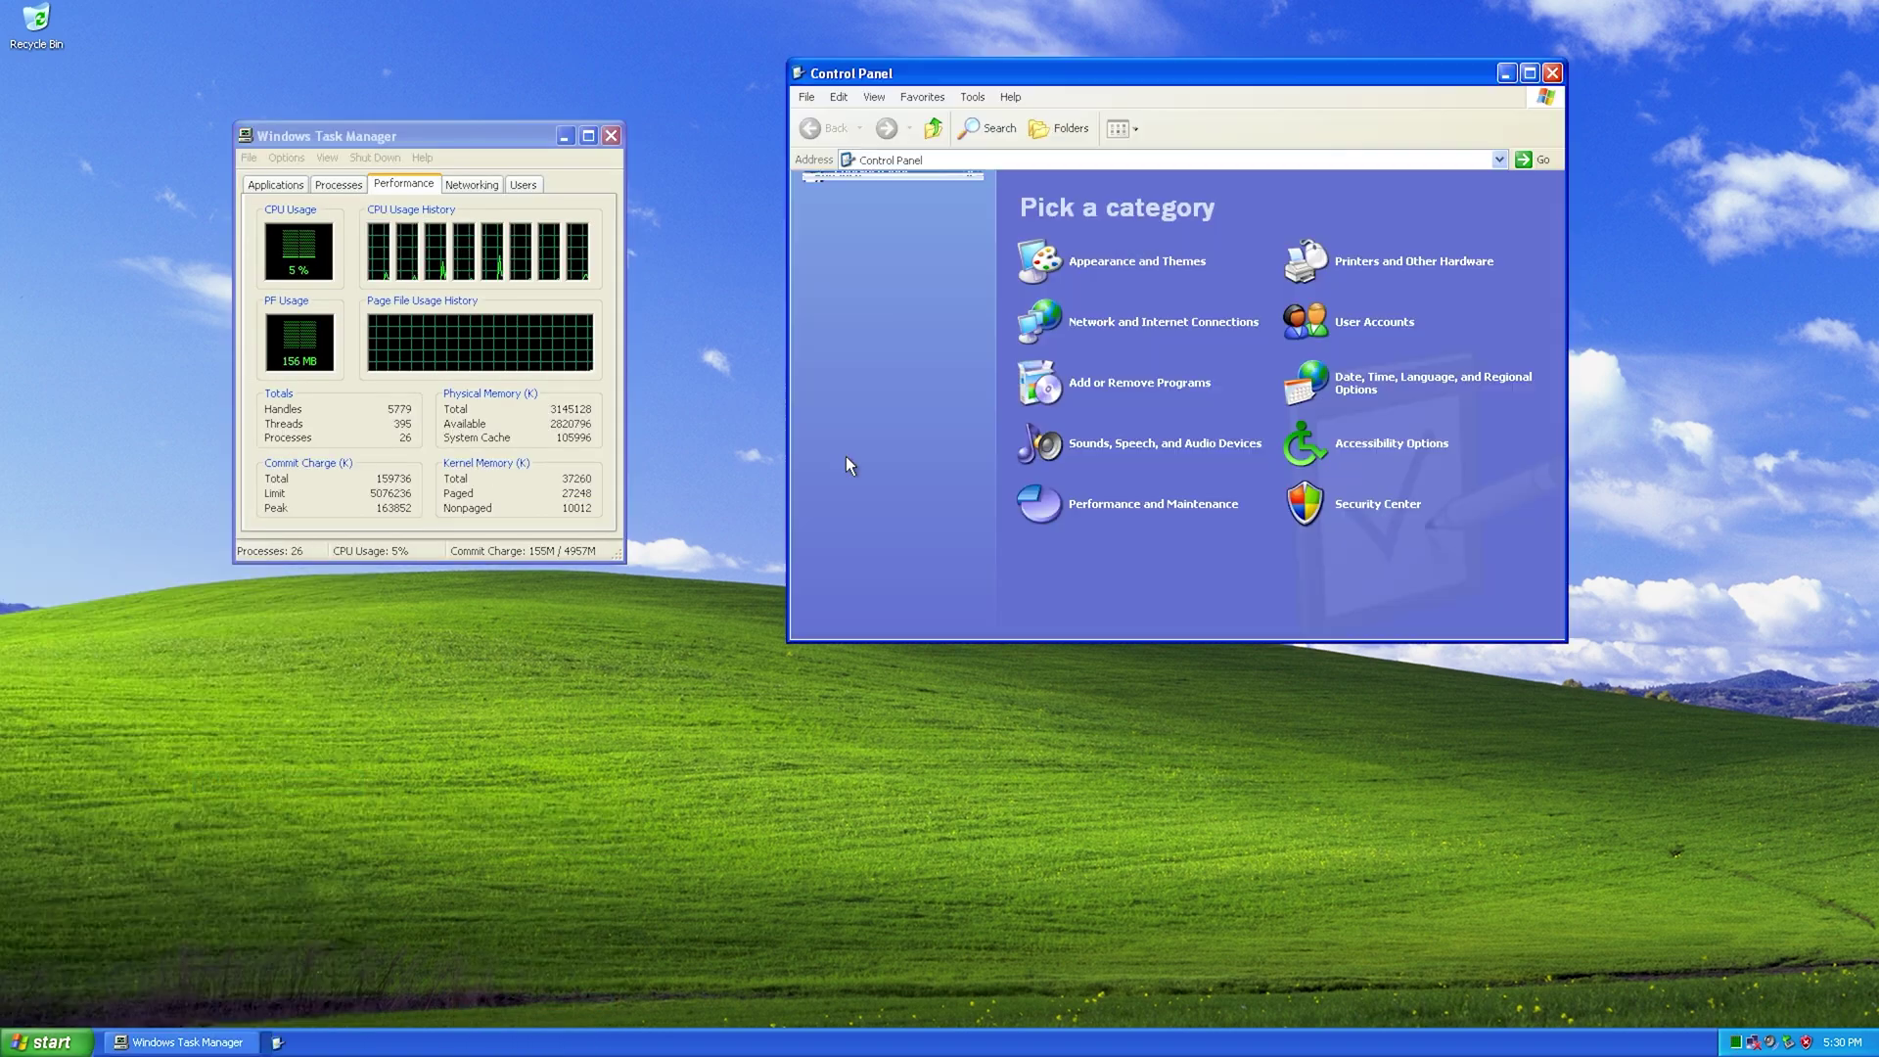
{"action": "left_click", "coordinate": [1112, 384]}
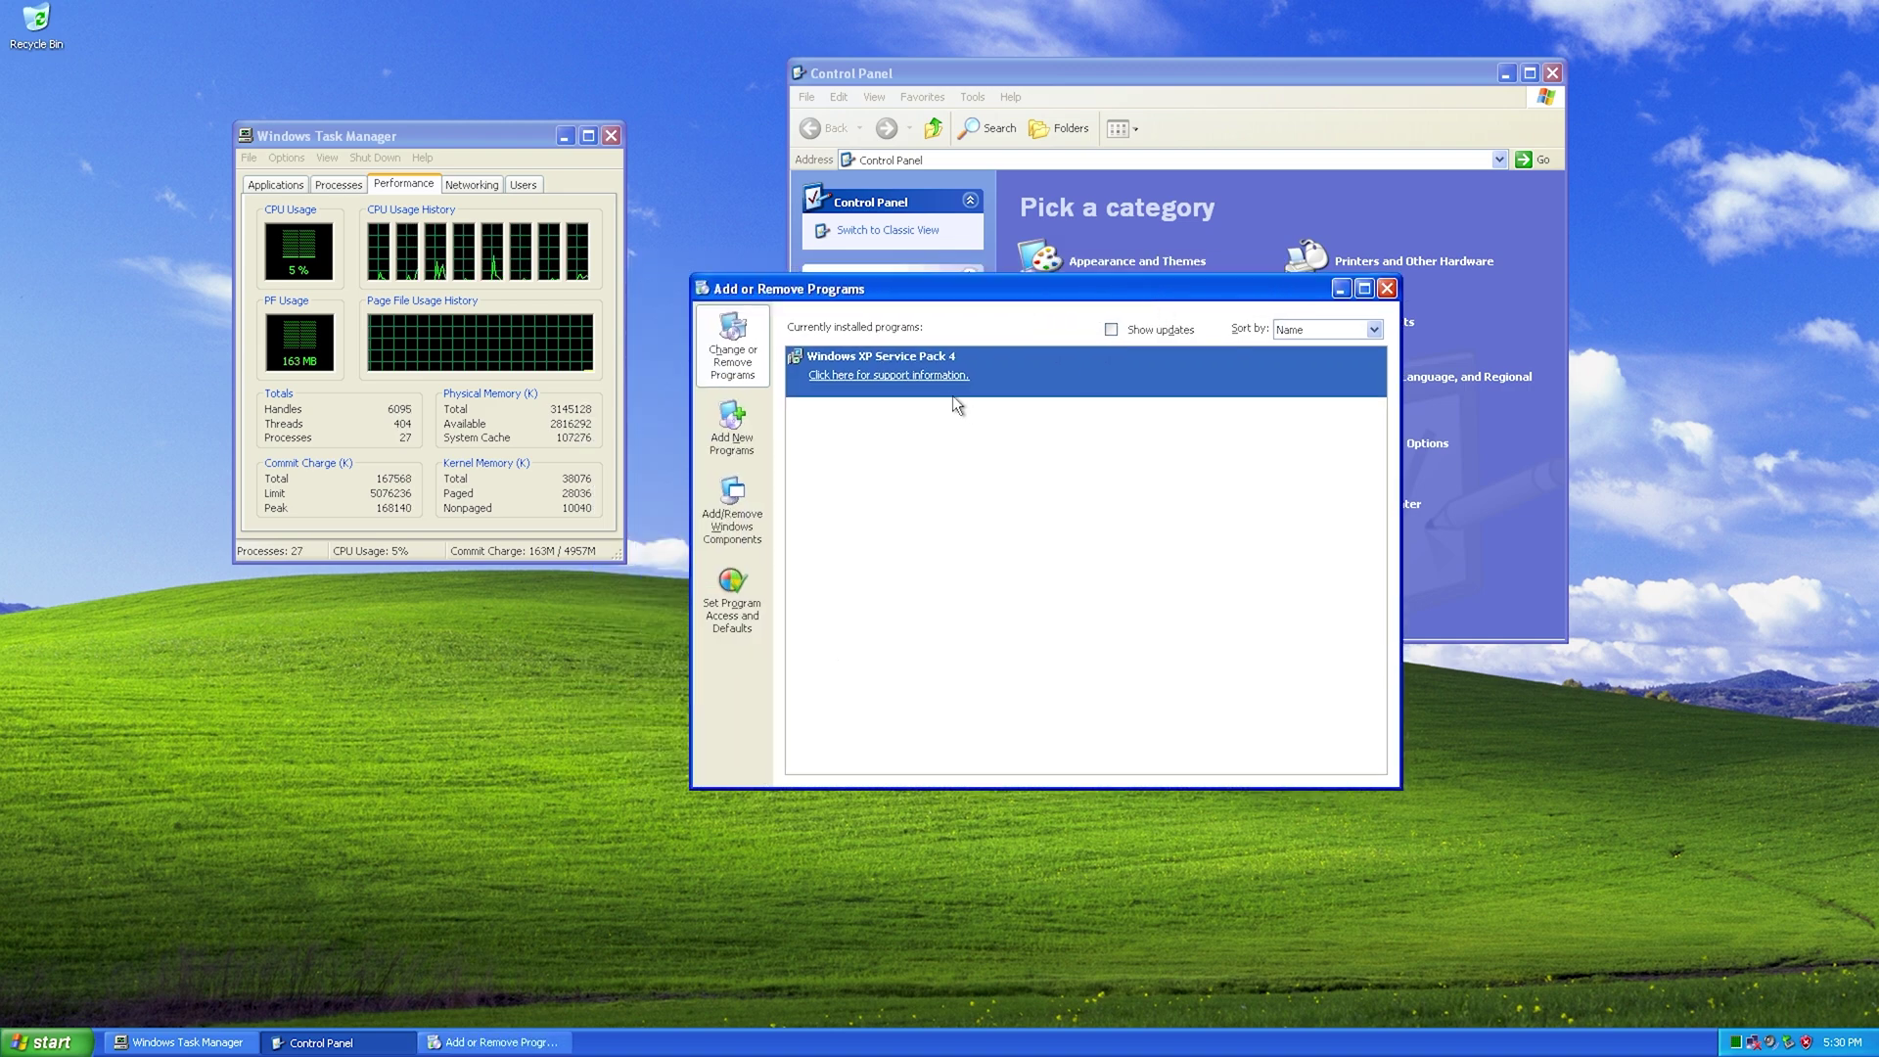
{"action": "left_click", "coordinate": [745, 519]}
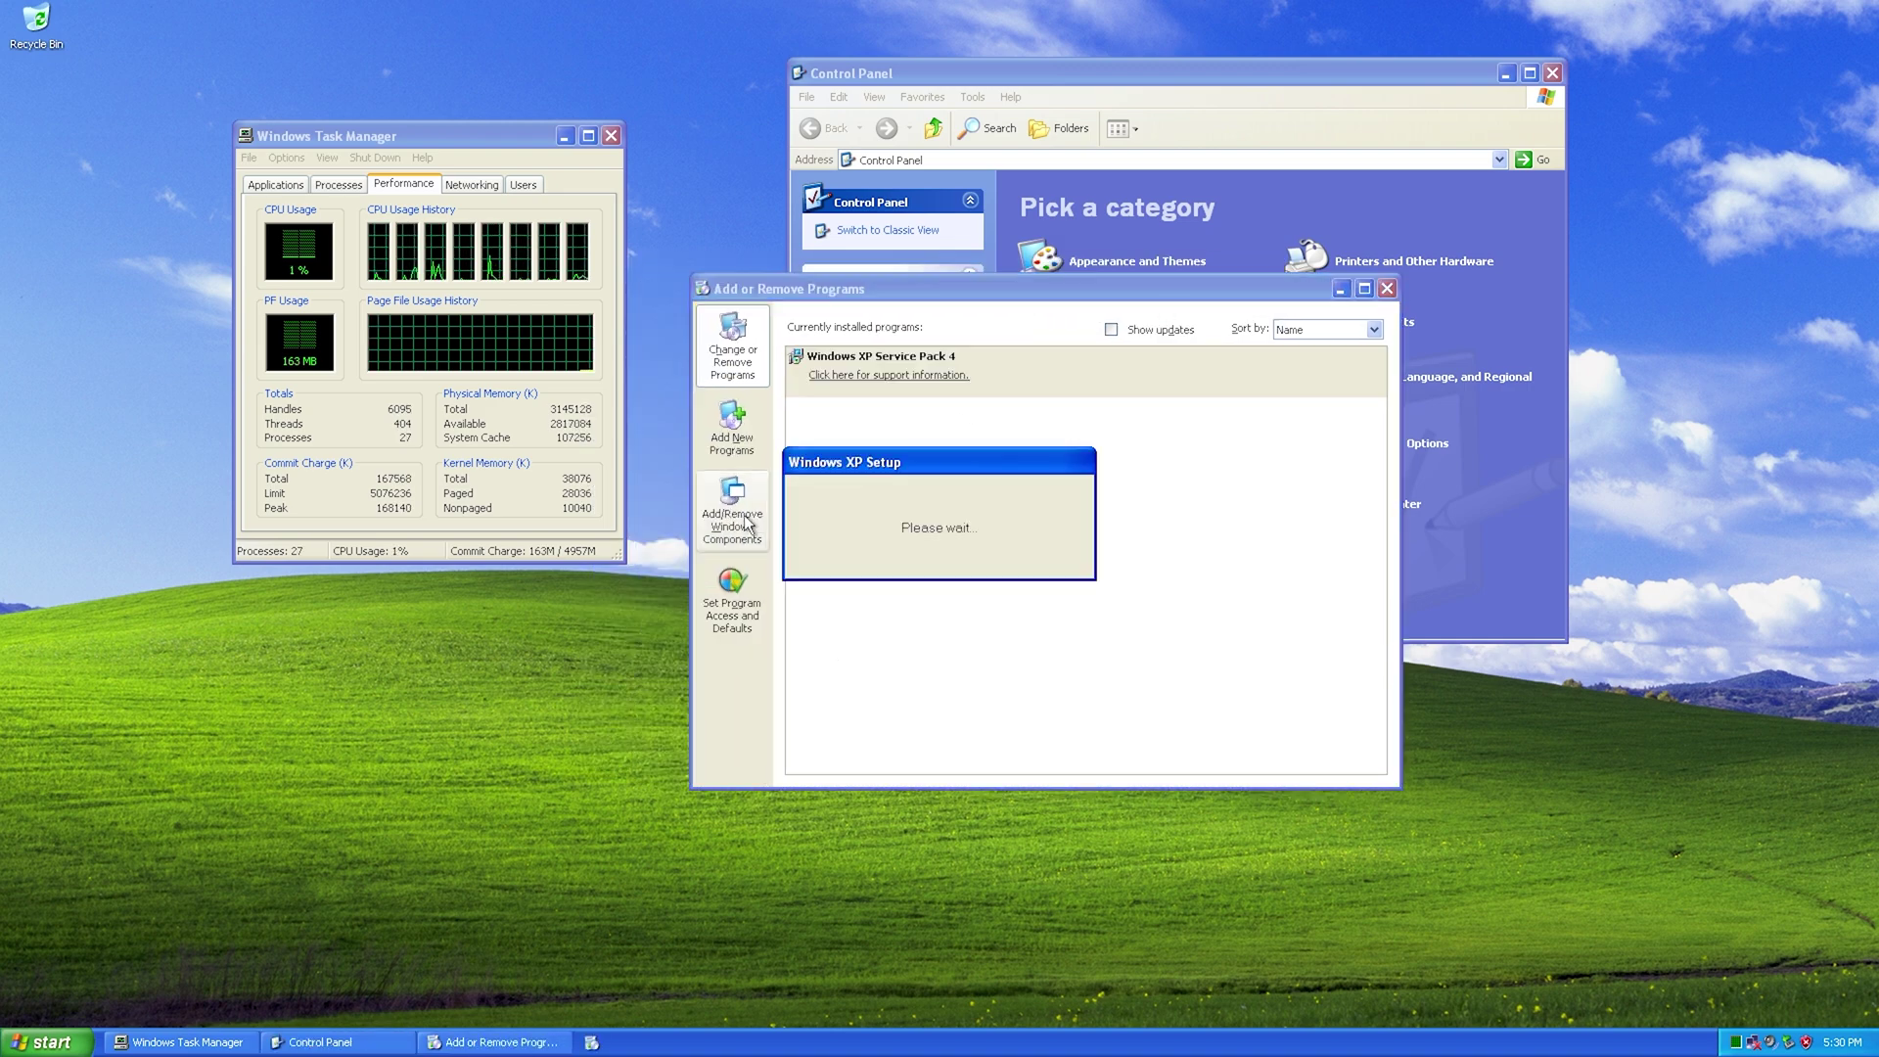
- Close Control Panel and Add or Remove Programs, and move the Components wizard beside Task Manager
{"action": "left_click", "coordinate": [1551, 77]}
{"action": "left_click", "coordinate": [1387, 288]}
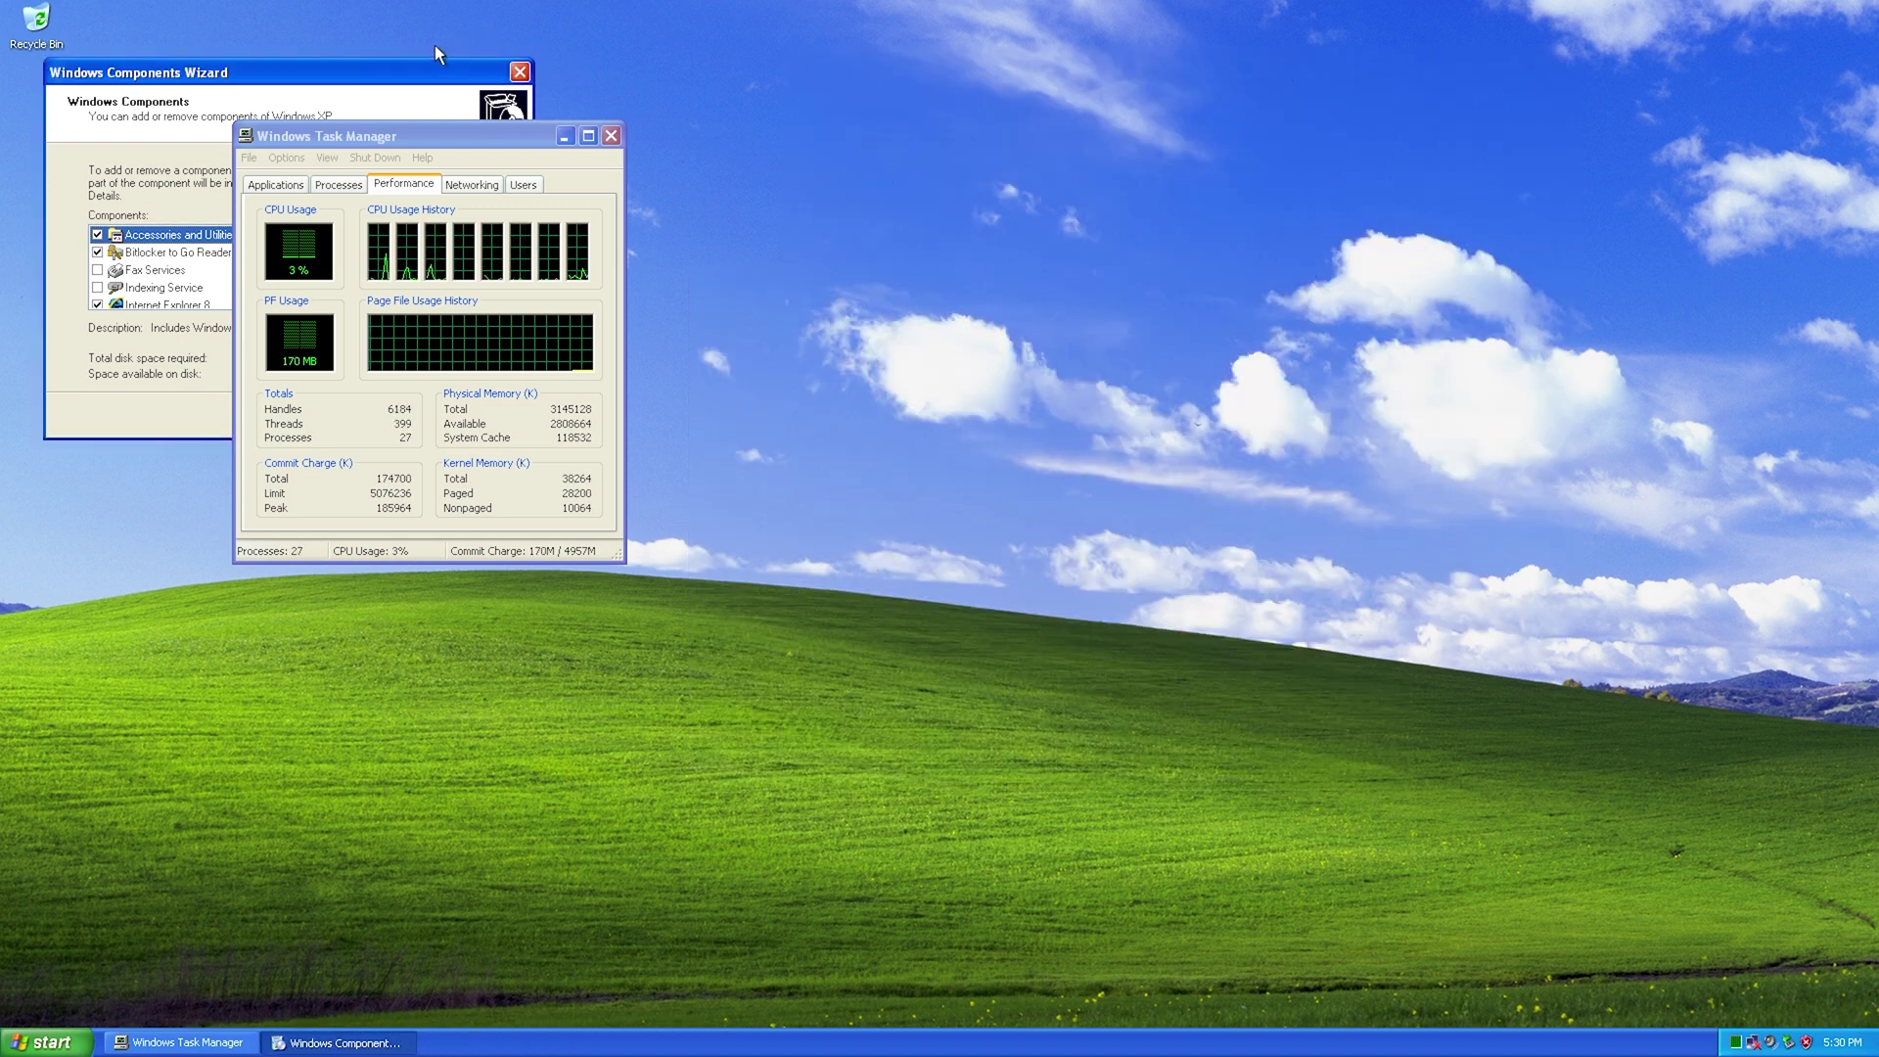
{"action": "left_click_drag", "start_coordinate": [427, 73], "coordinate": [1347, 178]}
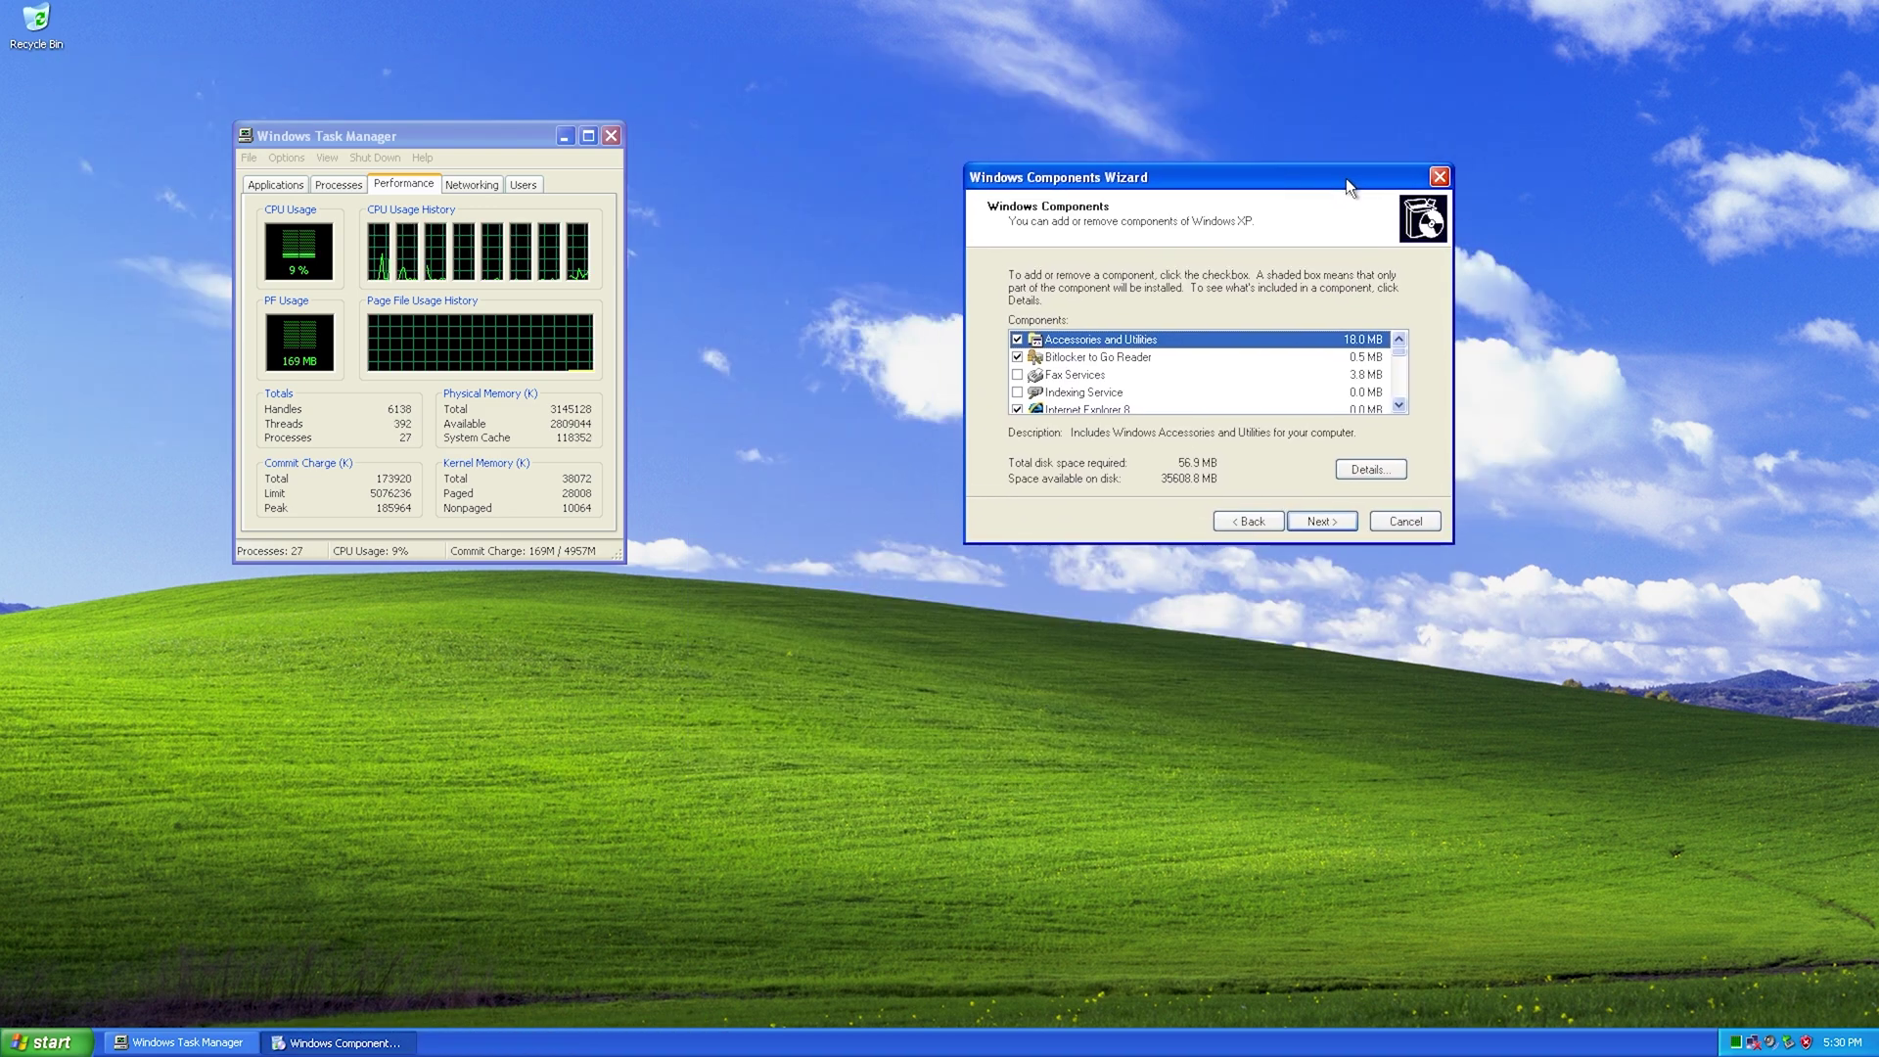
- Step through the components list by keyboard, toggling the .NET Framework entries
{"action": "key", "text": "Down"}
{"action": "key", "text": "Down"}
{"action": "key", "text": "Down"}
{"action": "key", "text": "Down"}
{"action": "key", "text": "Down"}
{"action": "key", "text": "Down"}
{"action": "key", "text": "Down"}
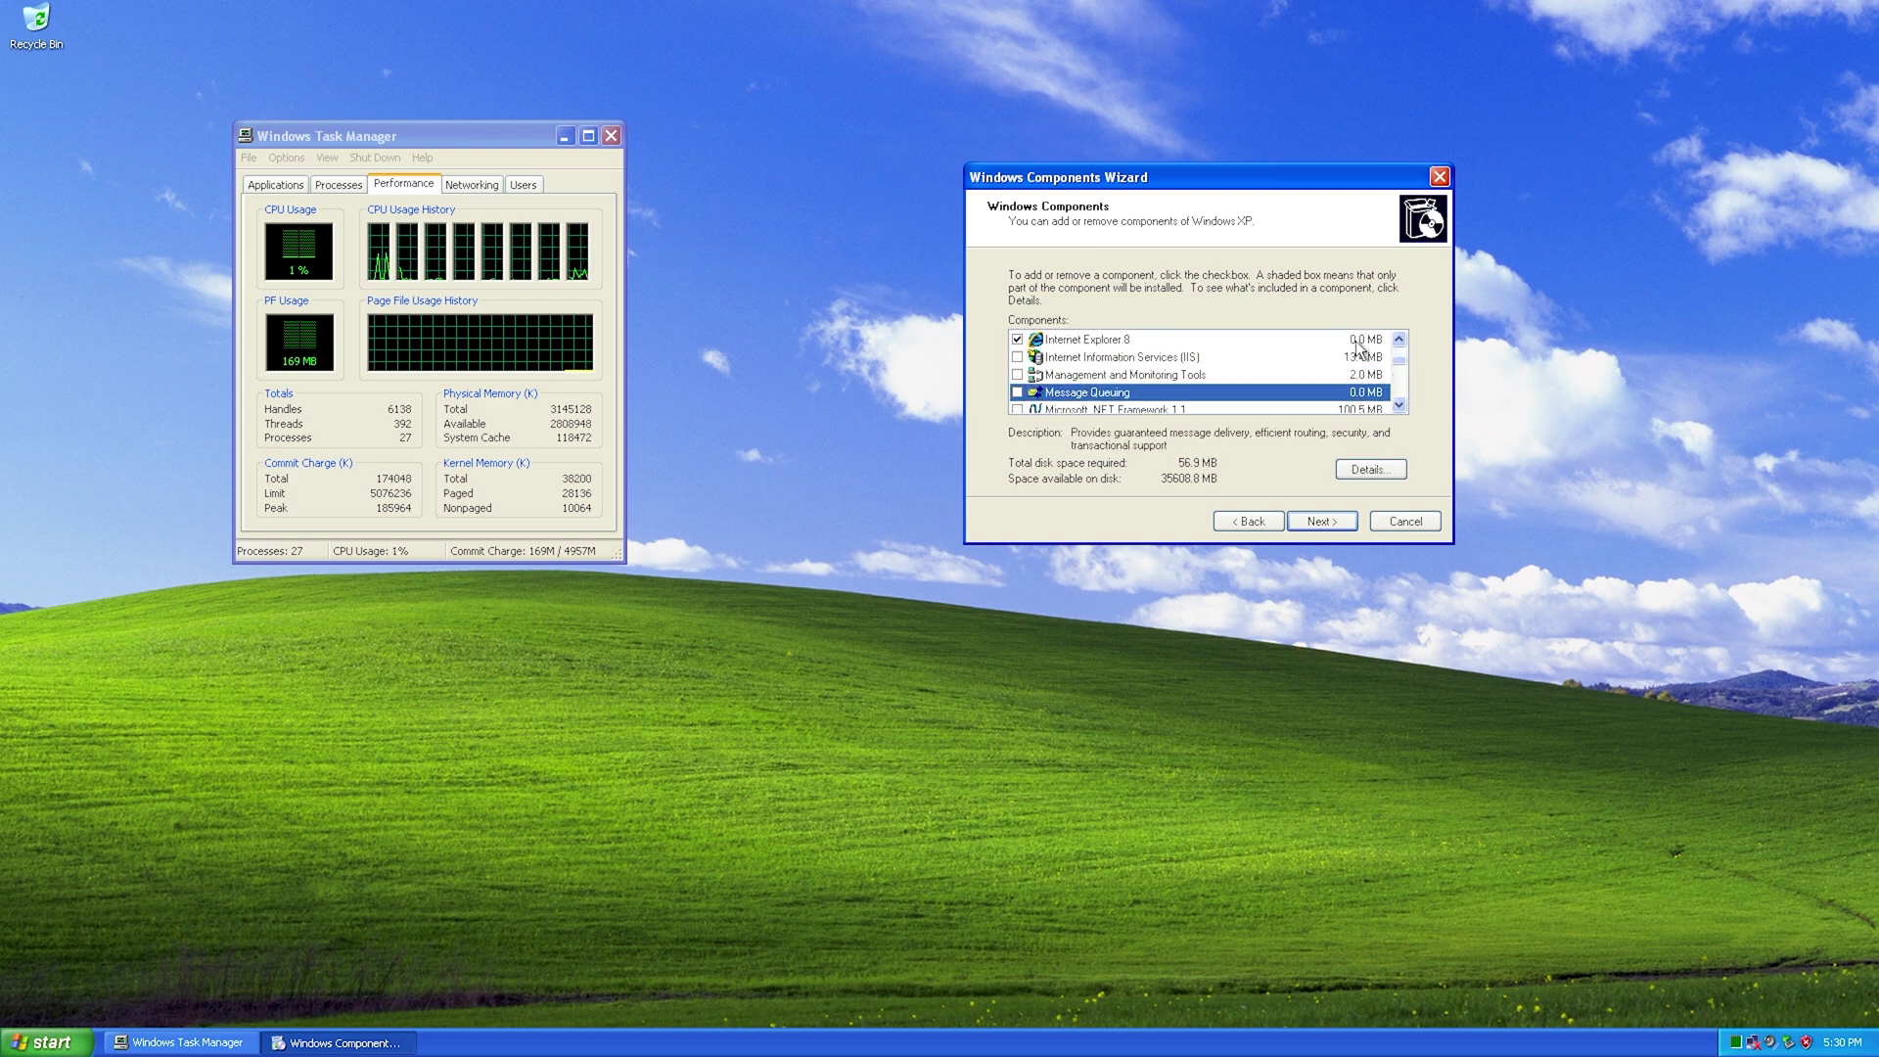
{"action": "key", "text": "Down"}
{"action": "key", "text": "Down"}
{"action": "key", "text": "Down"}
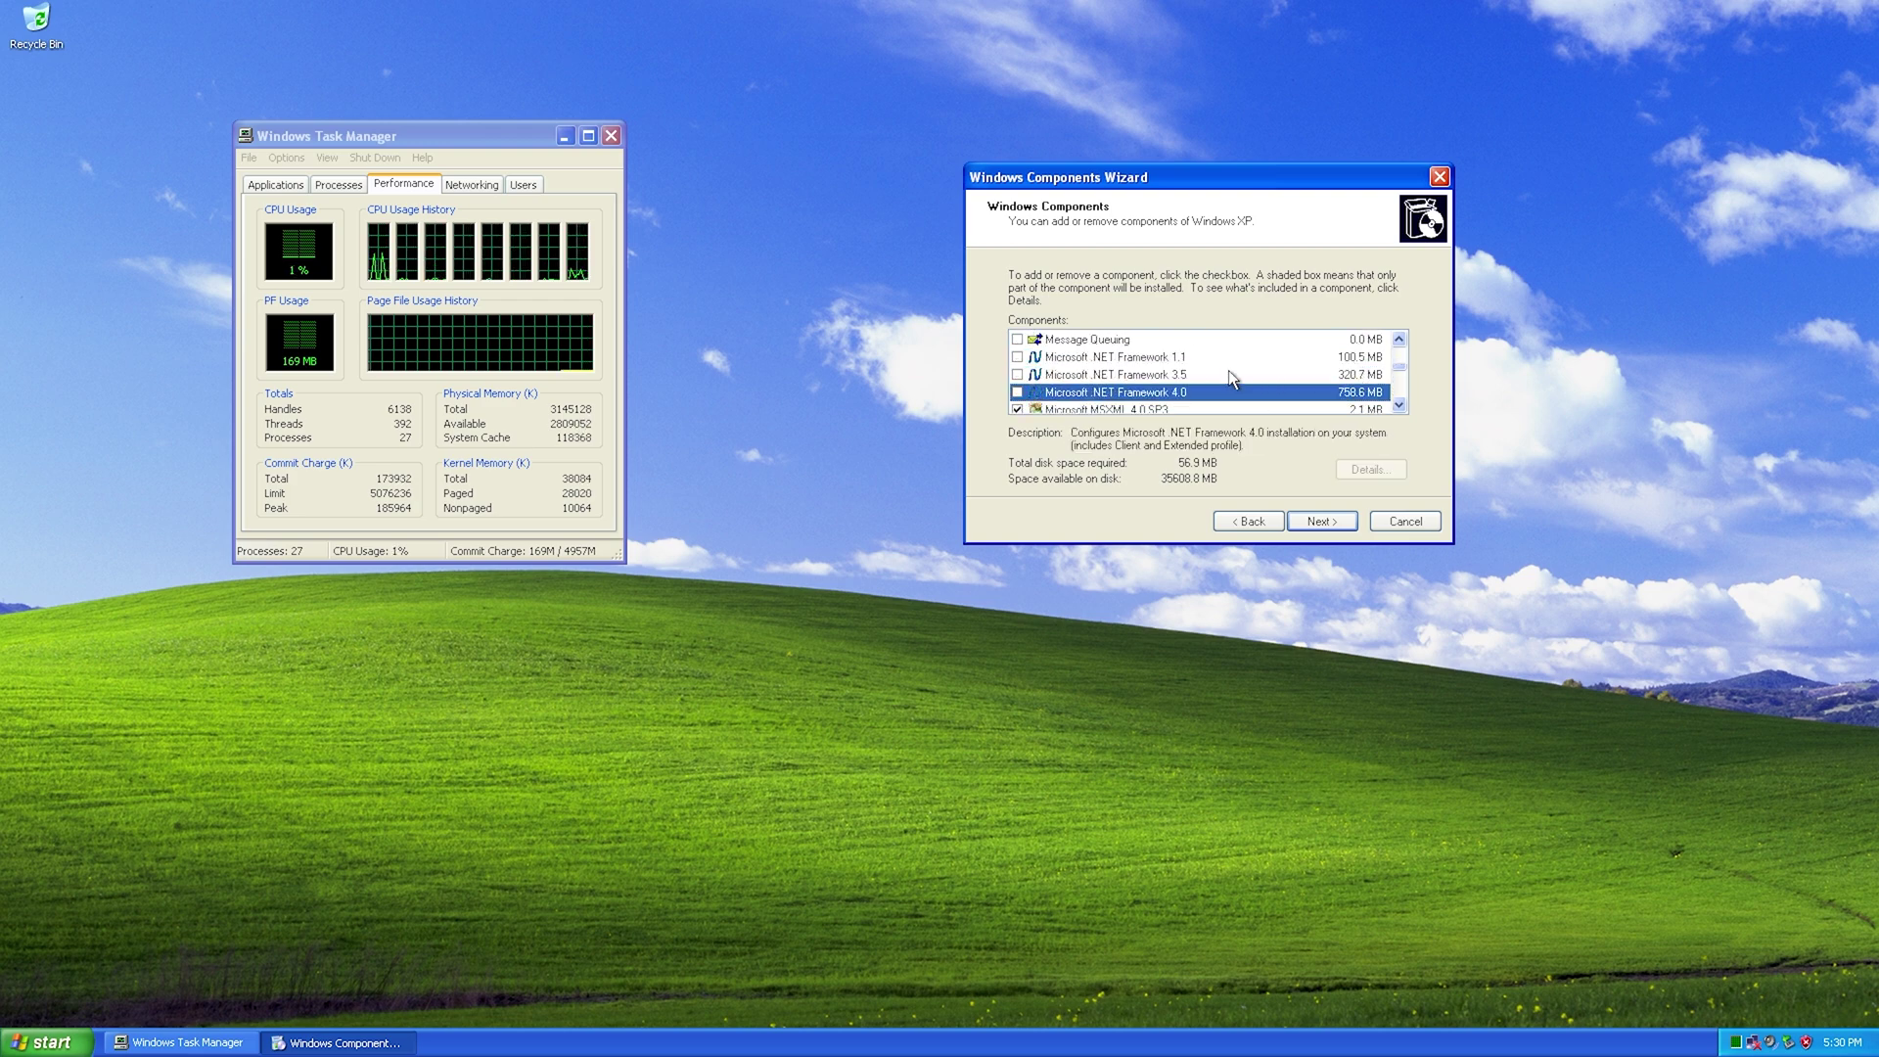
{"action": "left_click", "coordinate": [1207, 354]}
{"action": "key", "text": "space"}
{"action": "key", "text": "Down"}
{"action": "key", "text": "space"}
{"action": "key", "text": "Down"}
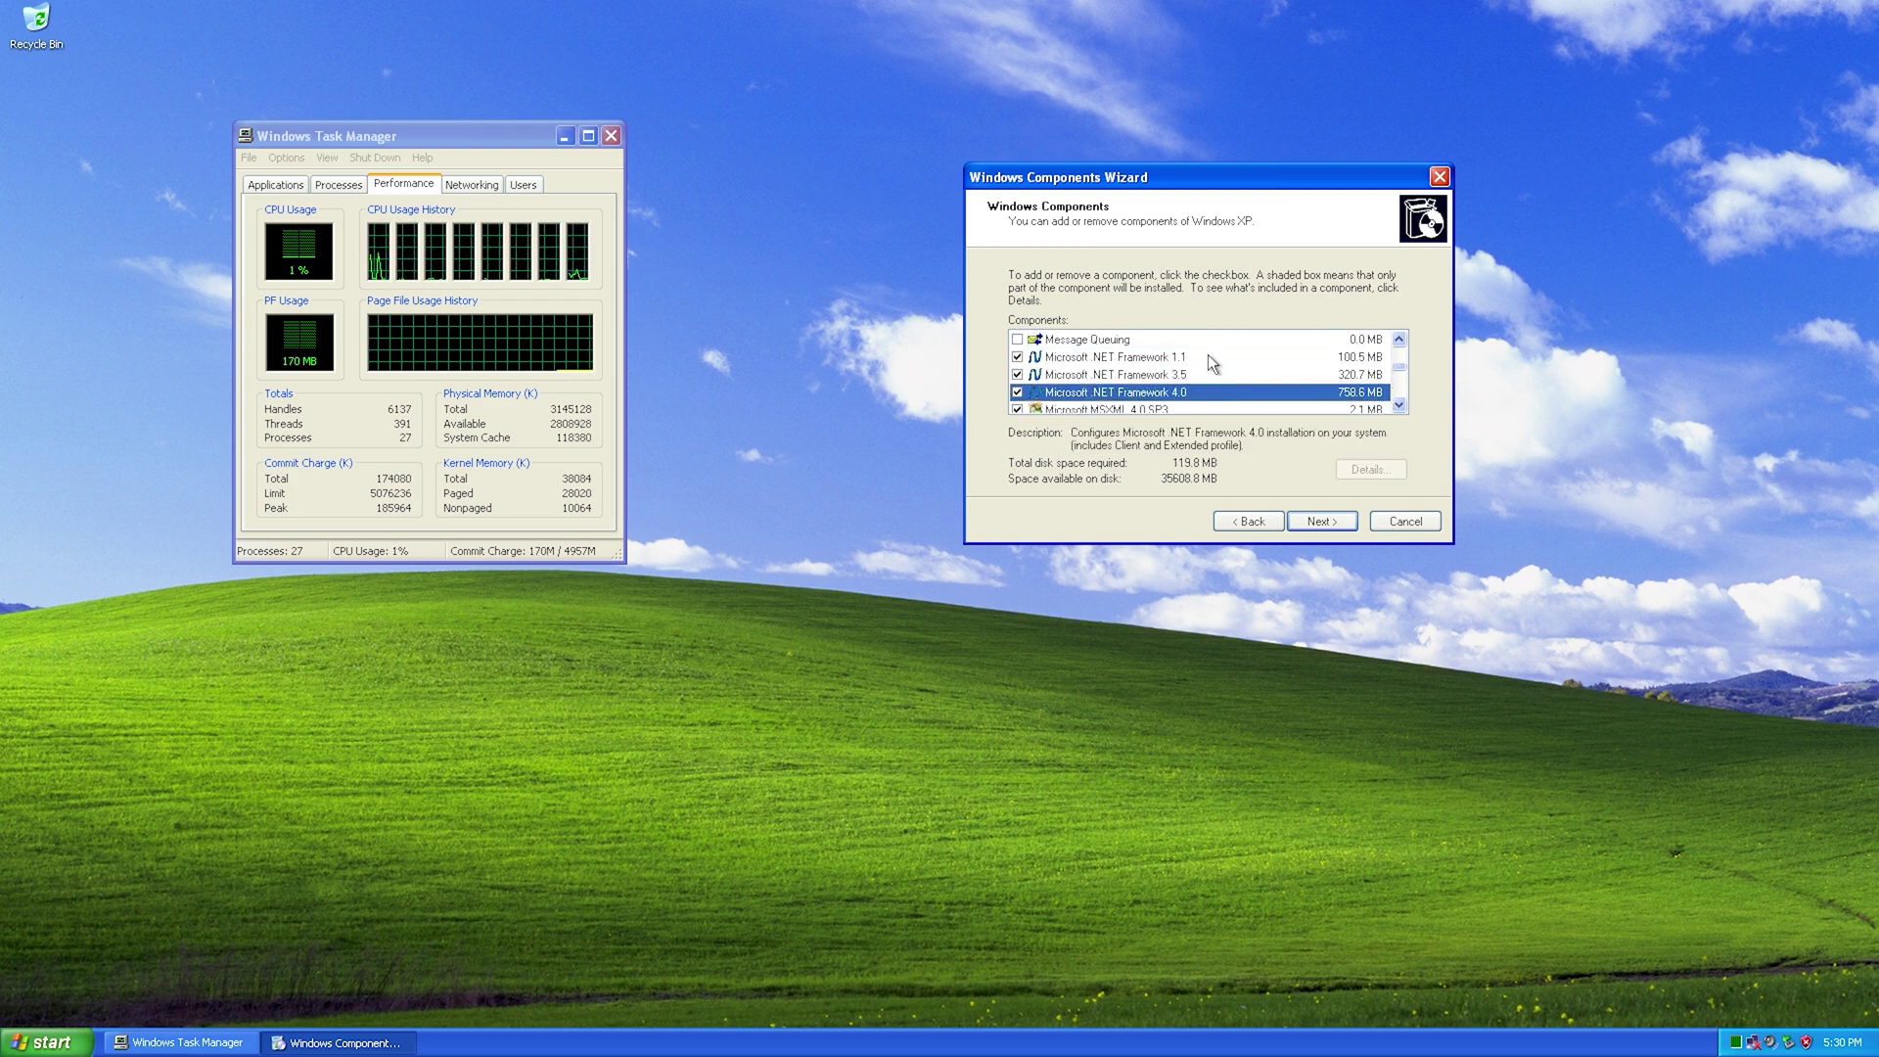
{"action": "key", "text": "space"}
{"action": "key", "text": "Up"}
{"action": "key", "text": "space"}
{"action": "key", "text": "Up"}
{"action": "key", "text": "space"}
{"action": "key", "text": "Down"}
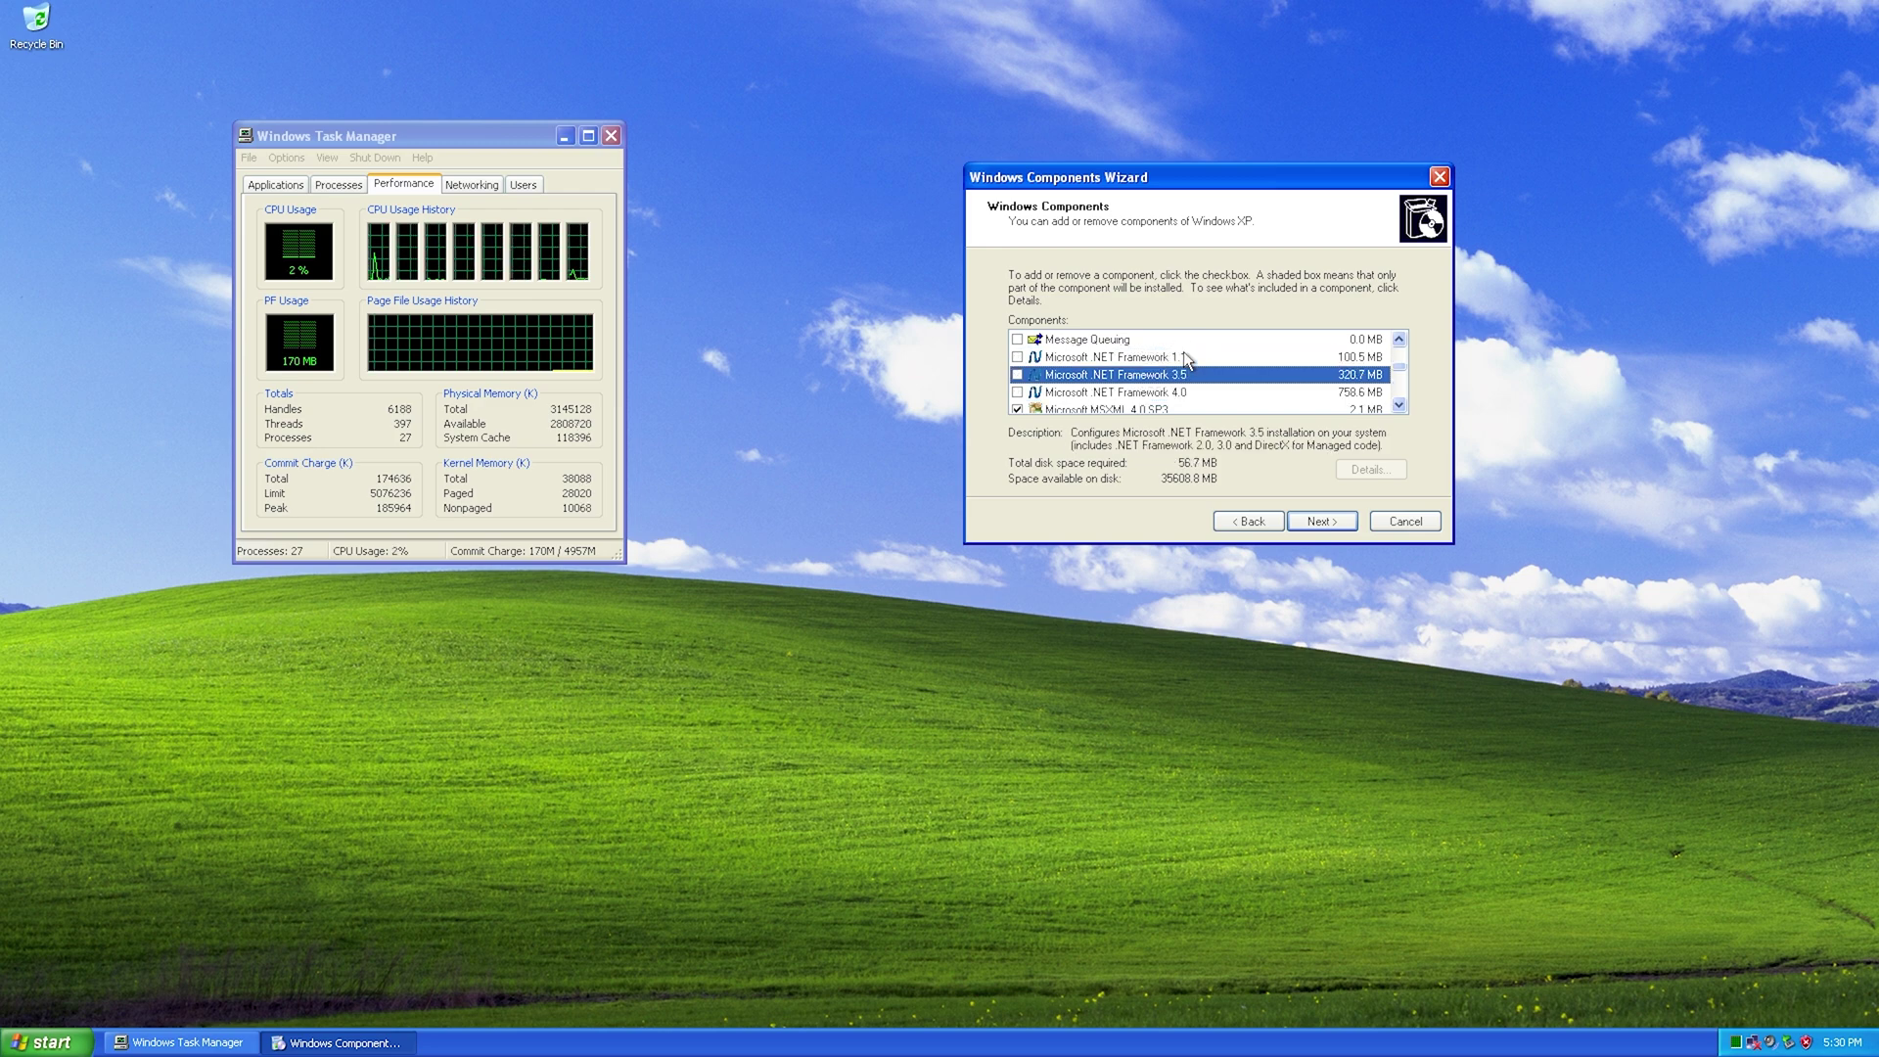
- Tick .NET Framework 1.1, 3.5 and 4.0, install them, and finish the wizard
{"action": "left_click", "coordinate": [1183, 352]}
{"action": "left_click", "coordinate": [1018, 357]}
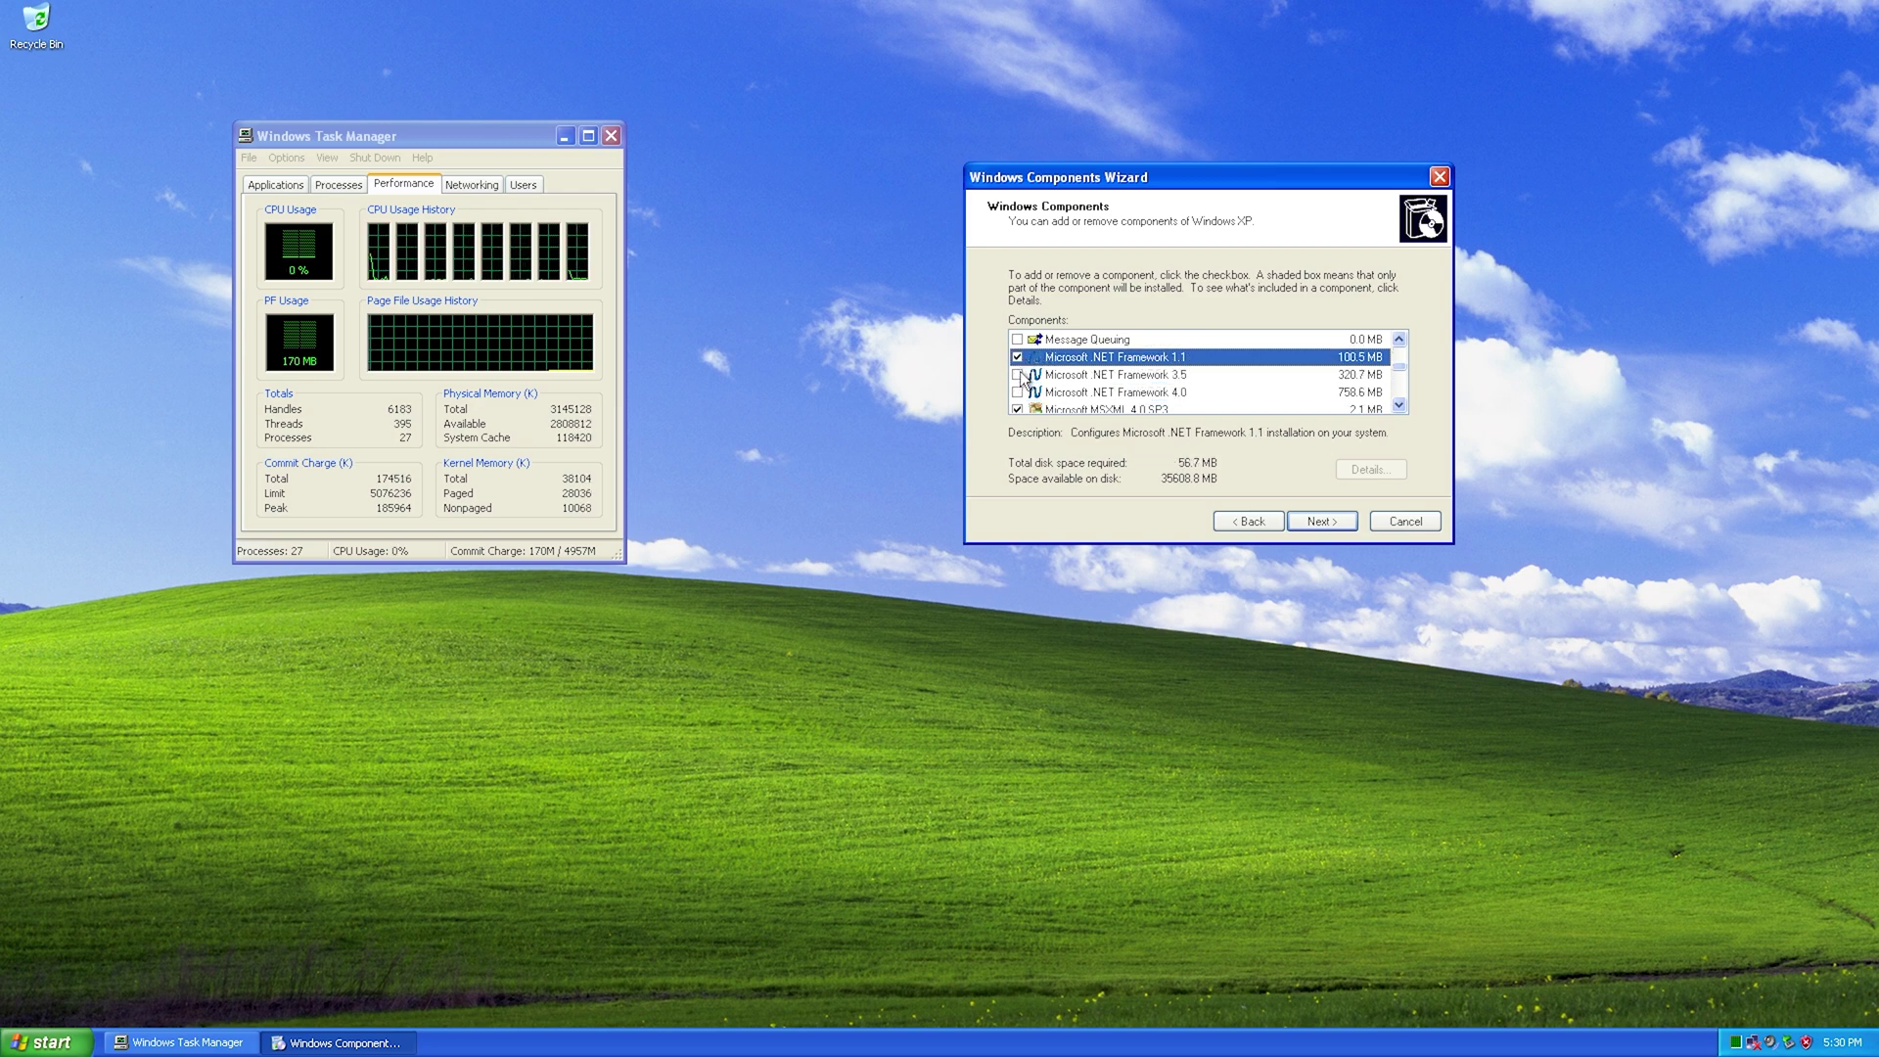
{"action": "left_click", "coordinate": [1018, 375]}
{"action": "left_click", "coordinate": [1018, 392]}
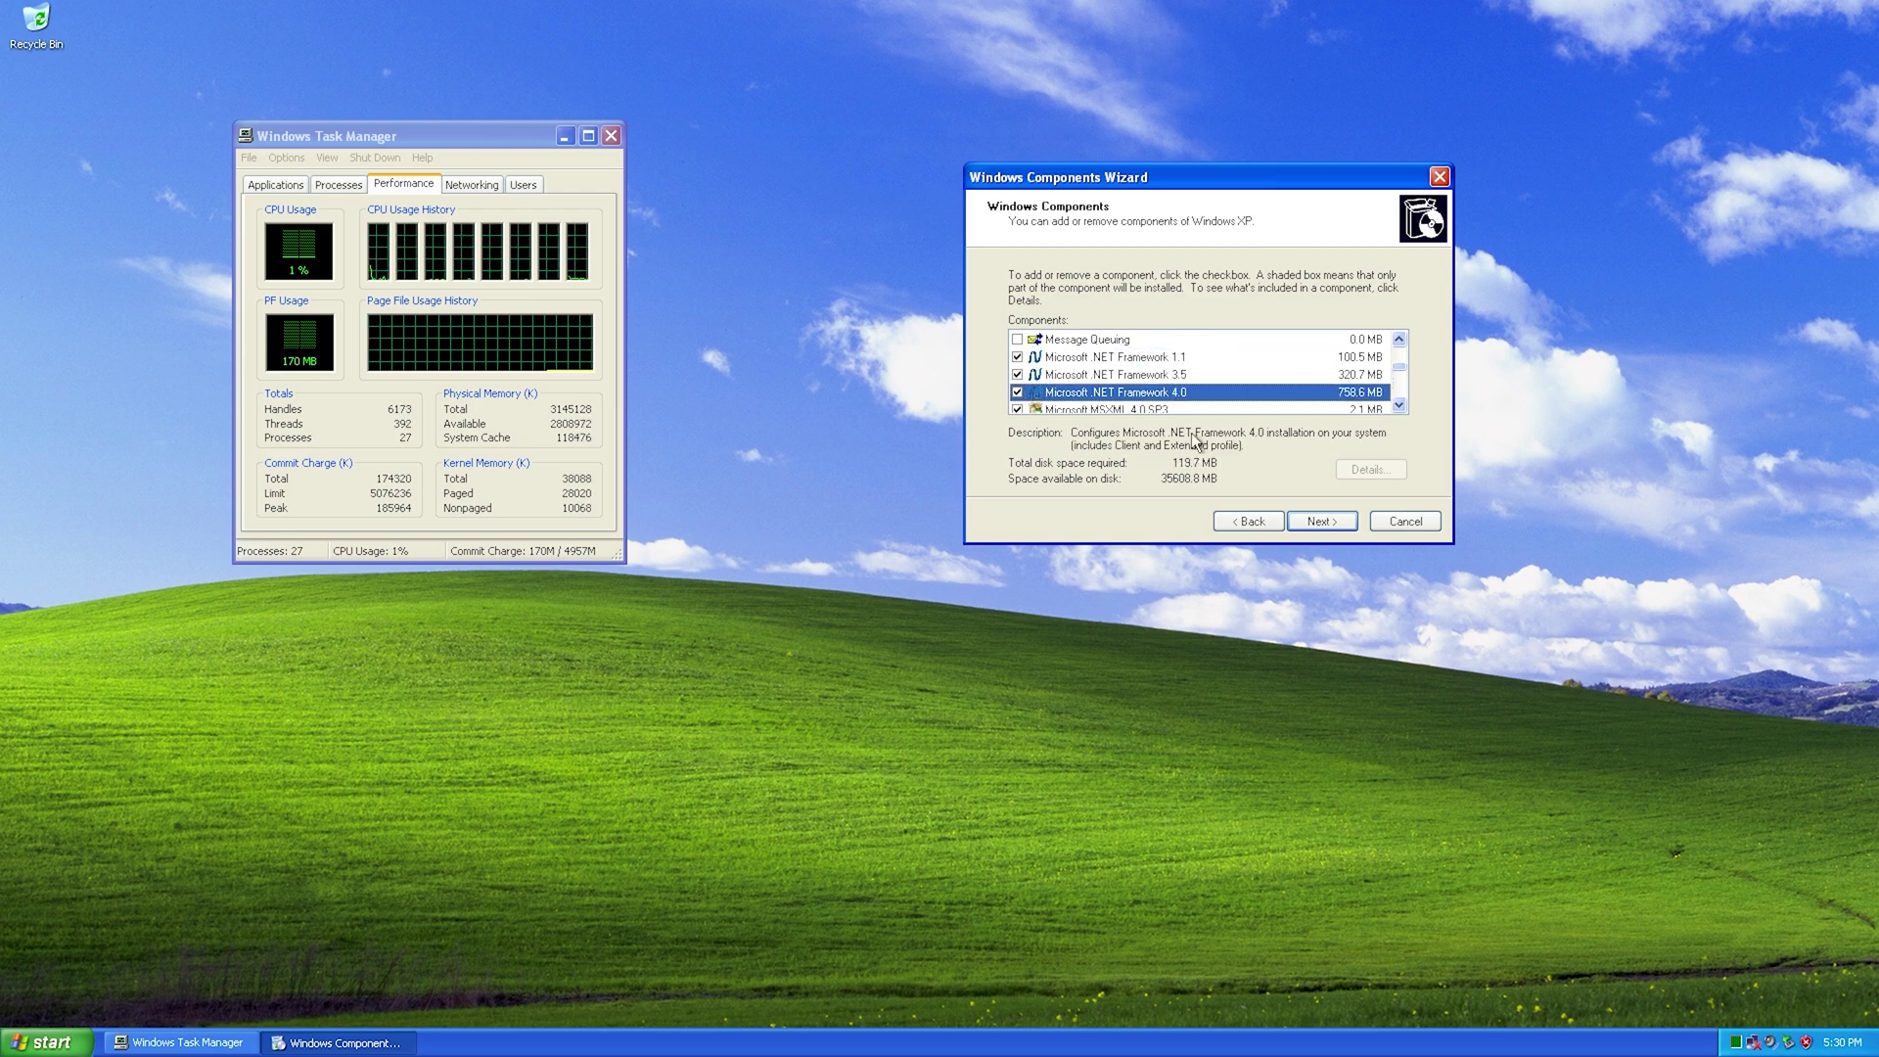
{"action": "left_click", "coordinate": [1324, 521]}
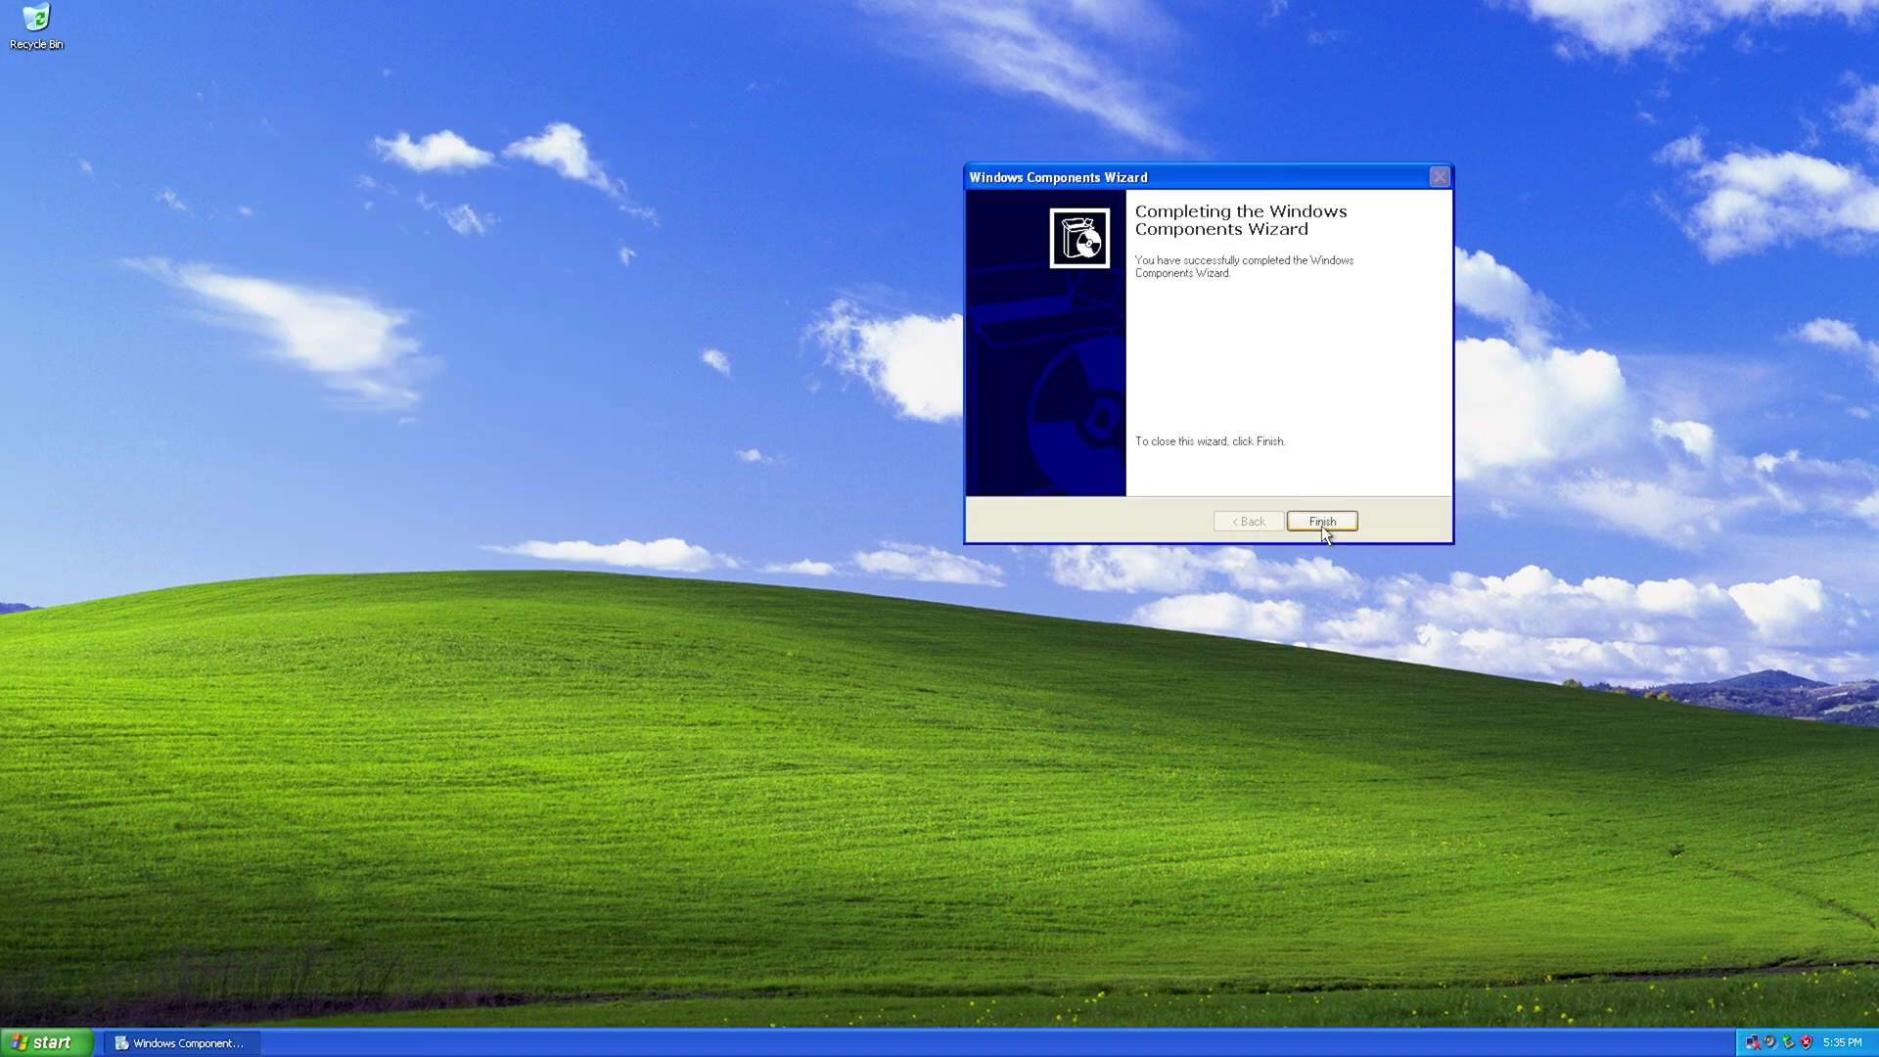
{"action": "left_click", "coordinate": [1322, 522]}
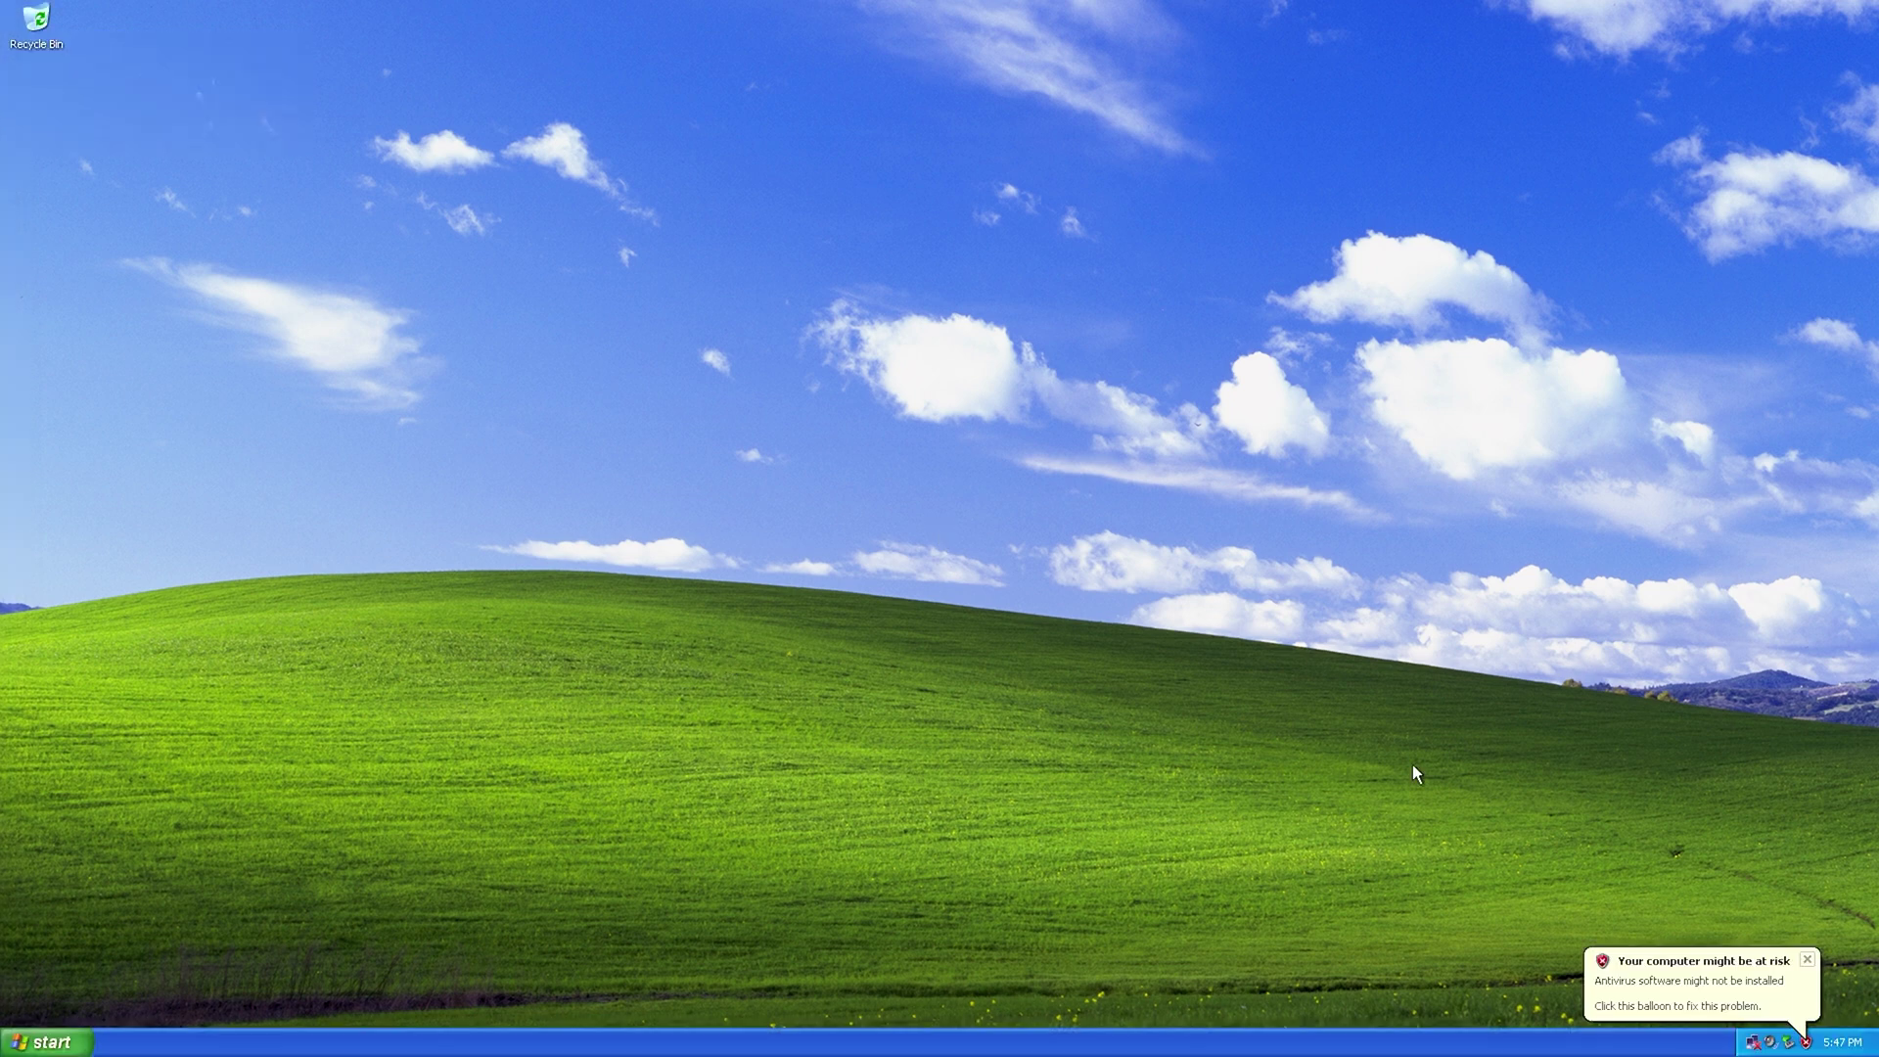
- Close the Security Center 'computer might be at risk' balloon in the notification area
{"action": "left_click", "coordinate": [1807, 960]}
- Reopen Task Manager from the taskbar and open Control Panel from the Start menu
{"action": "right_click", "coordinate": [766, 1041]}
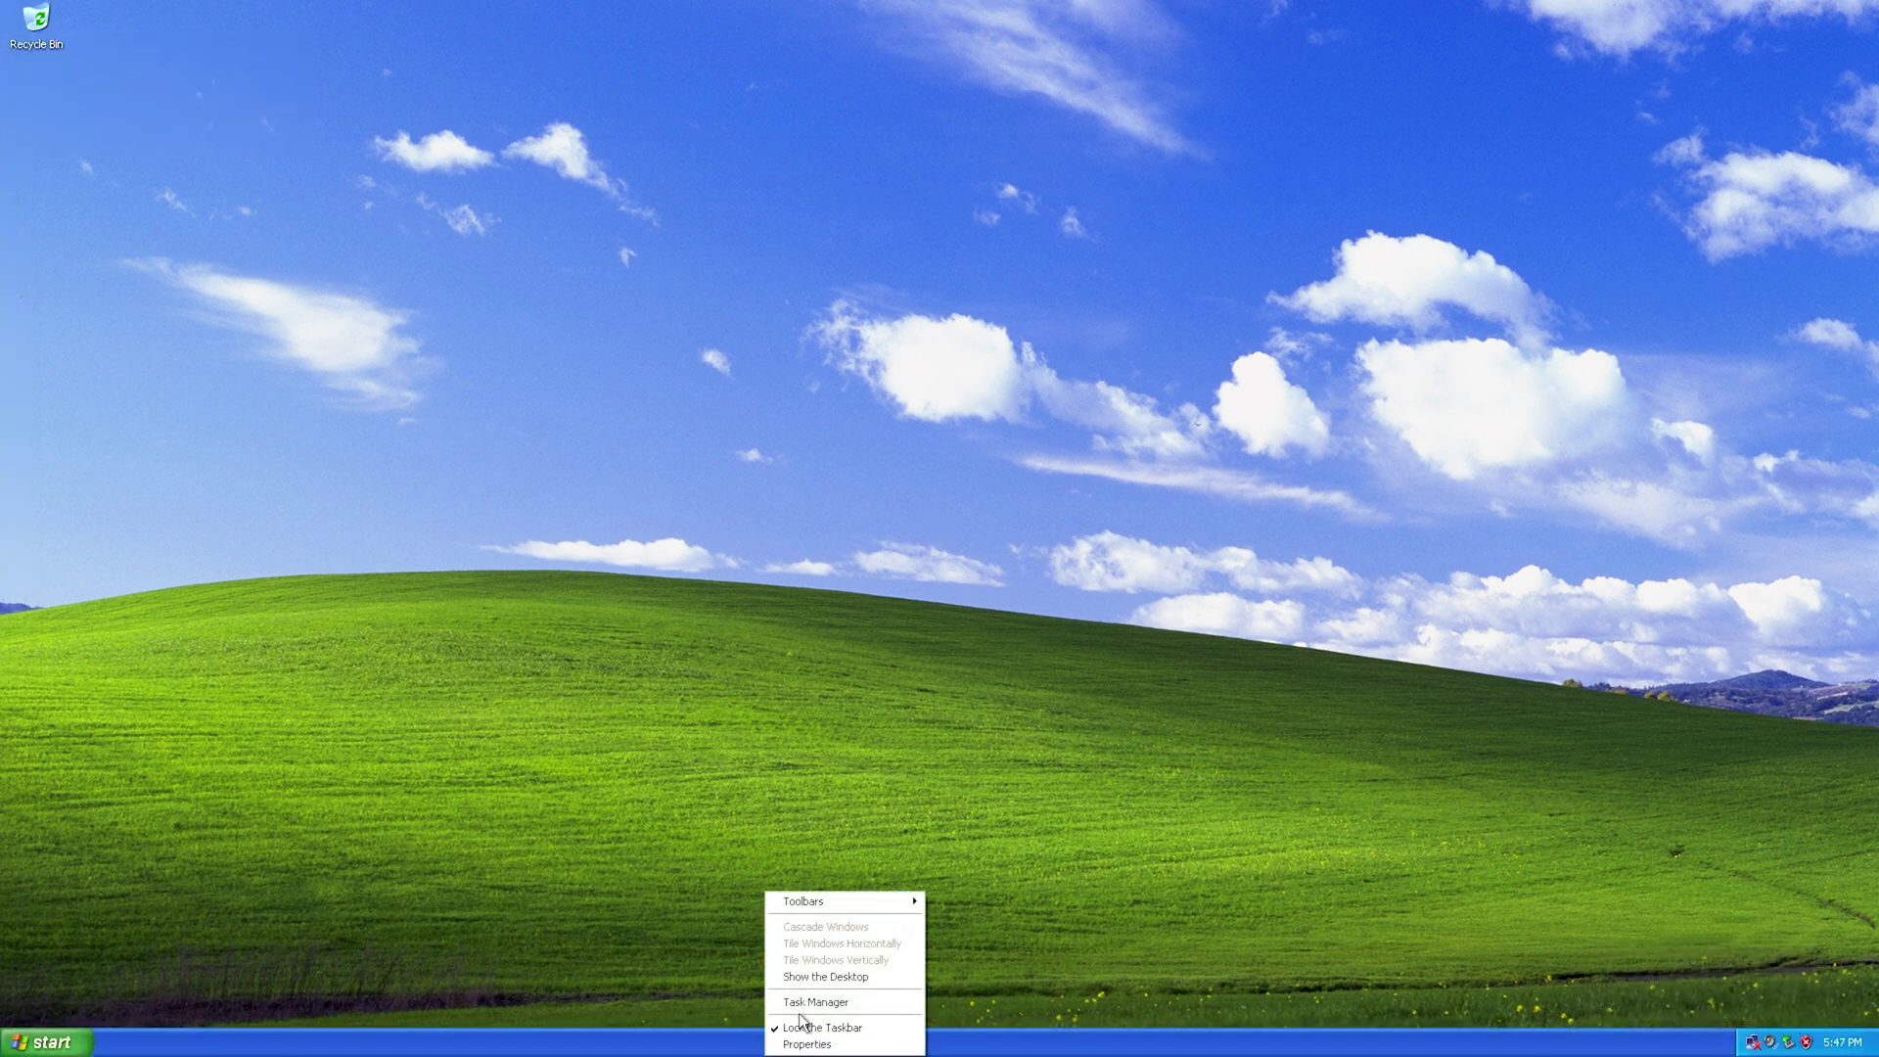
{"action": "left_click", "coordinate": [797, 1006]}
{"action": "left_click", "coordinate": [44, 1041]}
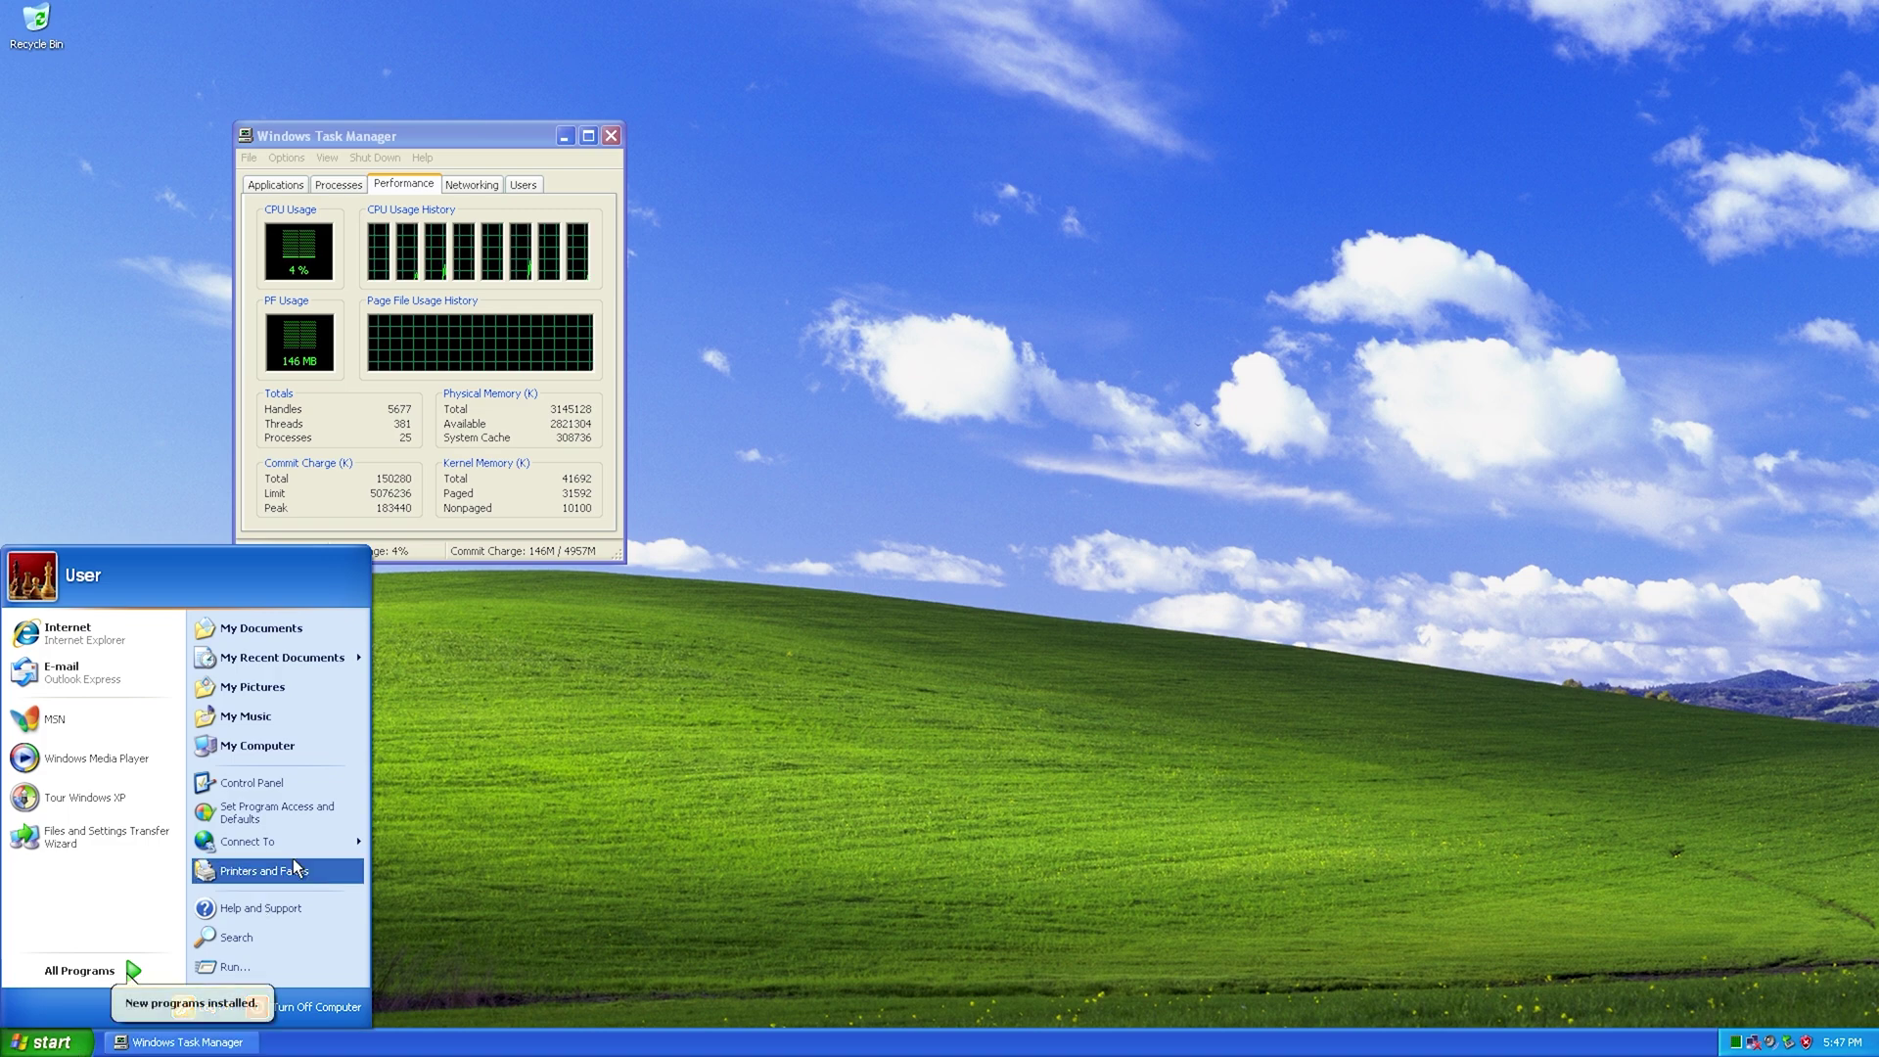
{"action": "left_click", "coordinate": [290, 771]}
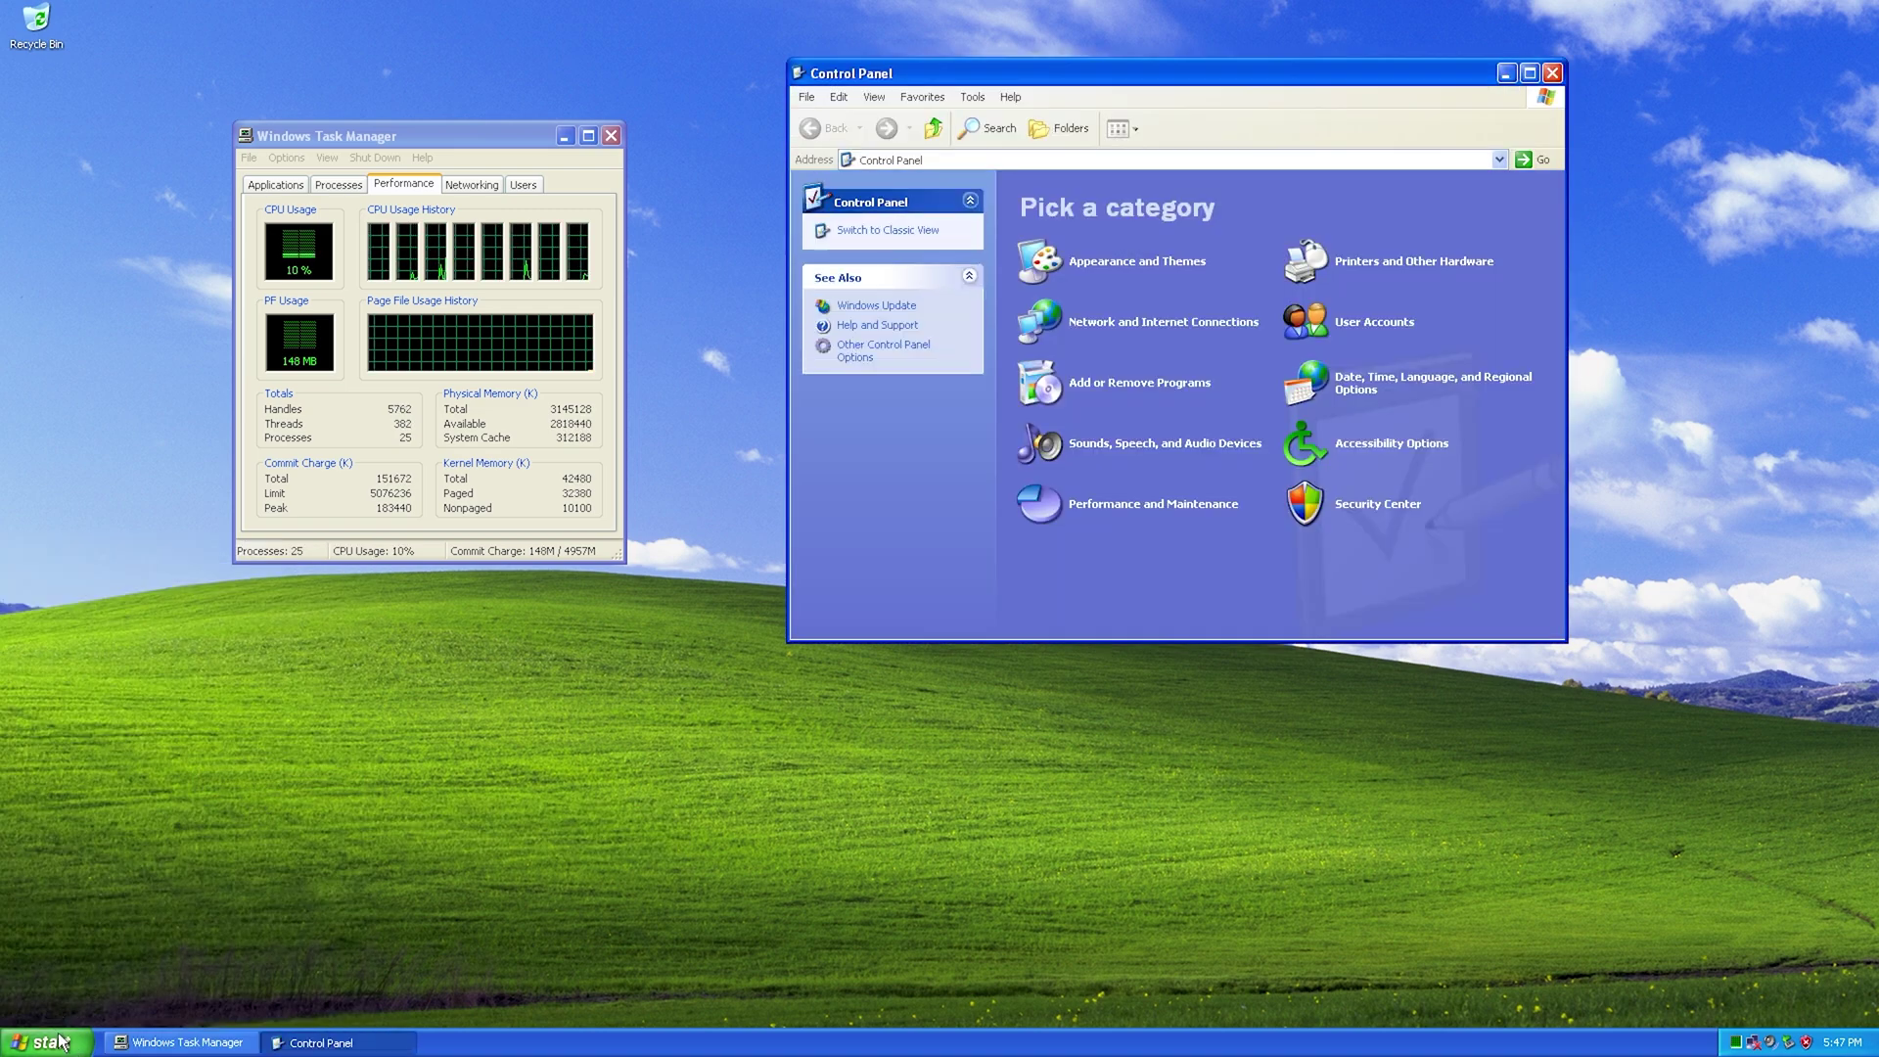
- Confirm Add or Remove Programs lists .NET Framework 2.0 SP2 and 3.0 SP2, then close it and Control Panel
{"action": "left_click", "coordinate": [45, 1042]}
{"action": "mouse_move", "coordinate": [92, 970]}
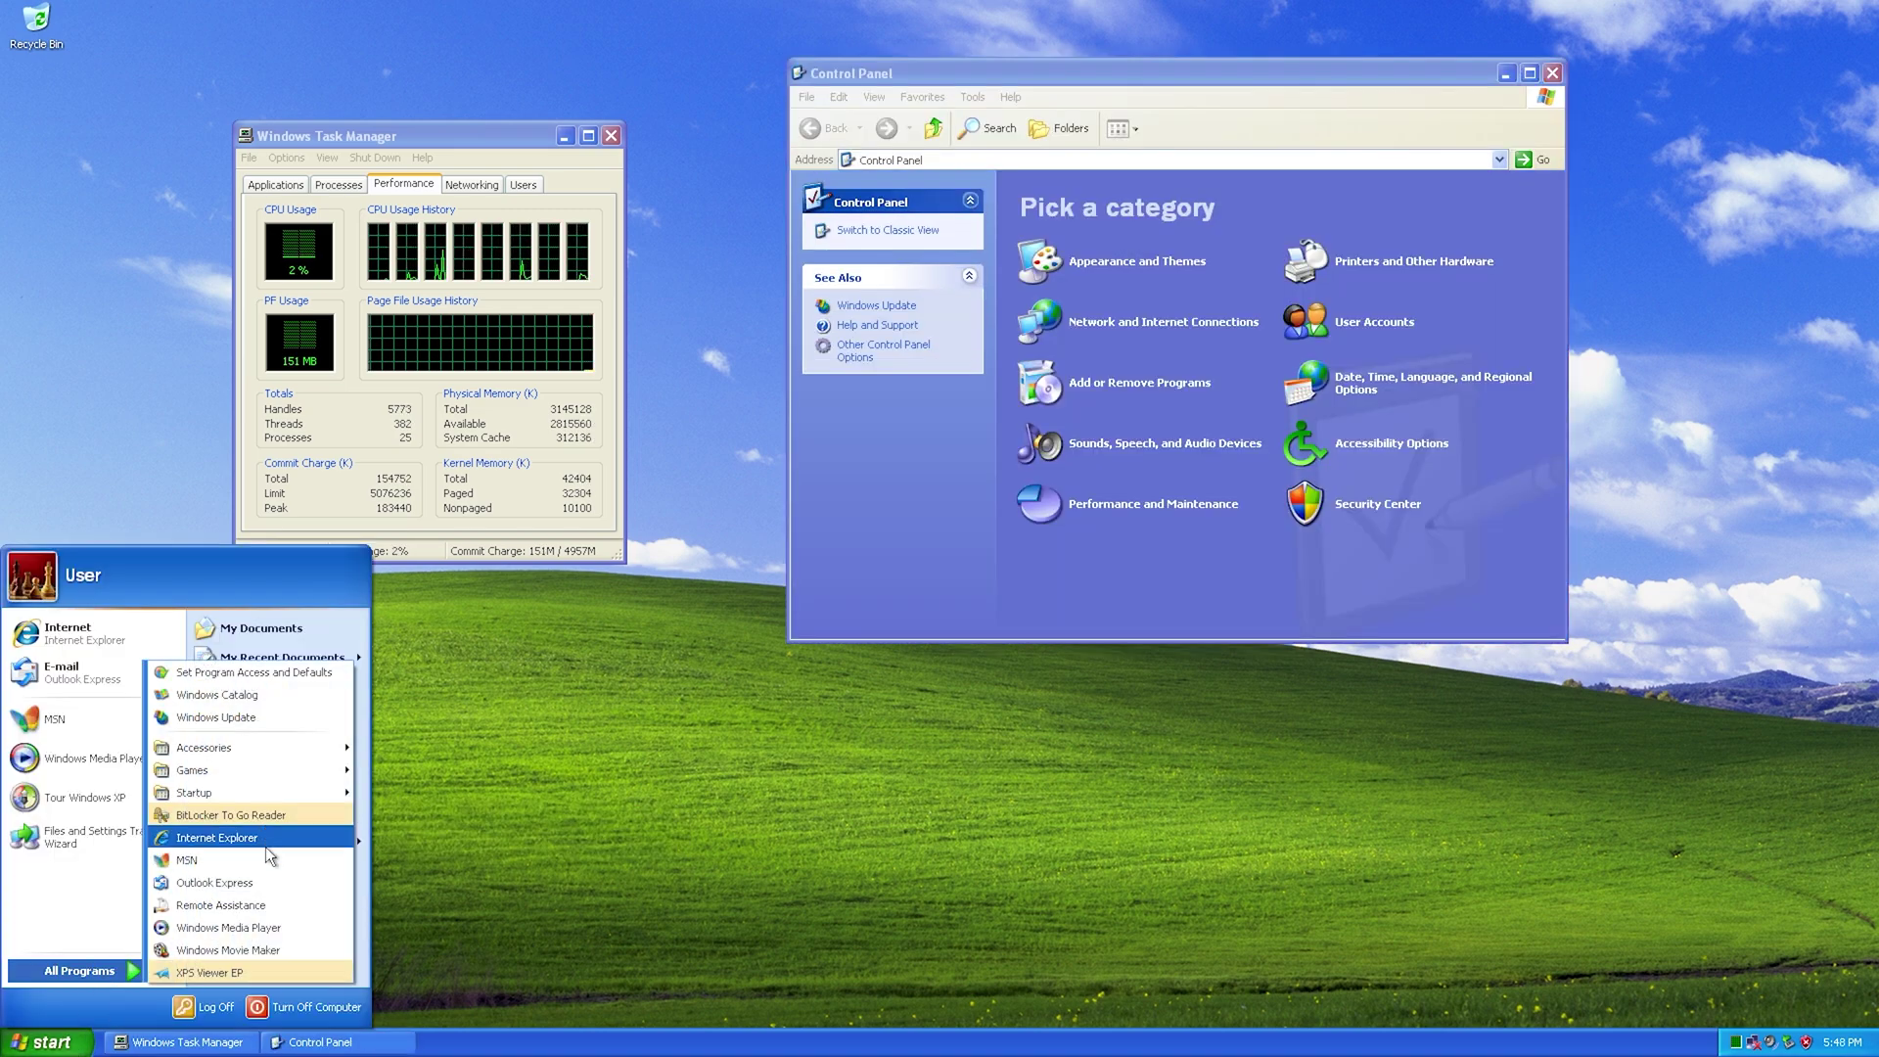
{"action": "left_click", "coordinate": [1123, 473]}
{"action": "left_click", "coordinate": [1107, 392]}
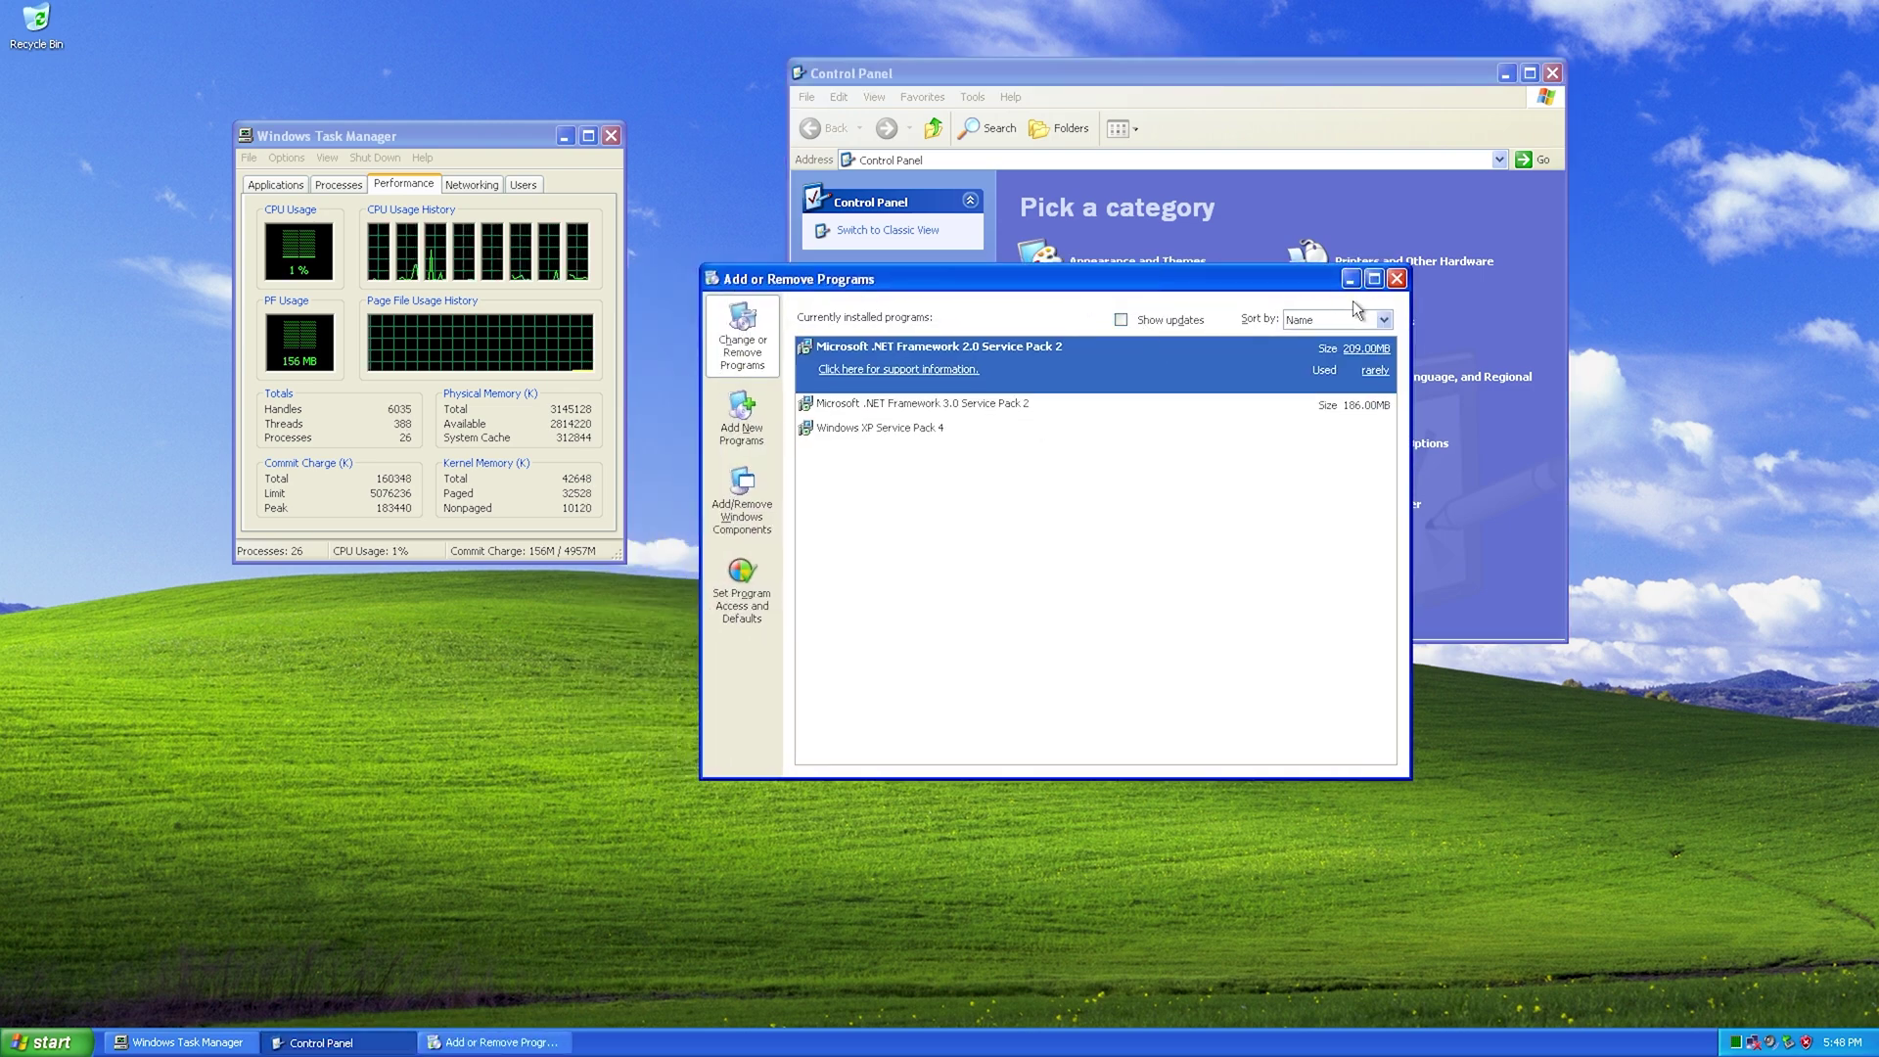
{"action": "left_click", "coordinate": [1398, 279]}
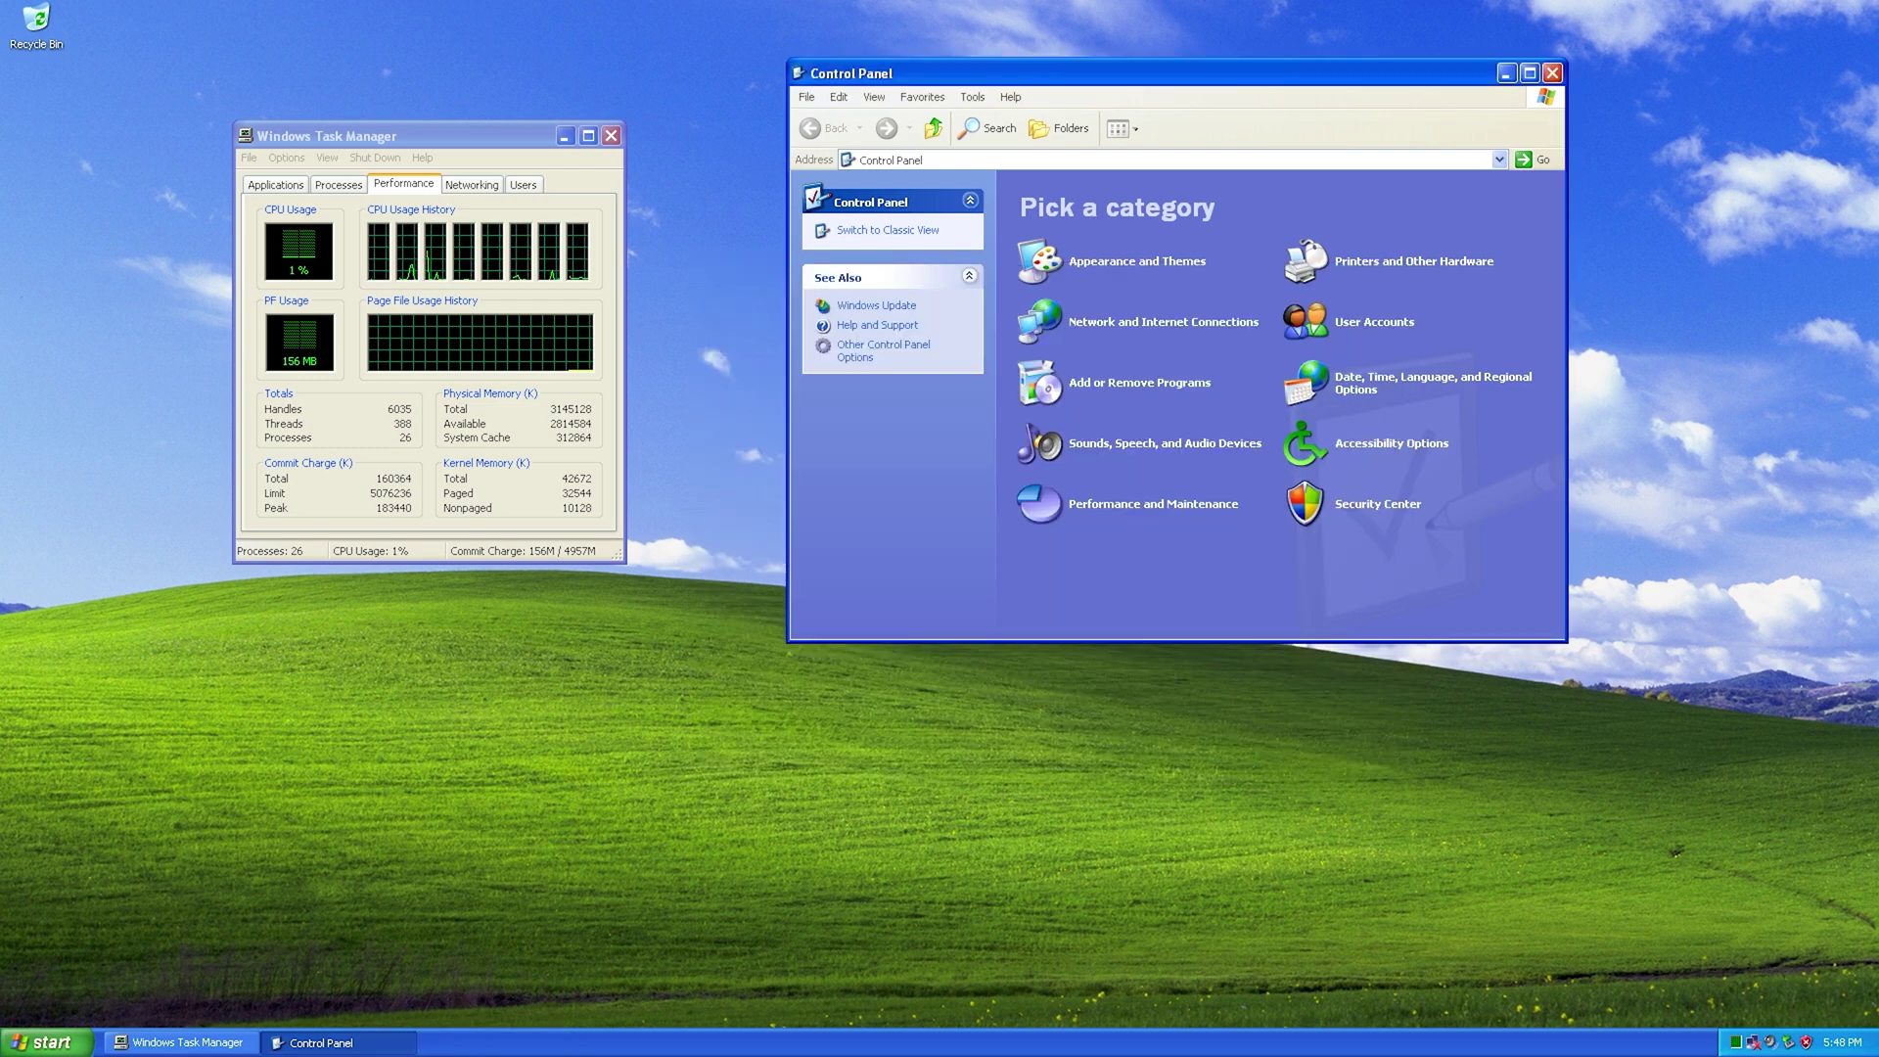
{"action": "left_click", "coordinate": [1552, 72]}
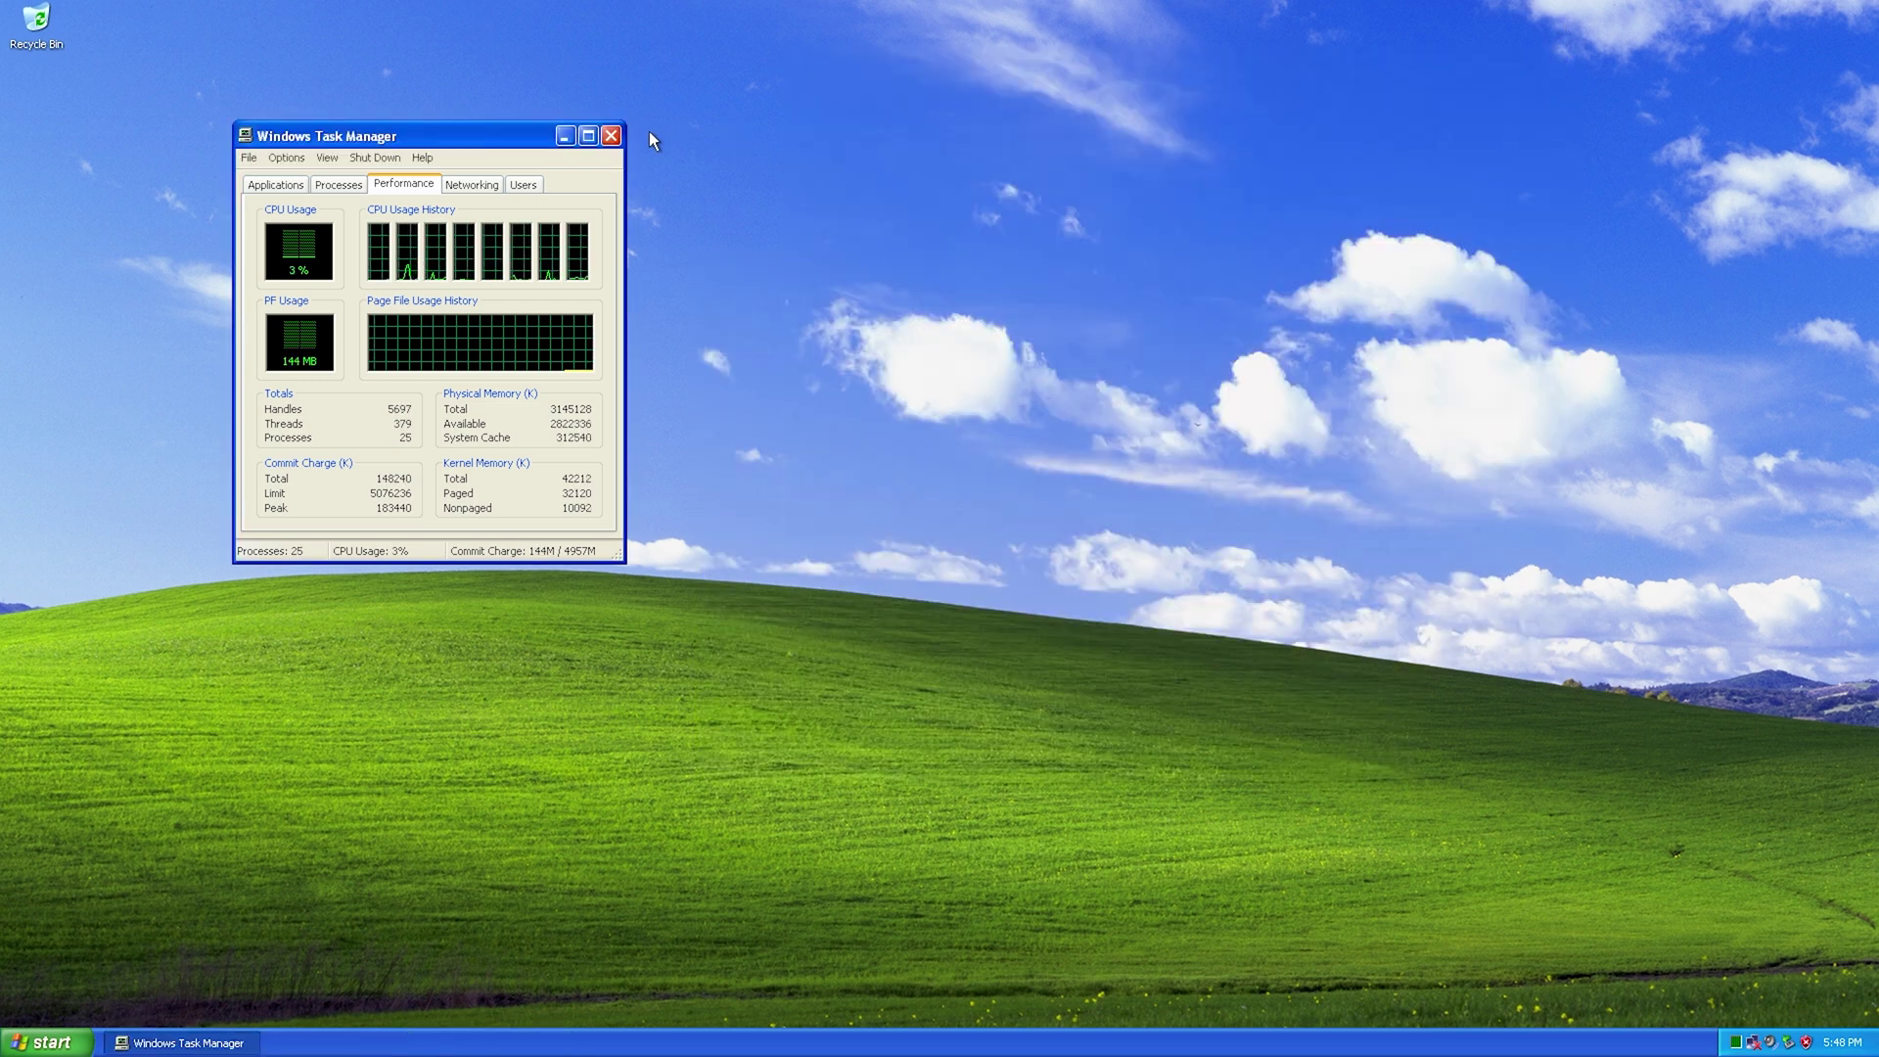
- Restart Task Manager and open Windows Security Center from the system tray icon
{"action": "left_click", "coordinate": [612, 137]}
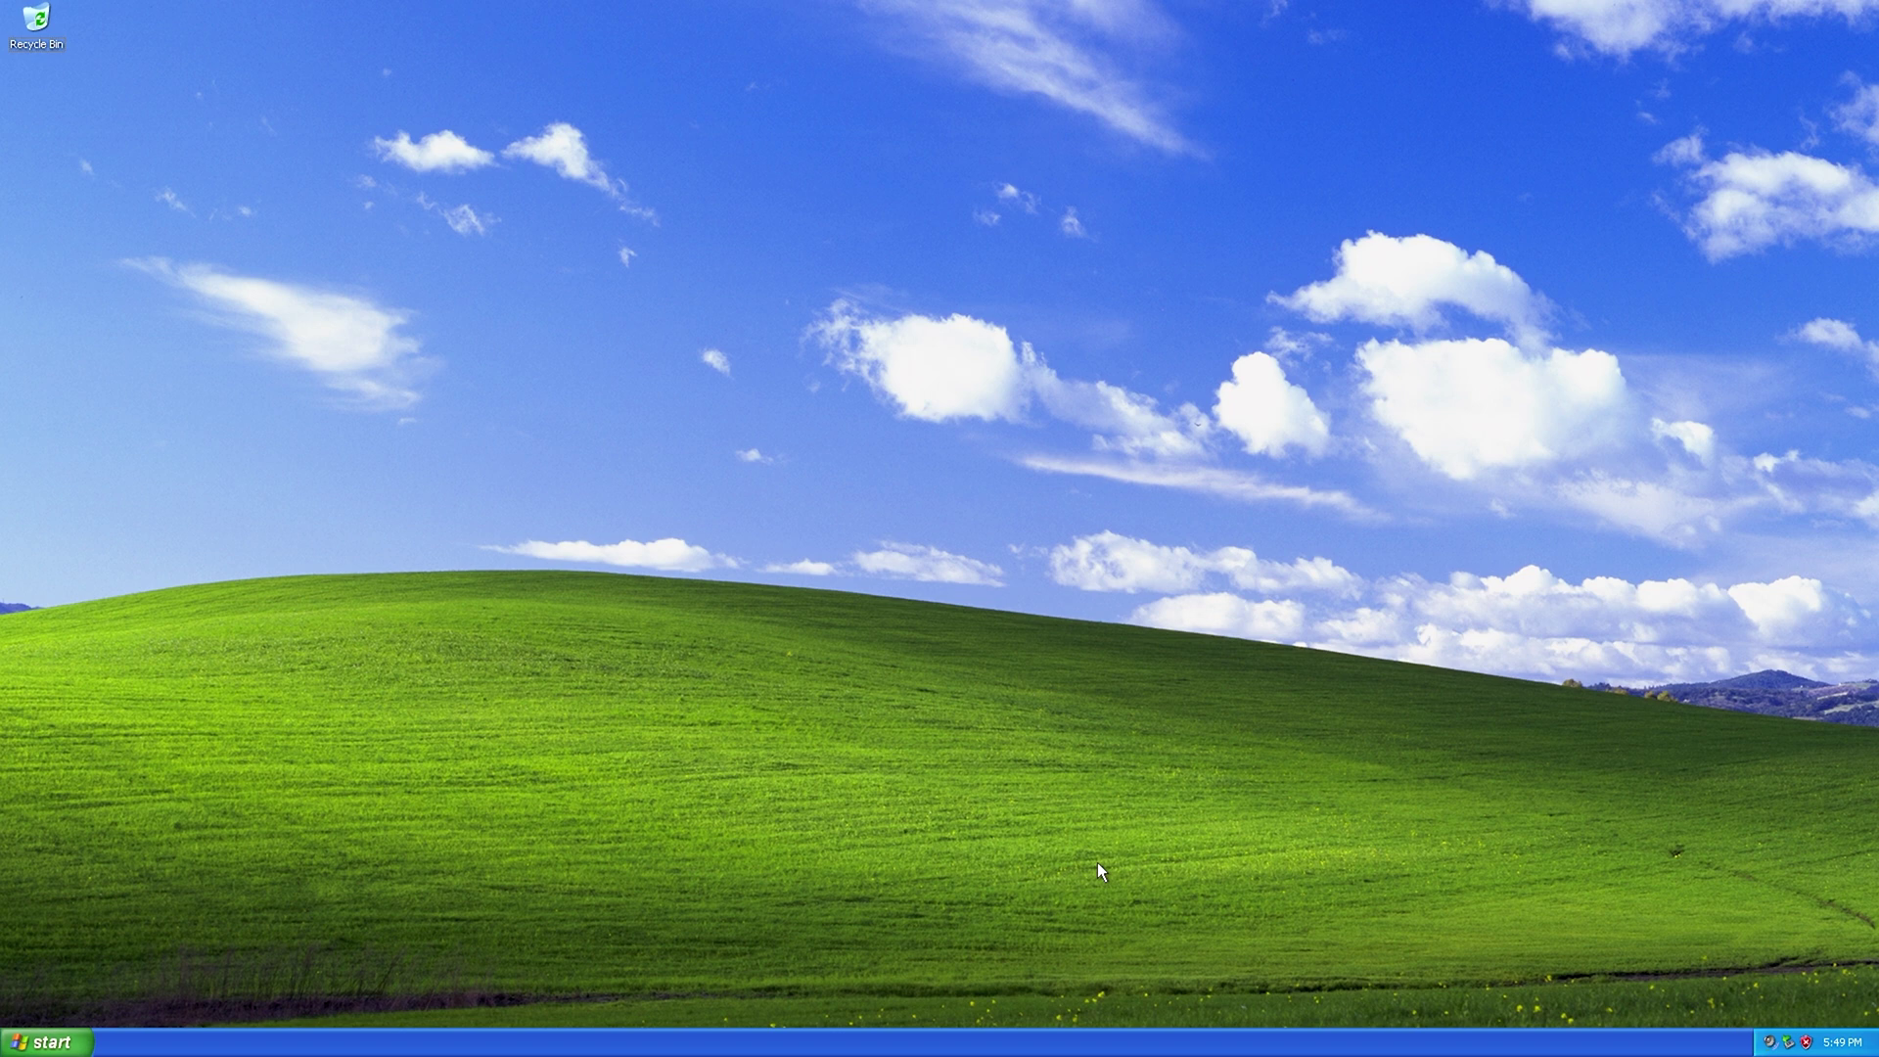
{"action": "right_click", "coordinate": [943, 1042]}
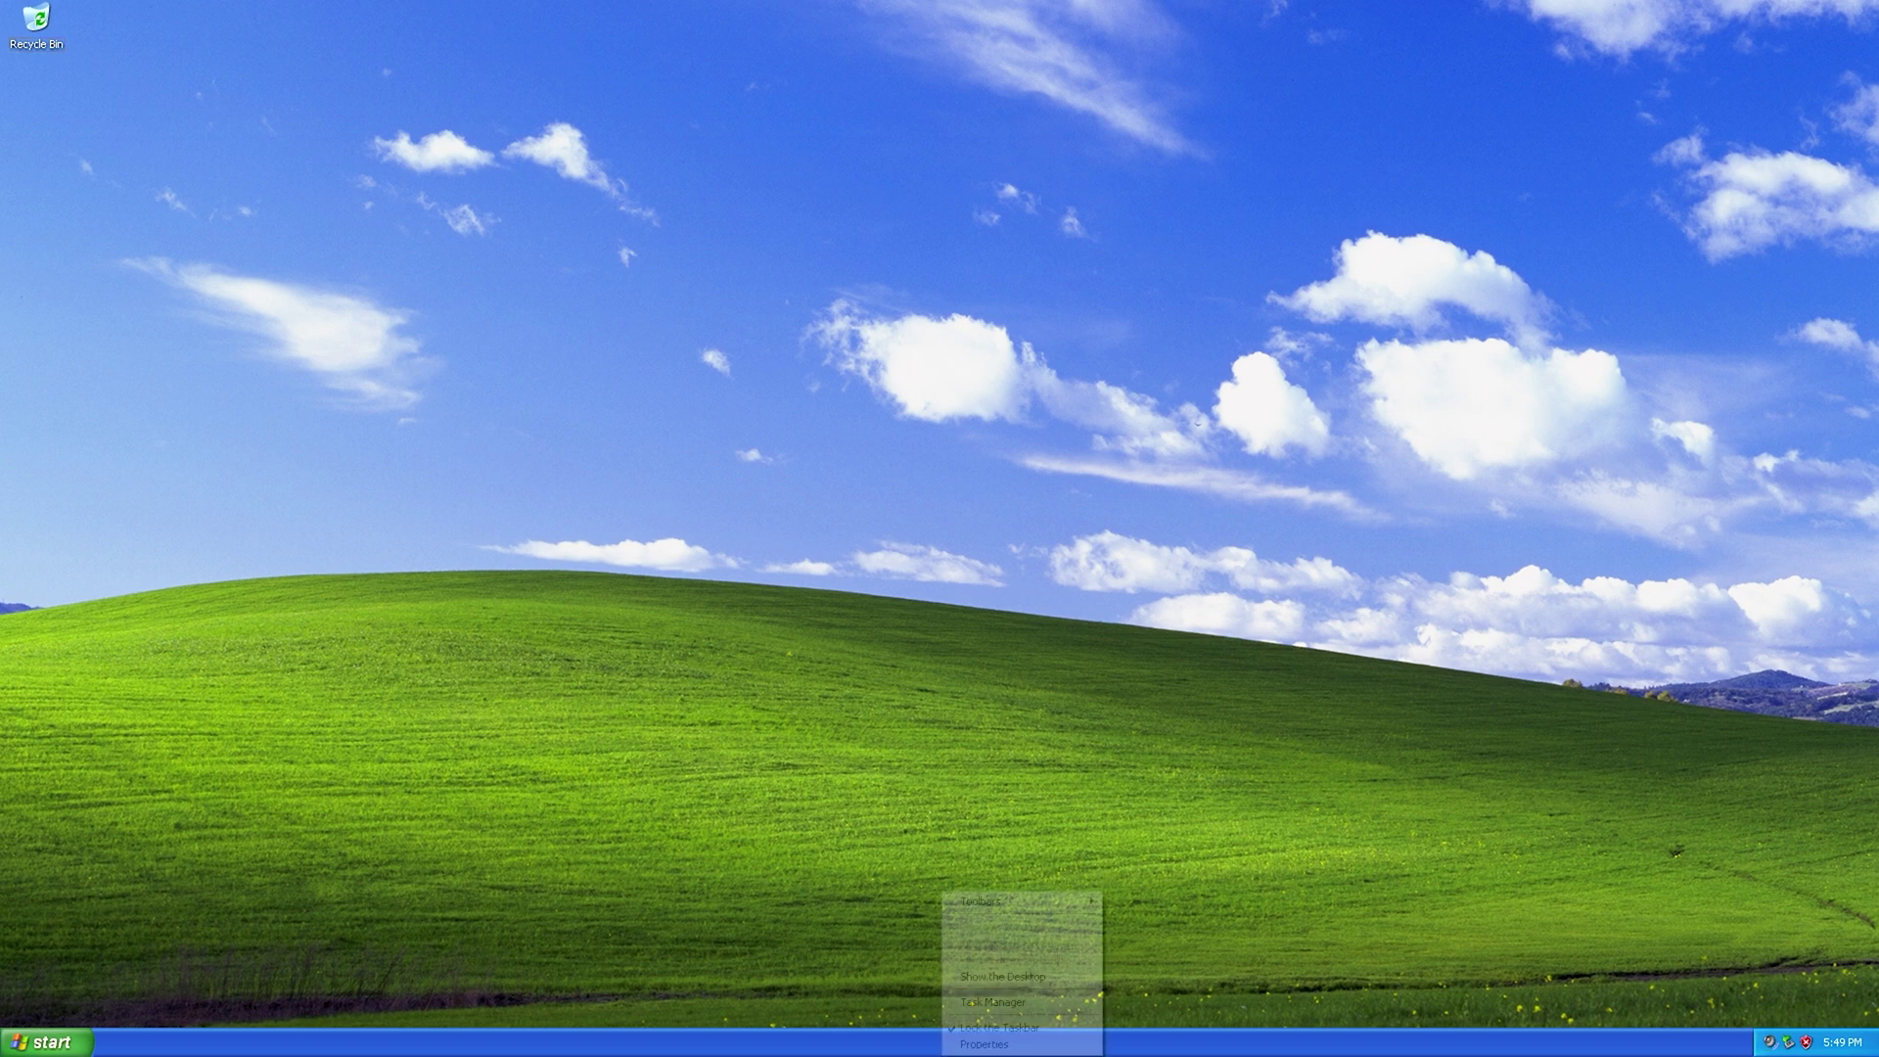
{"action": "left_click", "coordinate": [997, 1006]}
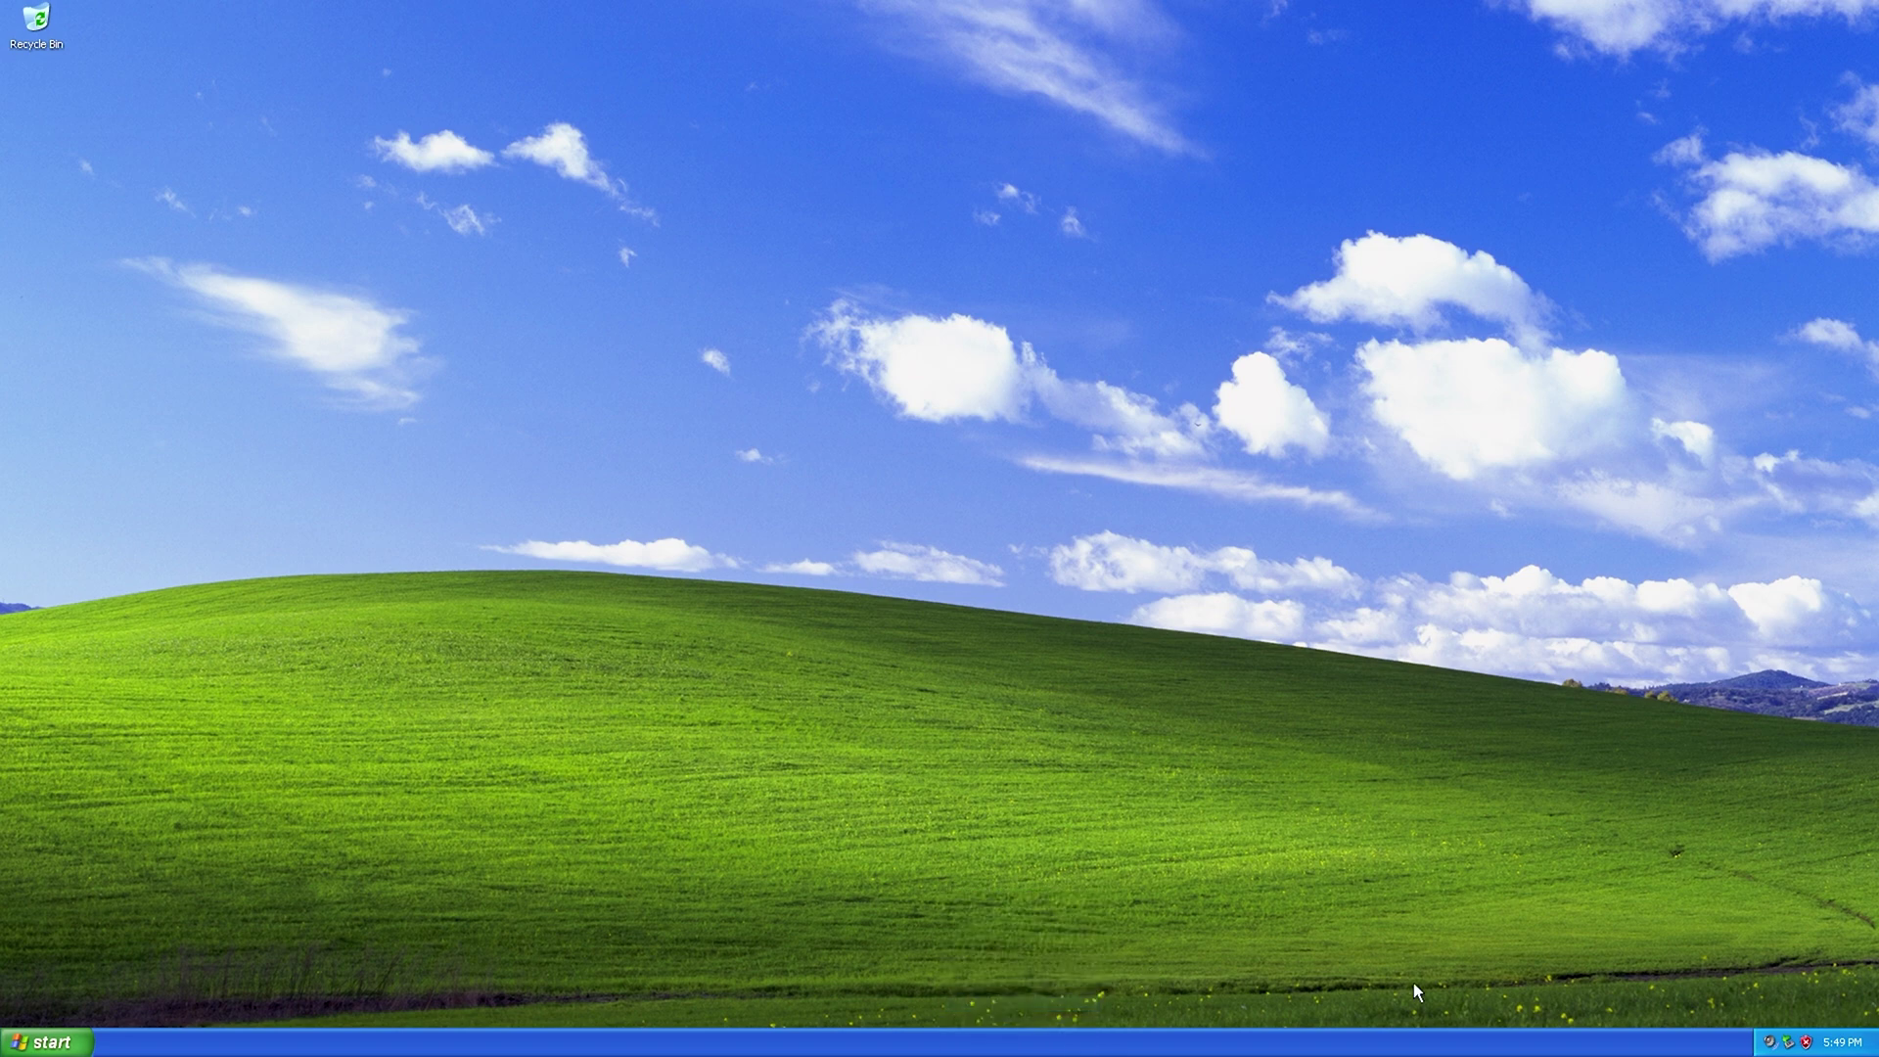
{"action": "double_click", "coordinate": [1806, 1042]}
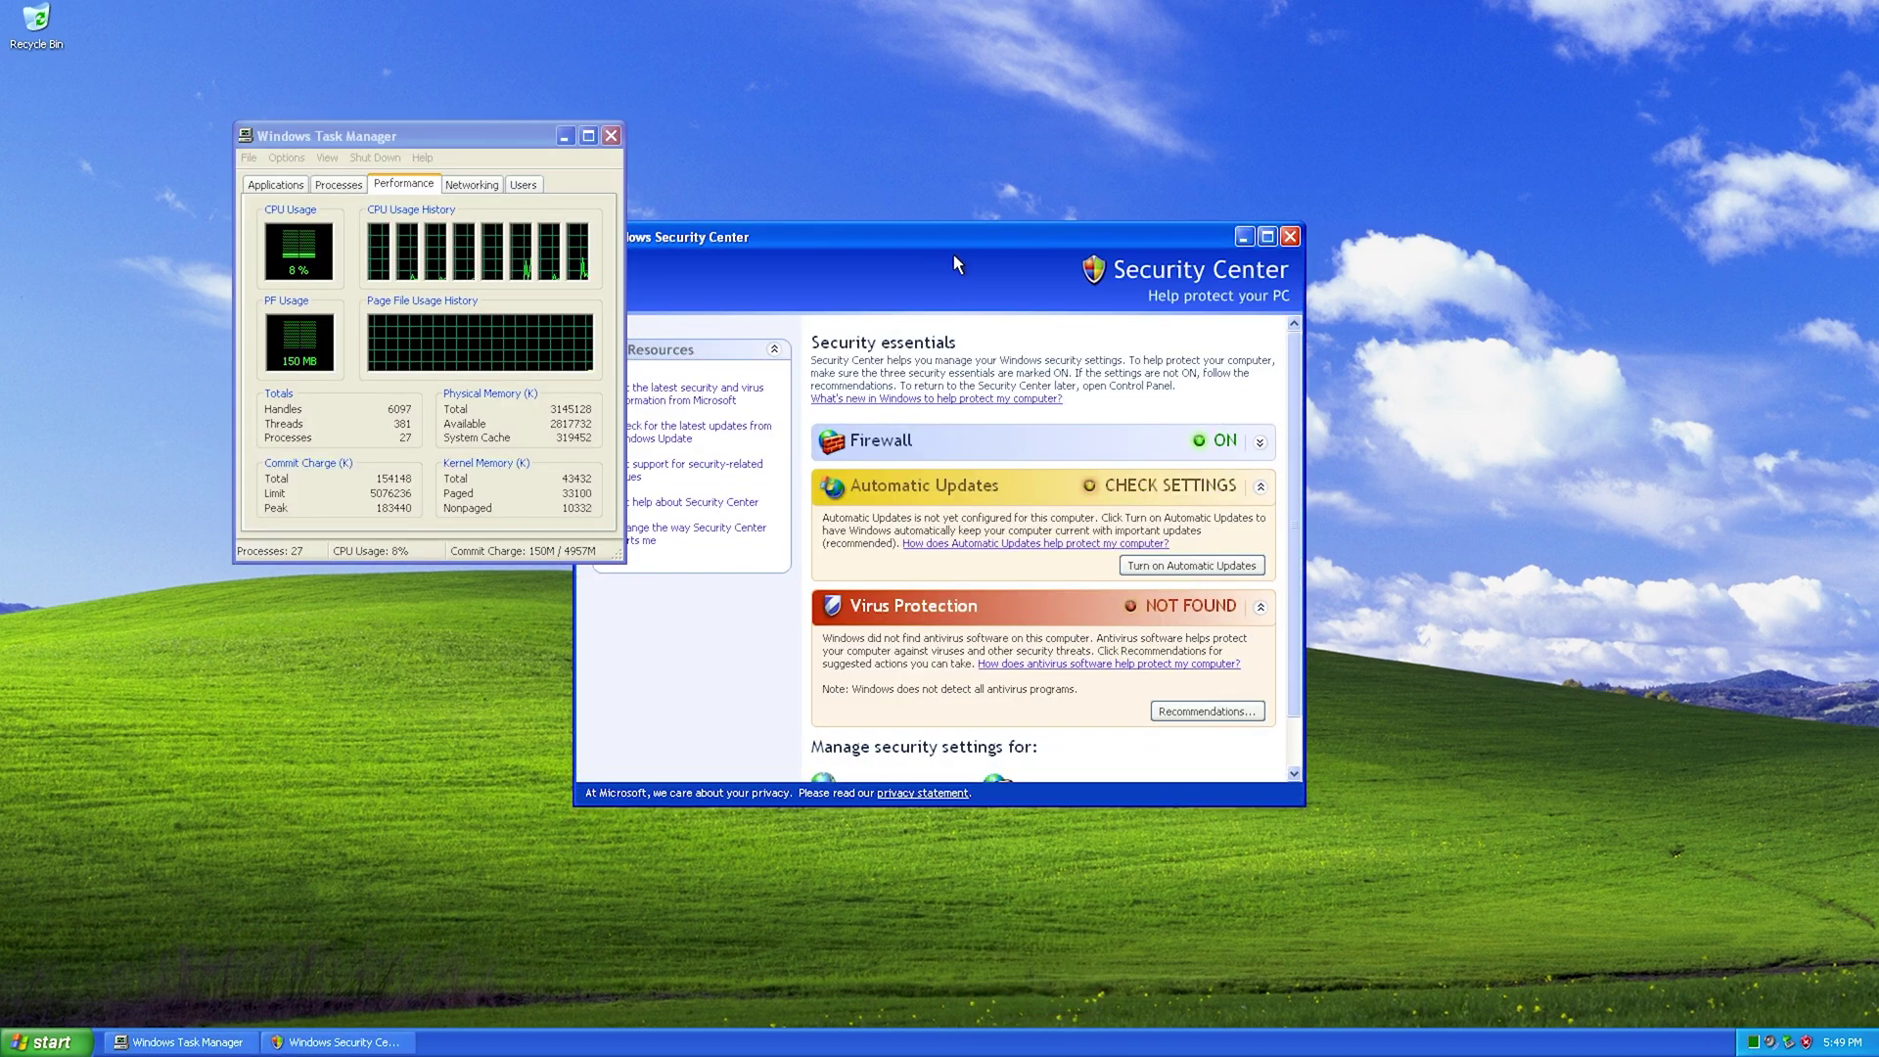
{"action": "left_click_drag", "start_coordinate": [1091, 233], "coordinate": [1261, 193]}
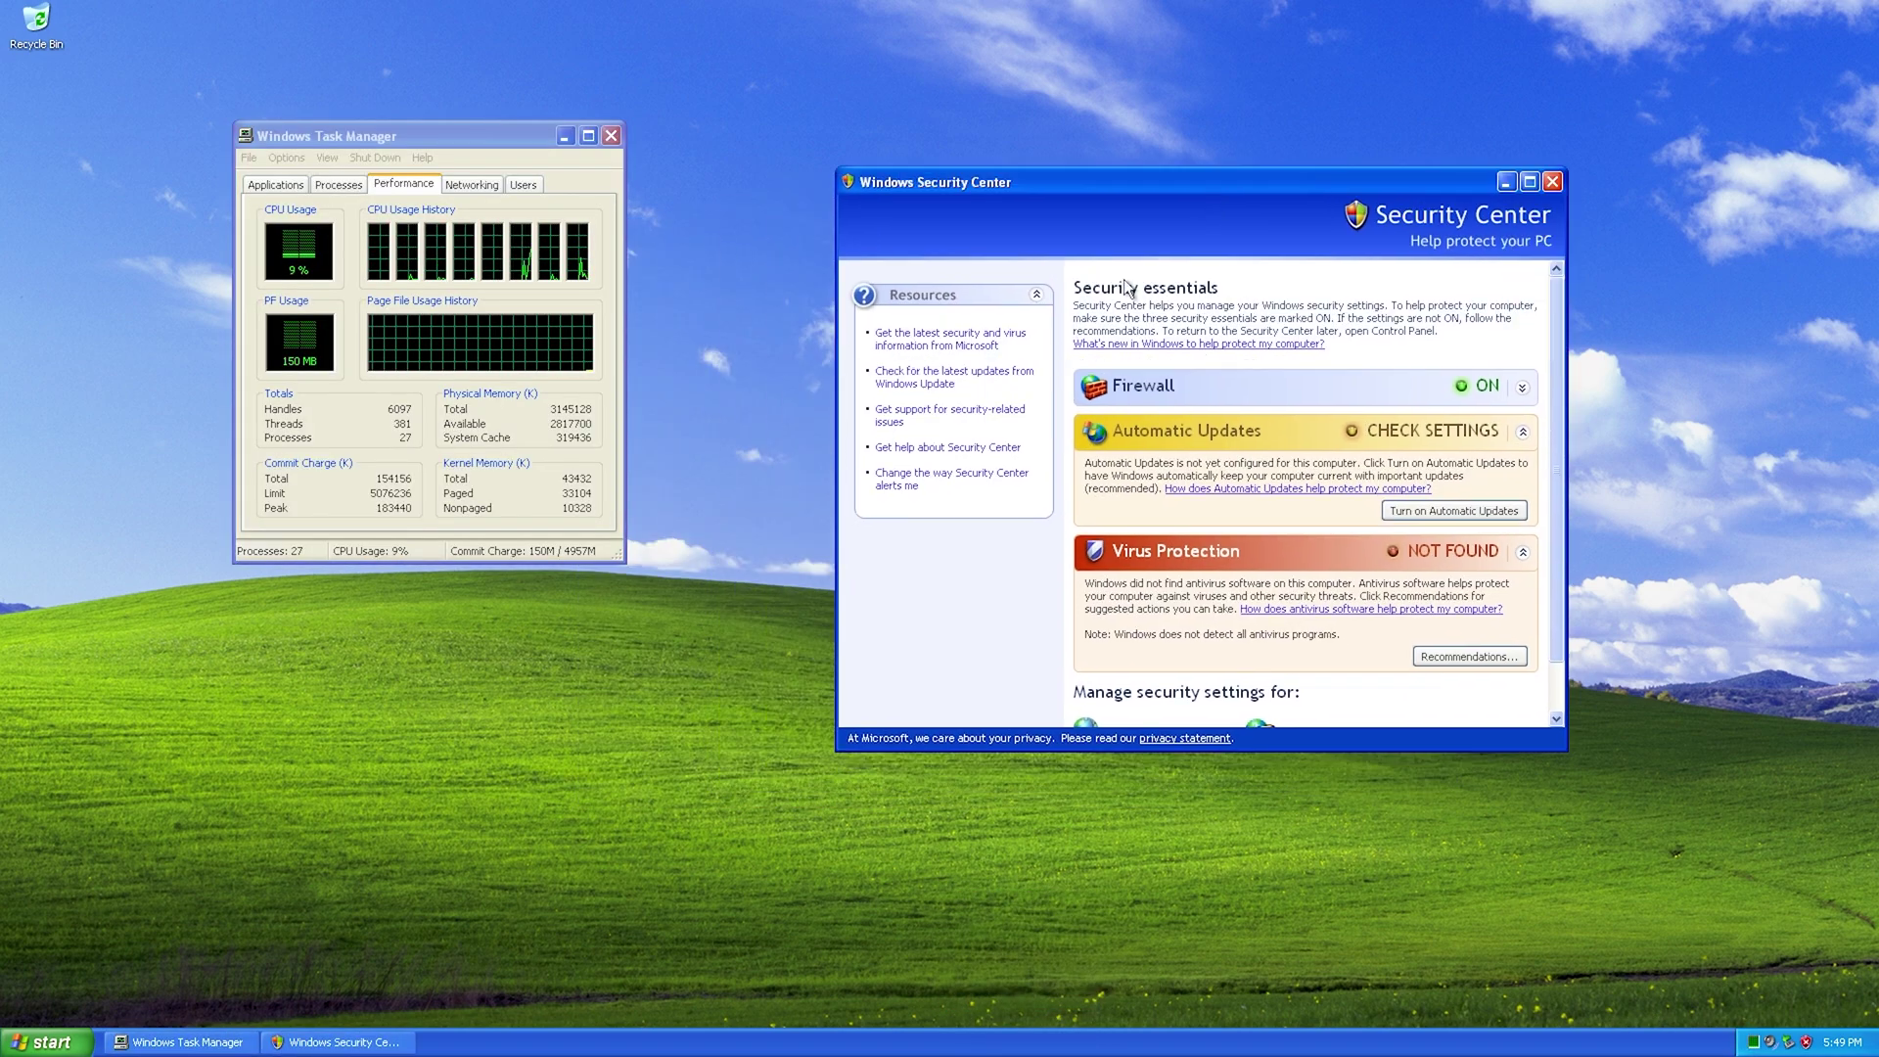
- Disable Security Center alerts for virus protection, automatic updates and firewall, then close Security Center
{"action": "left_click", "coordinate": [1006, 478]}
{"action": "left_click", "coordinate": [915, 529]}
{"action": "left_click", "coordinate": [902, 480]}
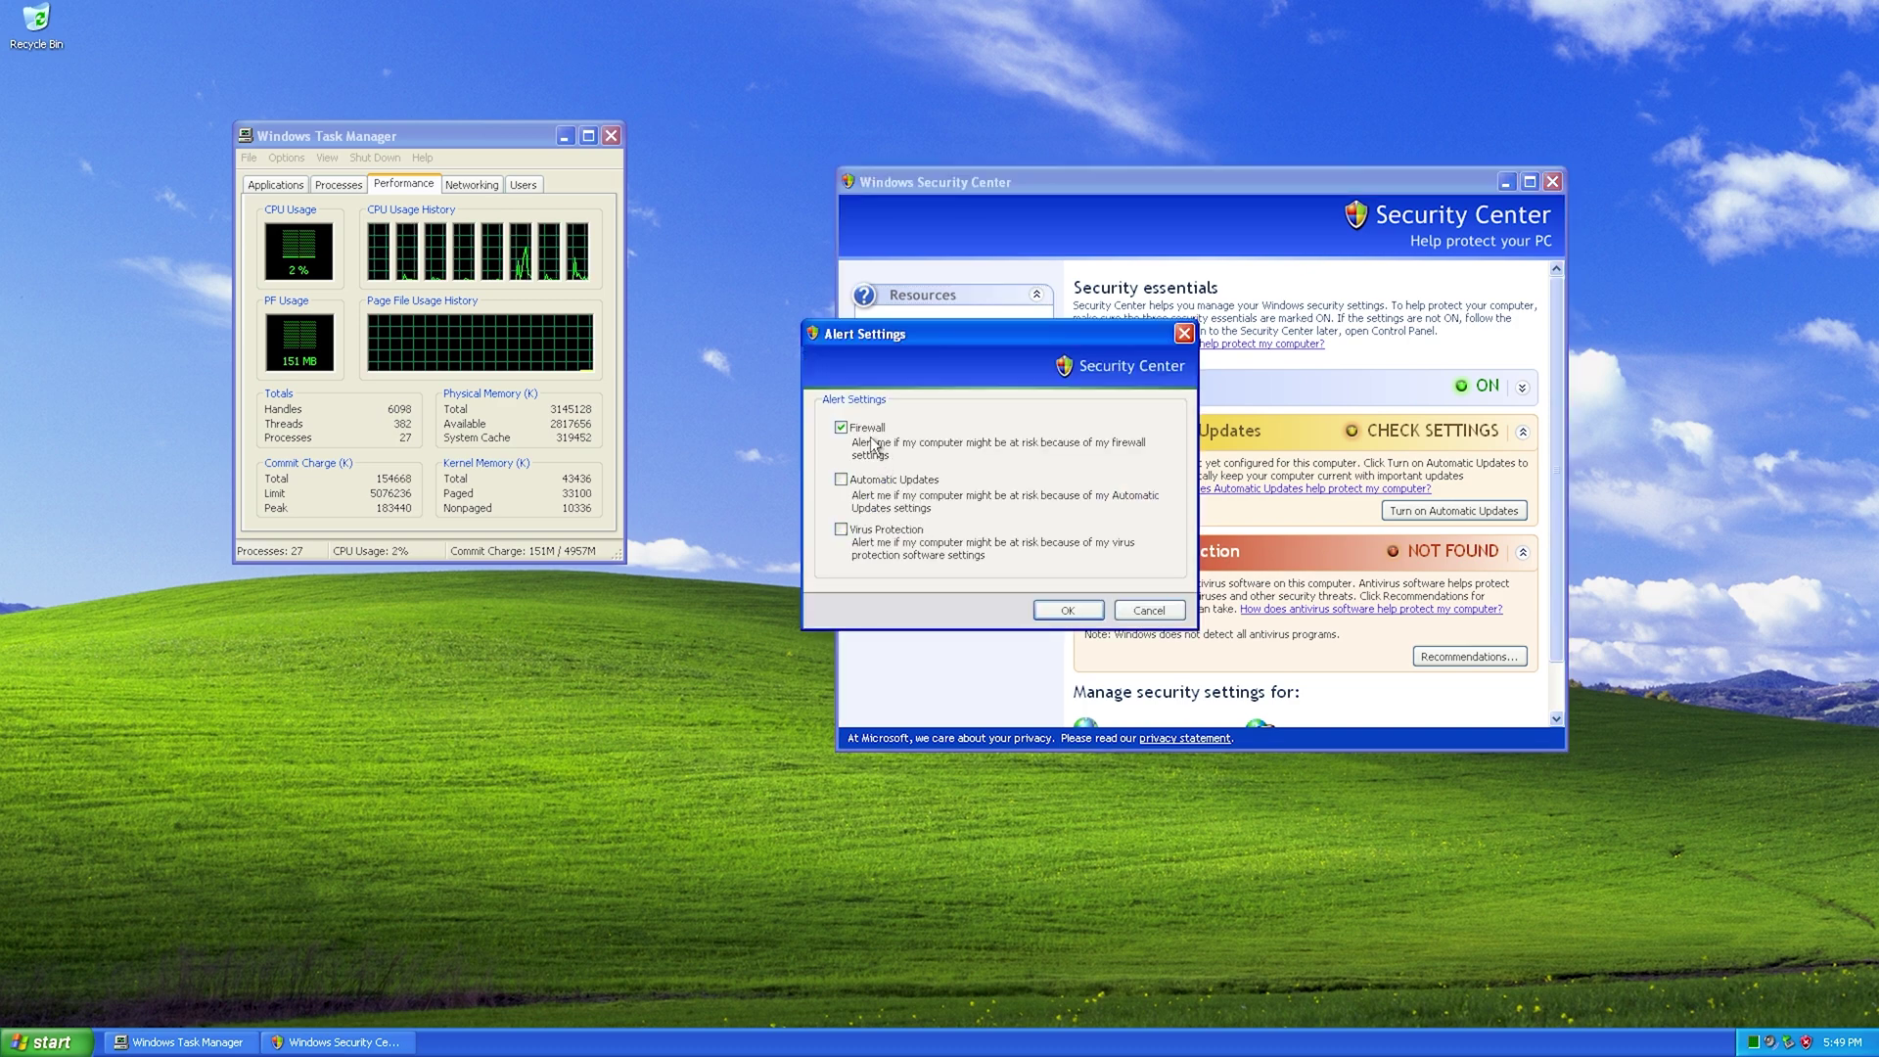
{"action": "left_click", "coordinate": [866, 428]}
{"action": "left_click", "coordinate": [1064, 607]}
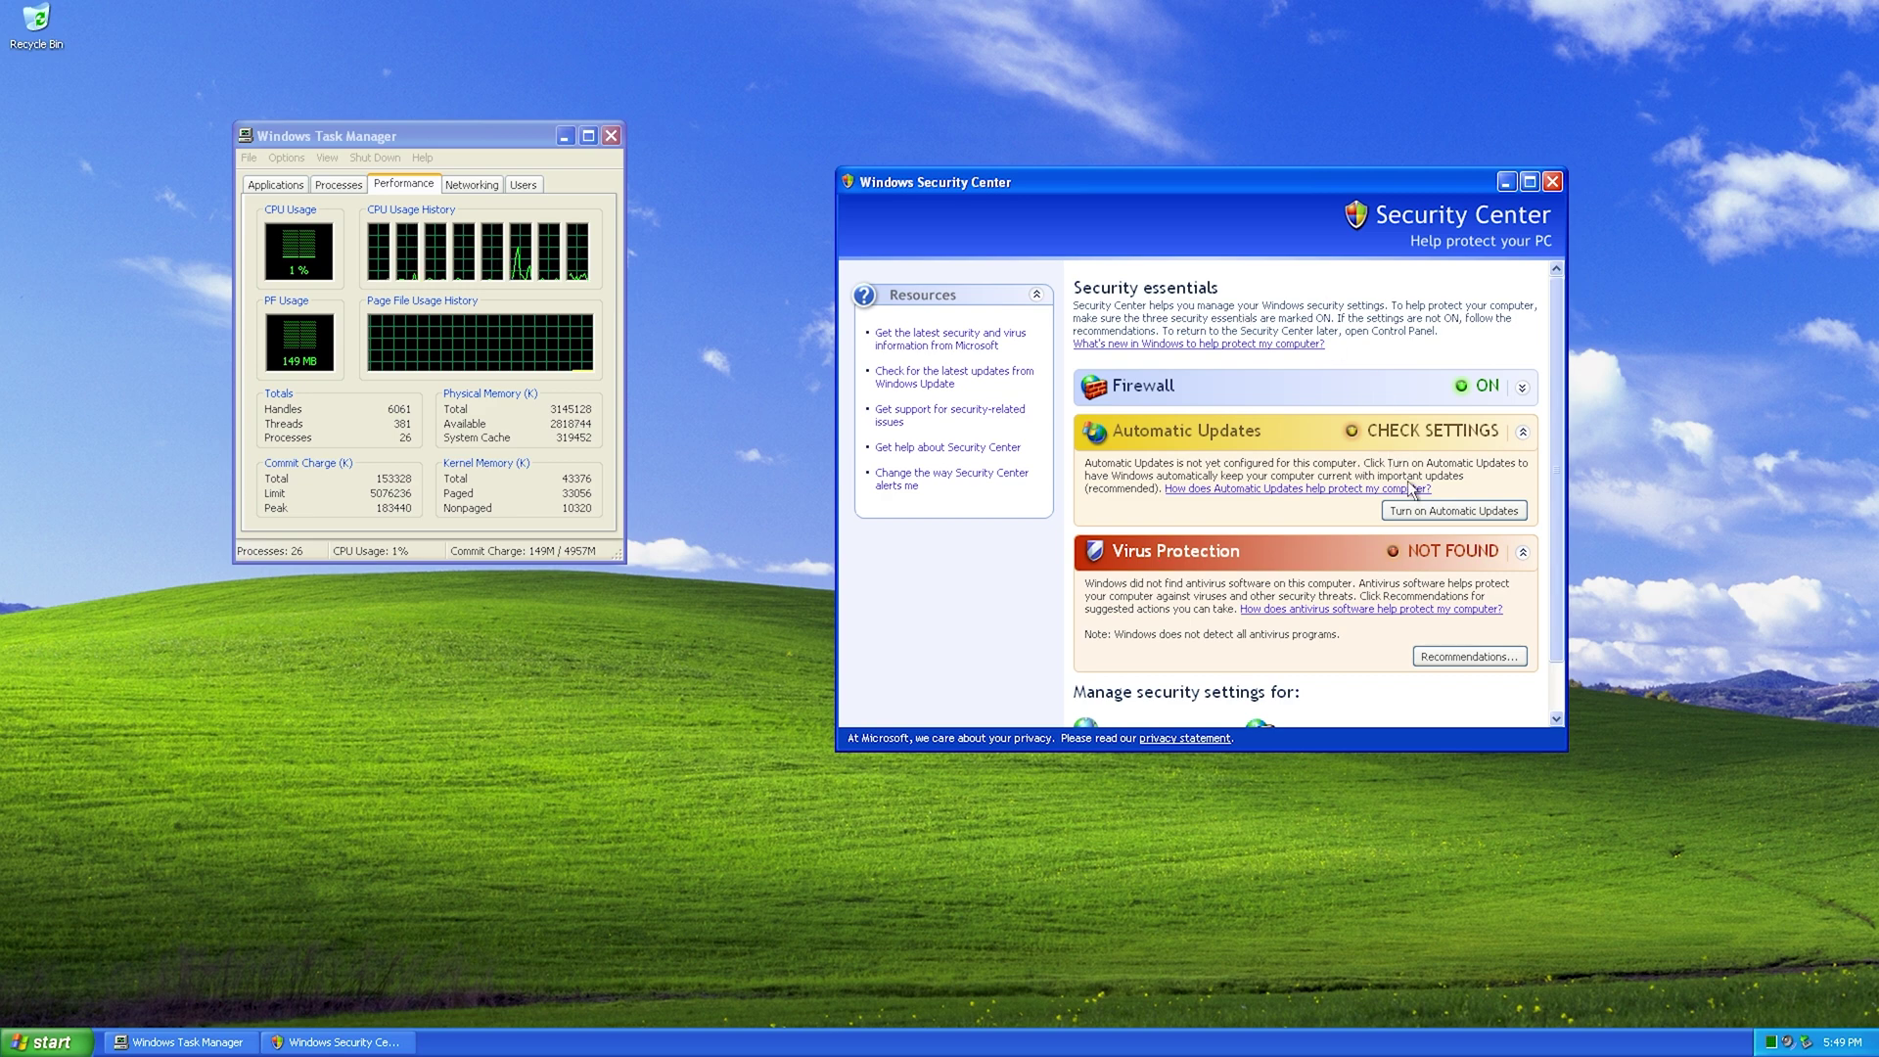
{"action": "left_click", "coordinate": [1551, 182]}
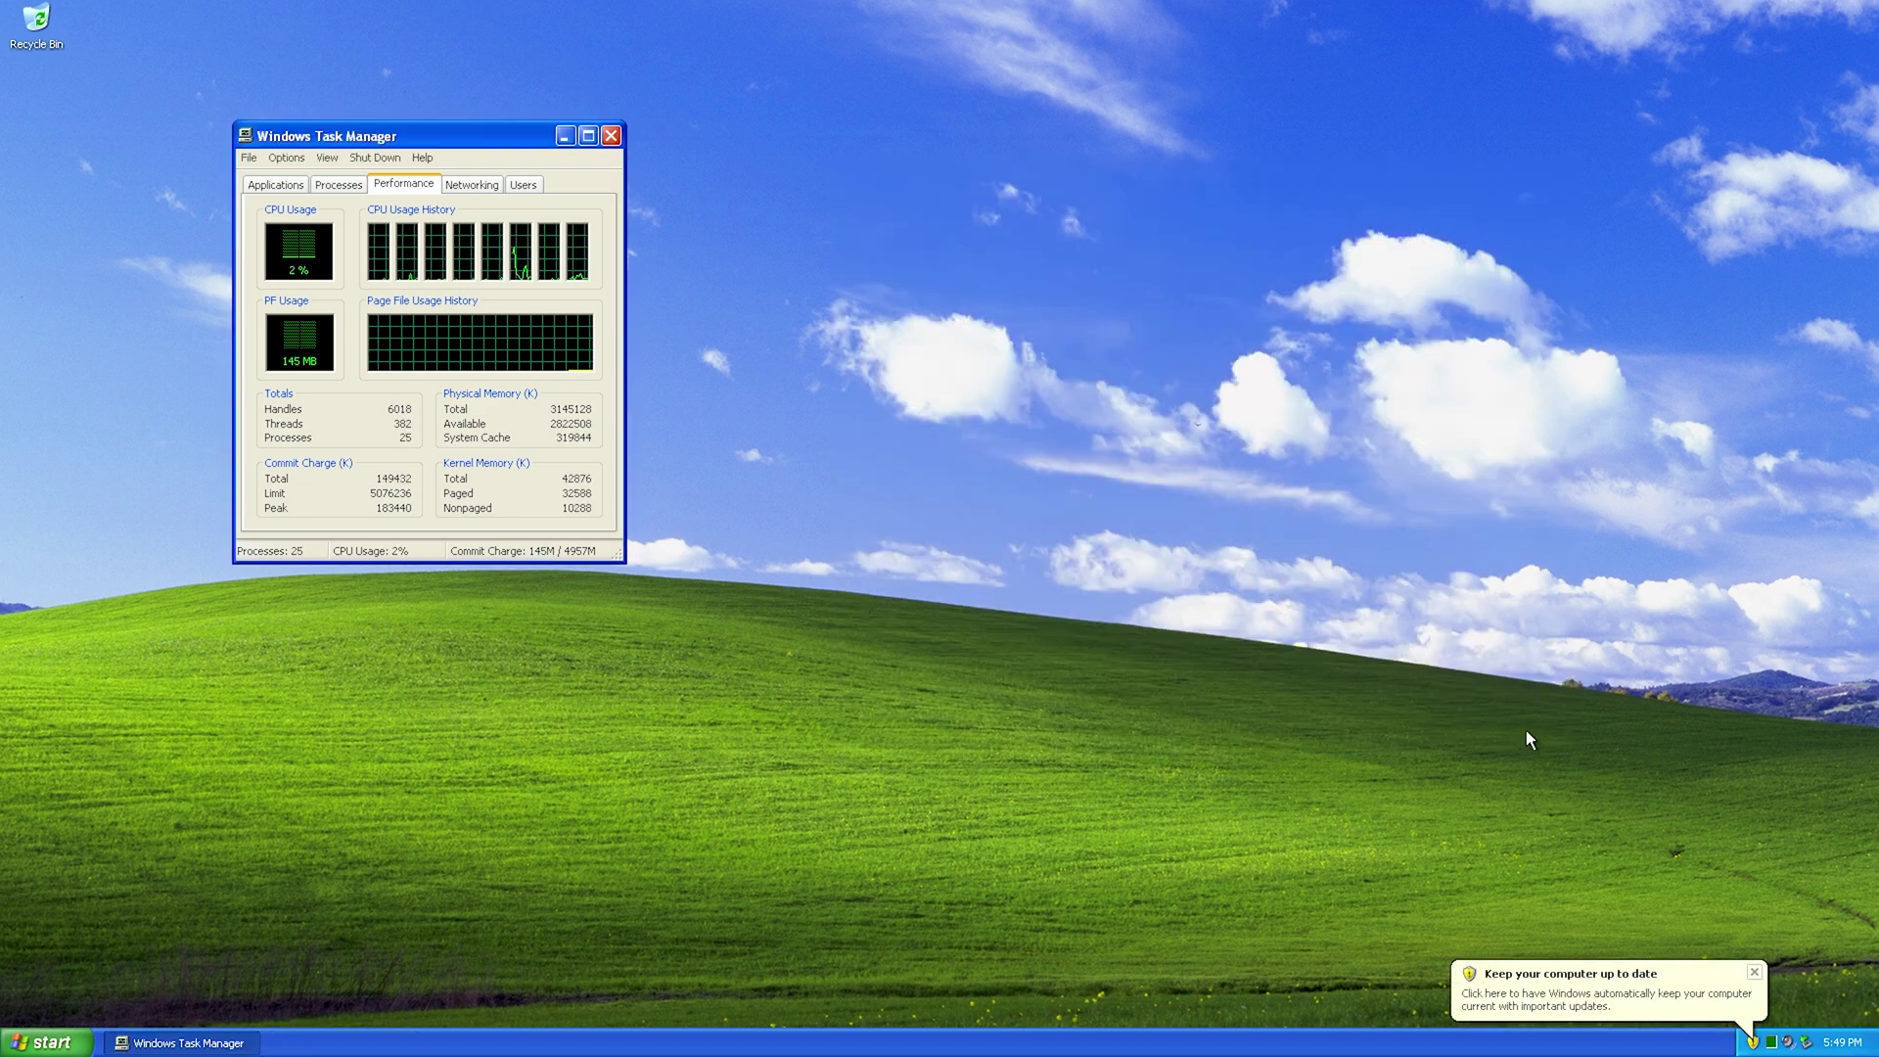
- Turn off Automatic Updates and close Task Manager
{"action": "left_click", "coordinate": [1548, 996]}
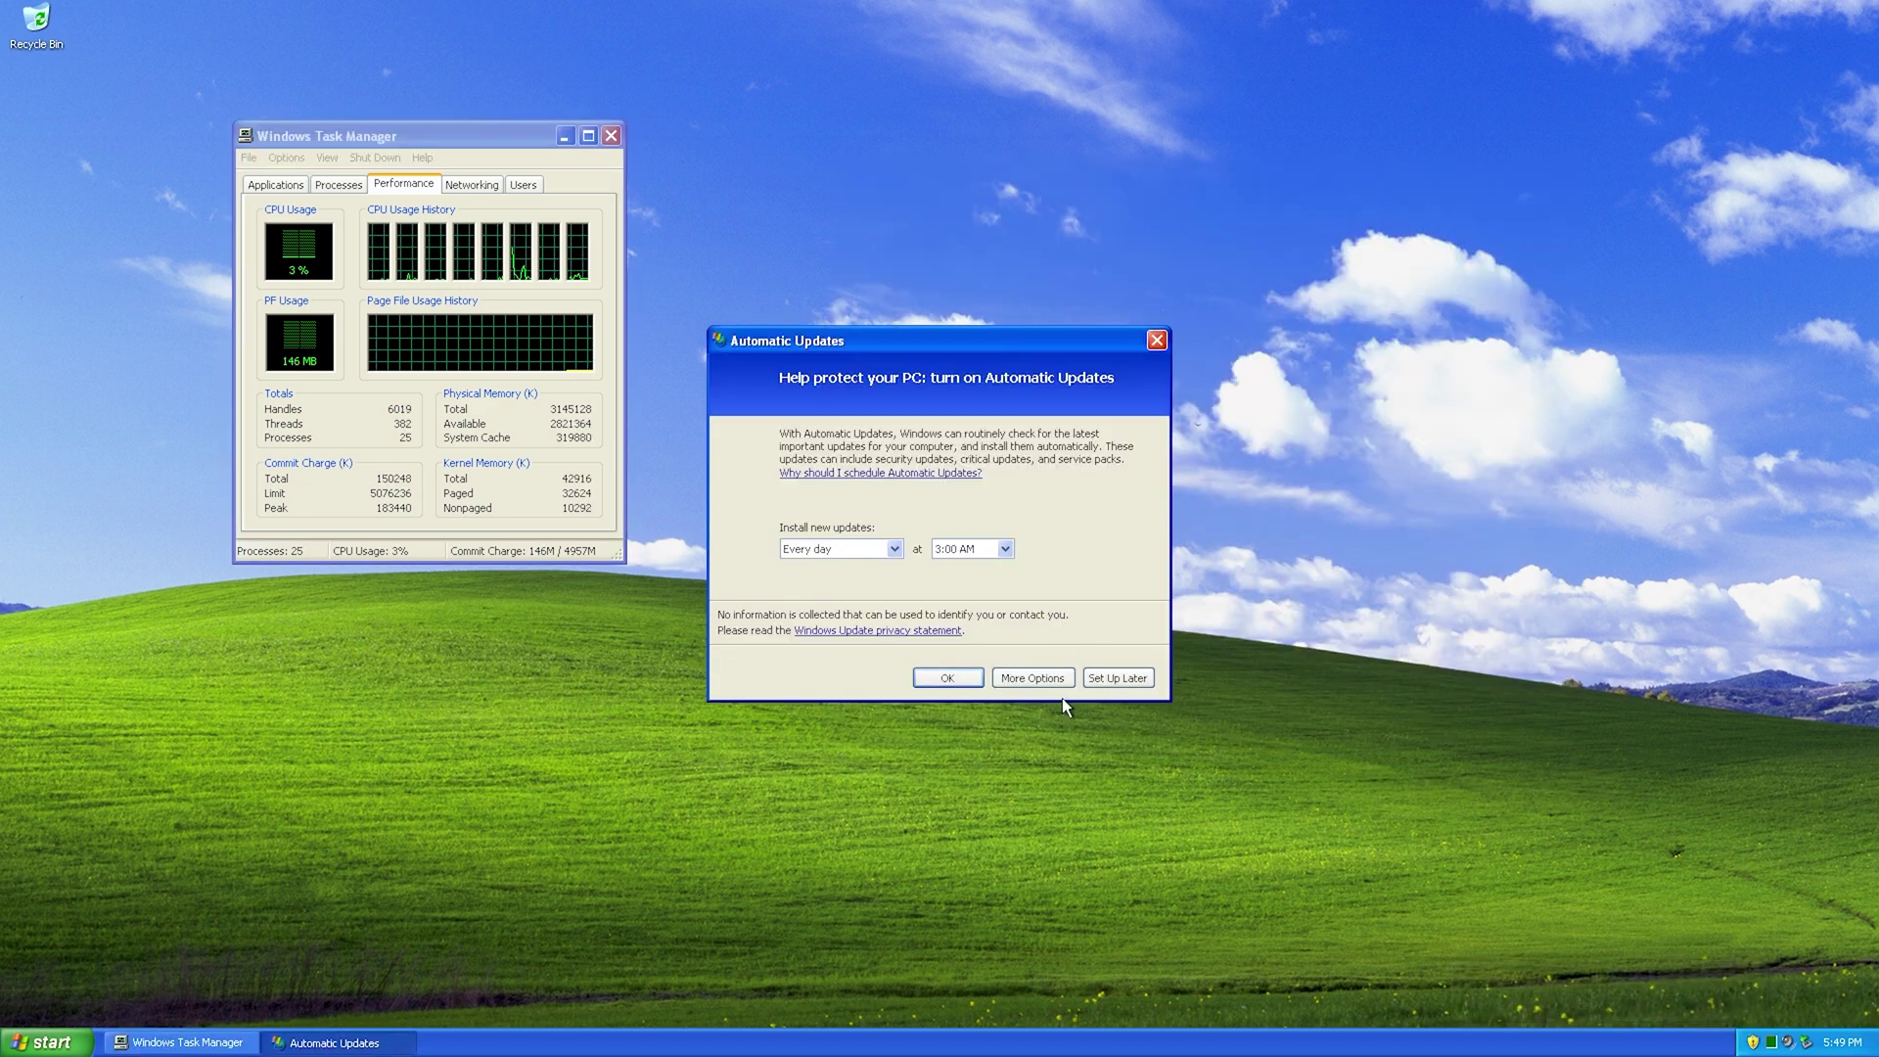
{"action": "left_click", "coordinate": [1038, 677]}
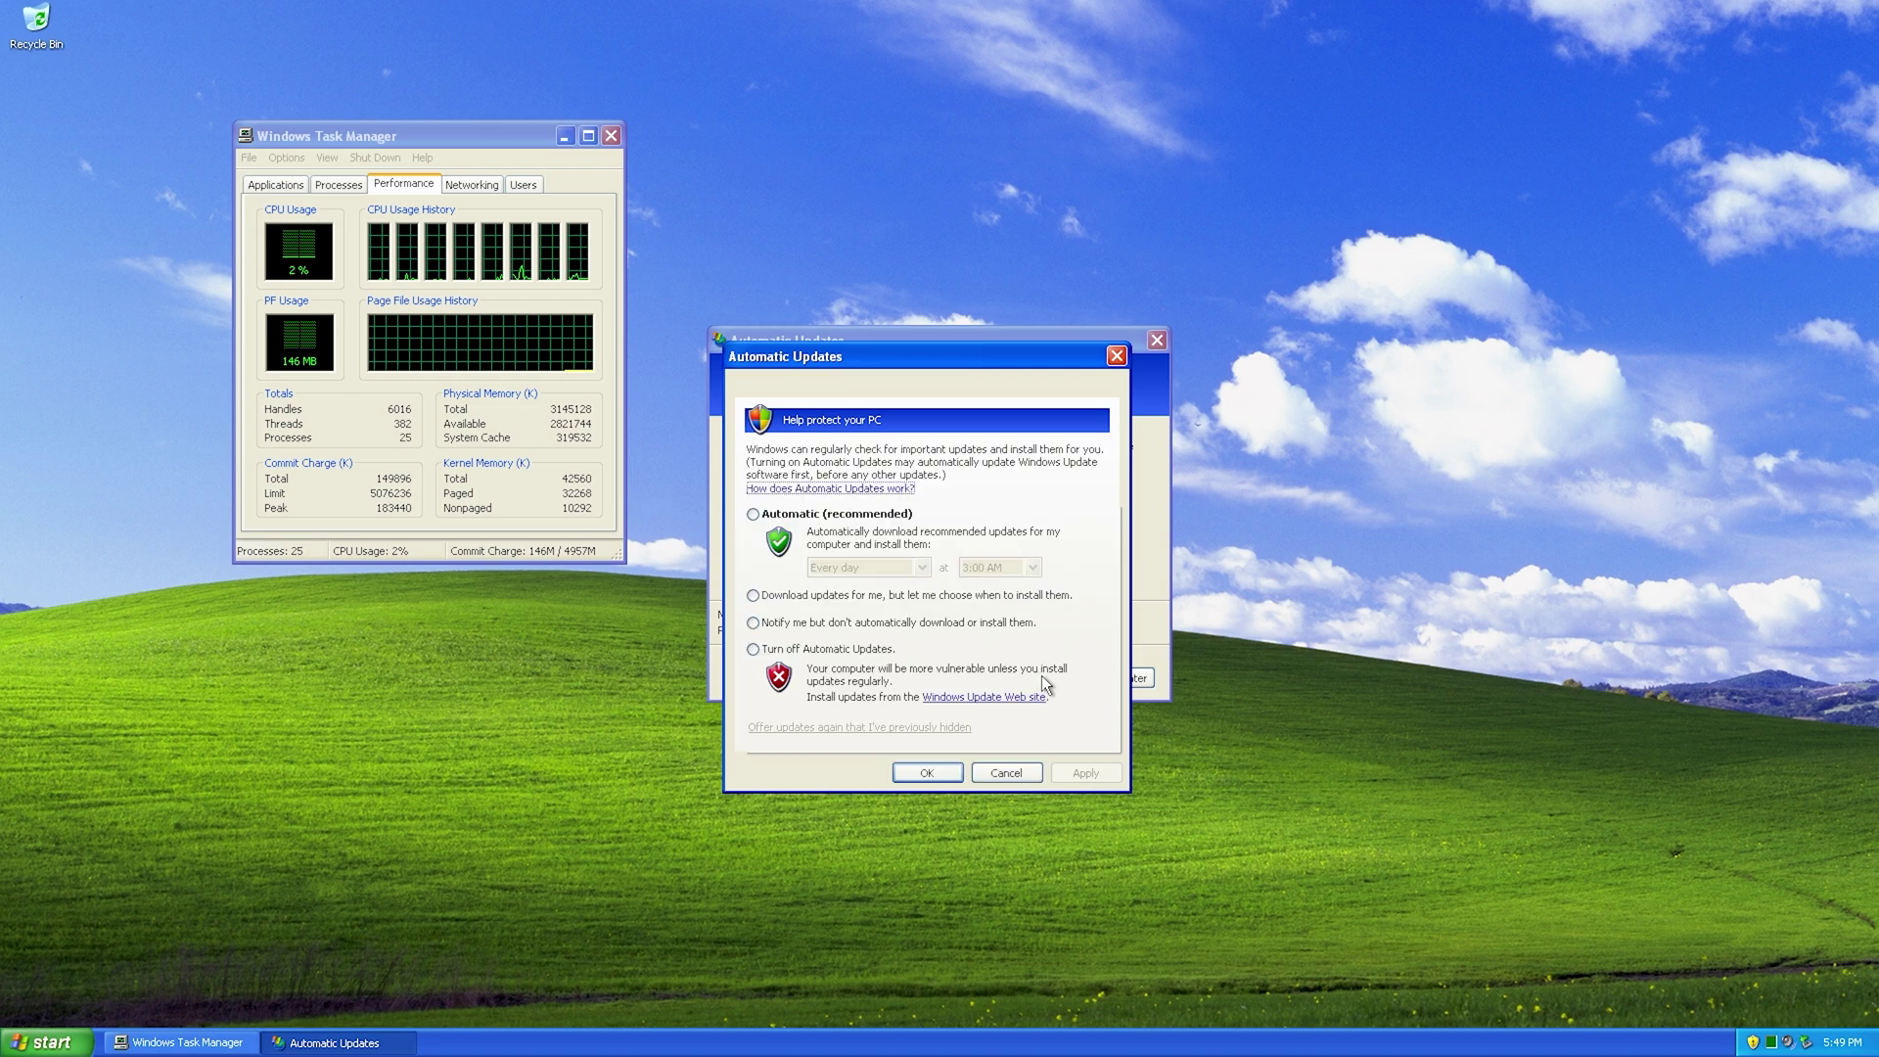
{"action": "left_click", "coordinate": [883, 651]}
{"action": "left_click", "coordinate": [929, 772]}
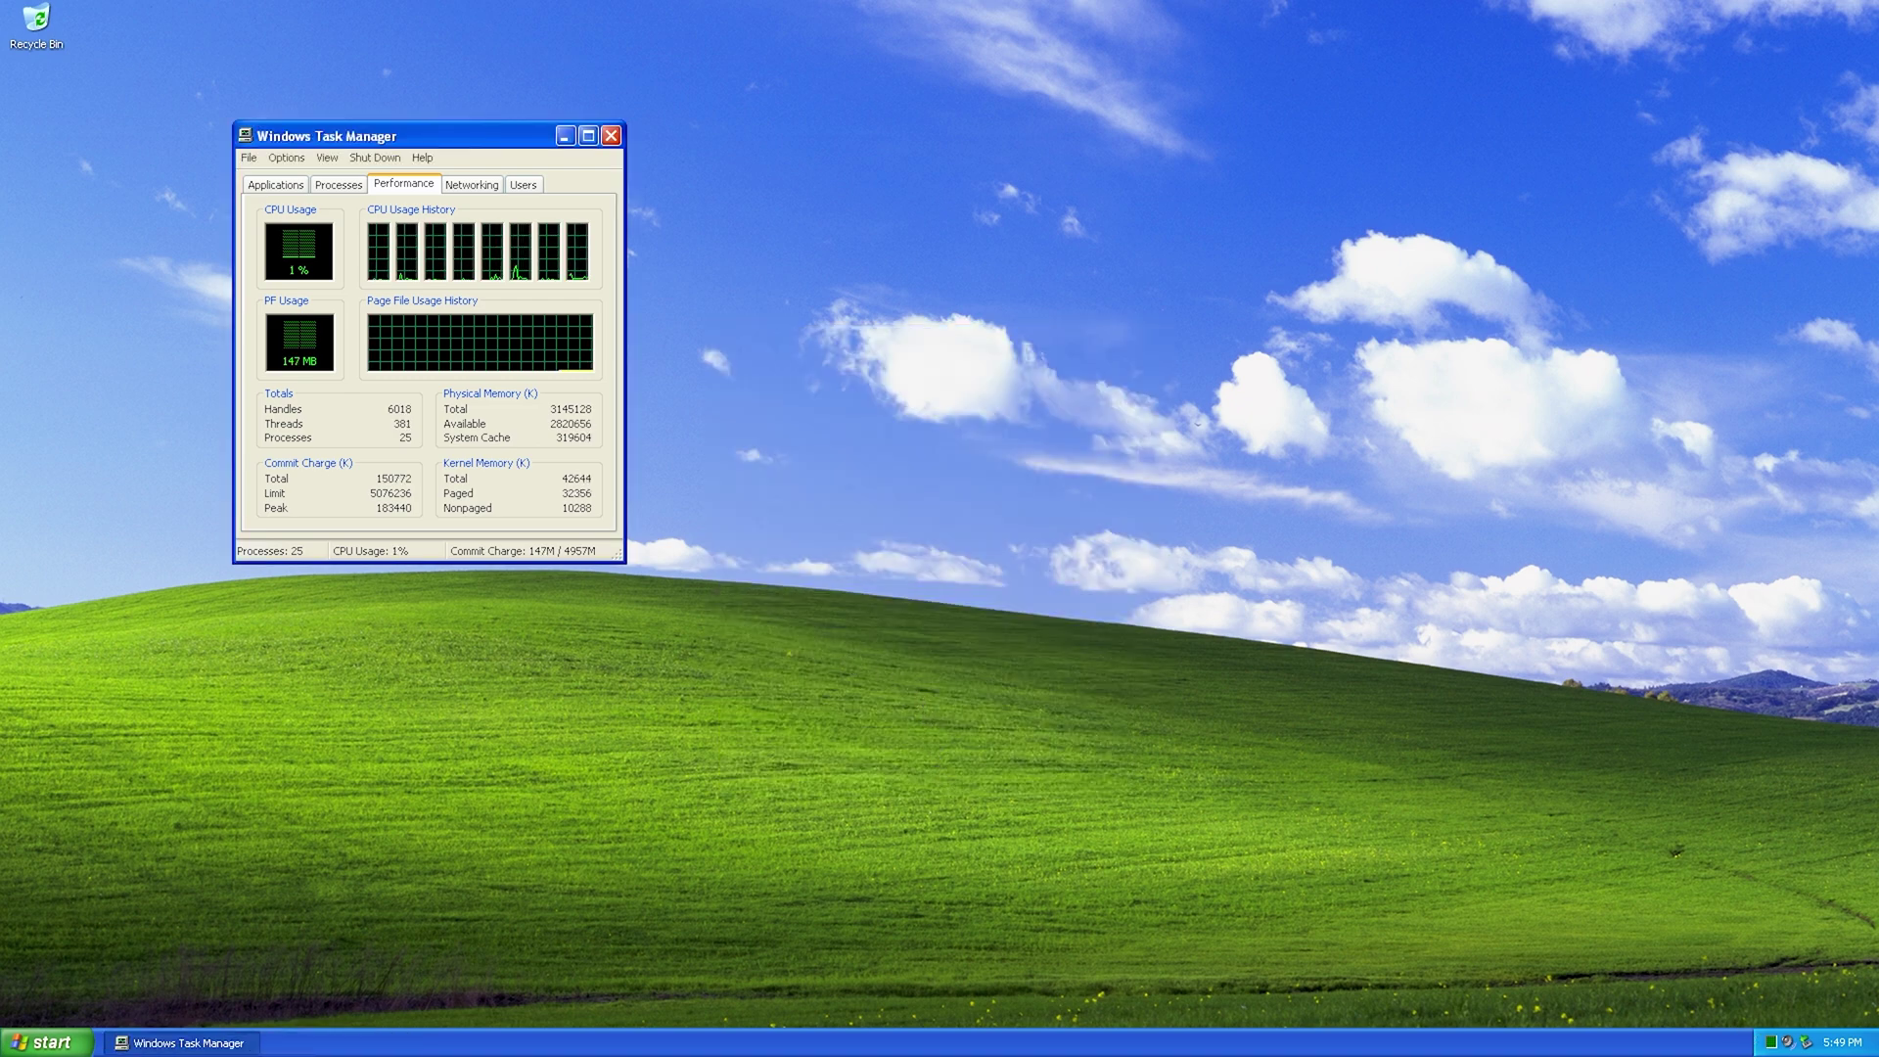
{"action": "left_click", "coordinate": [610, 135]}
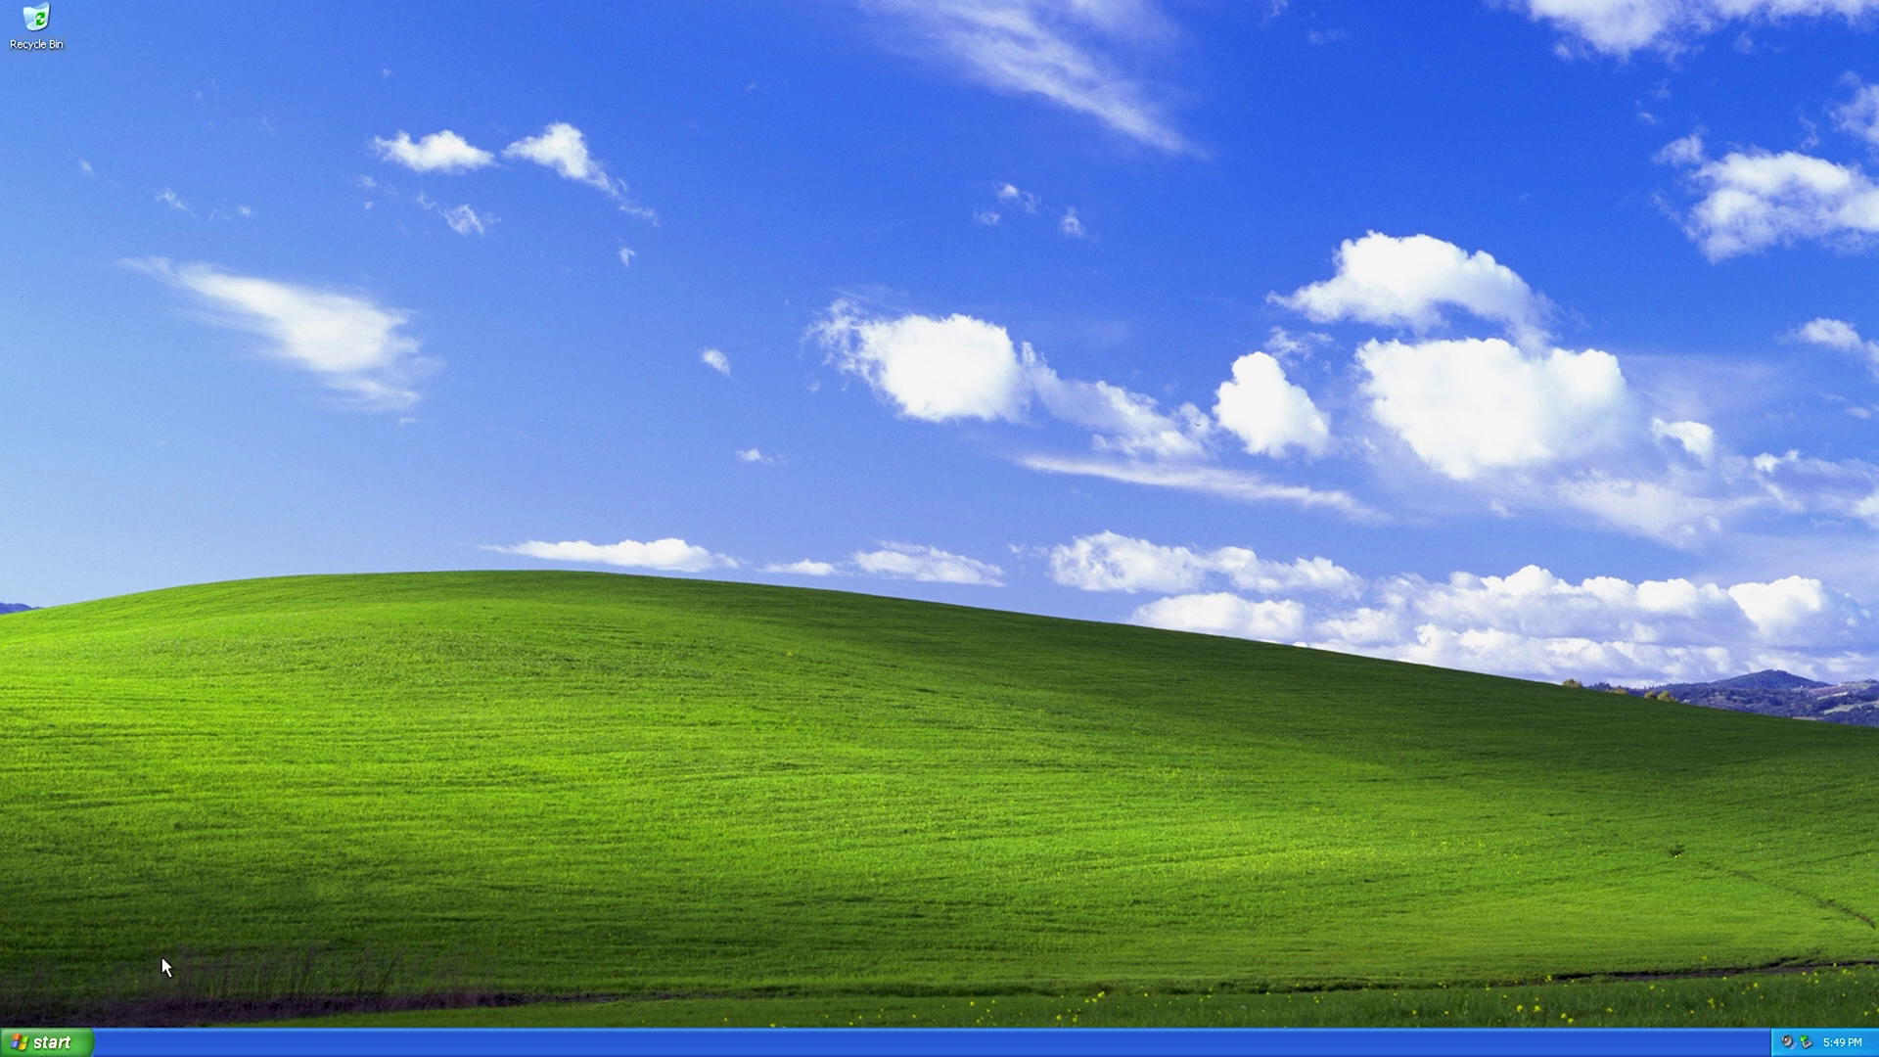
{"action": "left_click", "coordinate": [44, 1043]}
{"action": "left_click", "coordinate": [284, 745]}
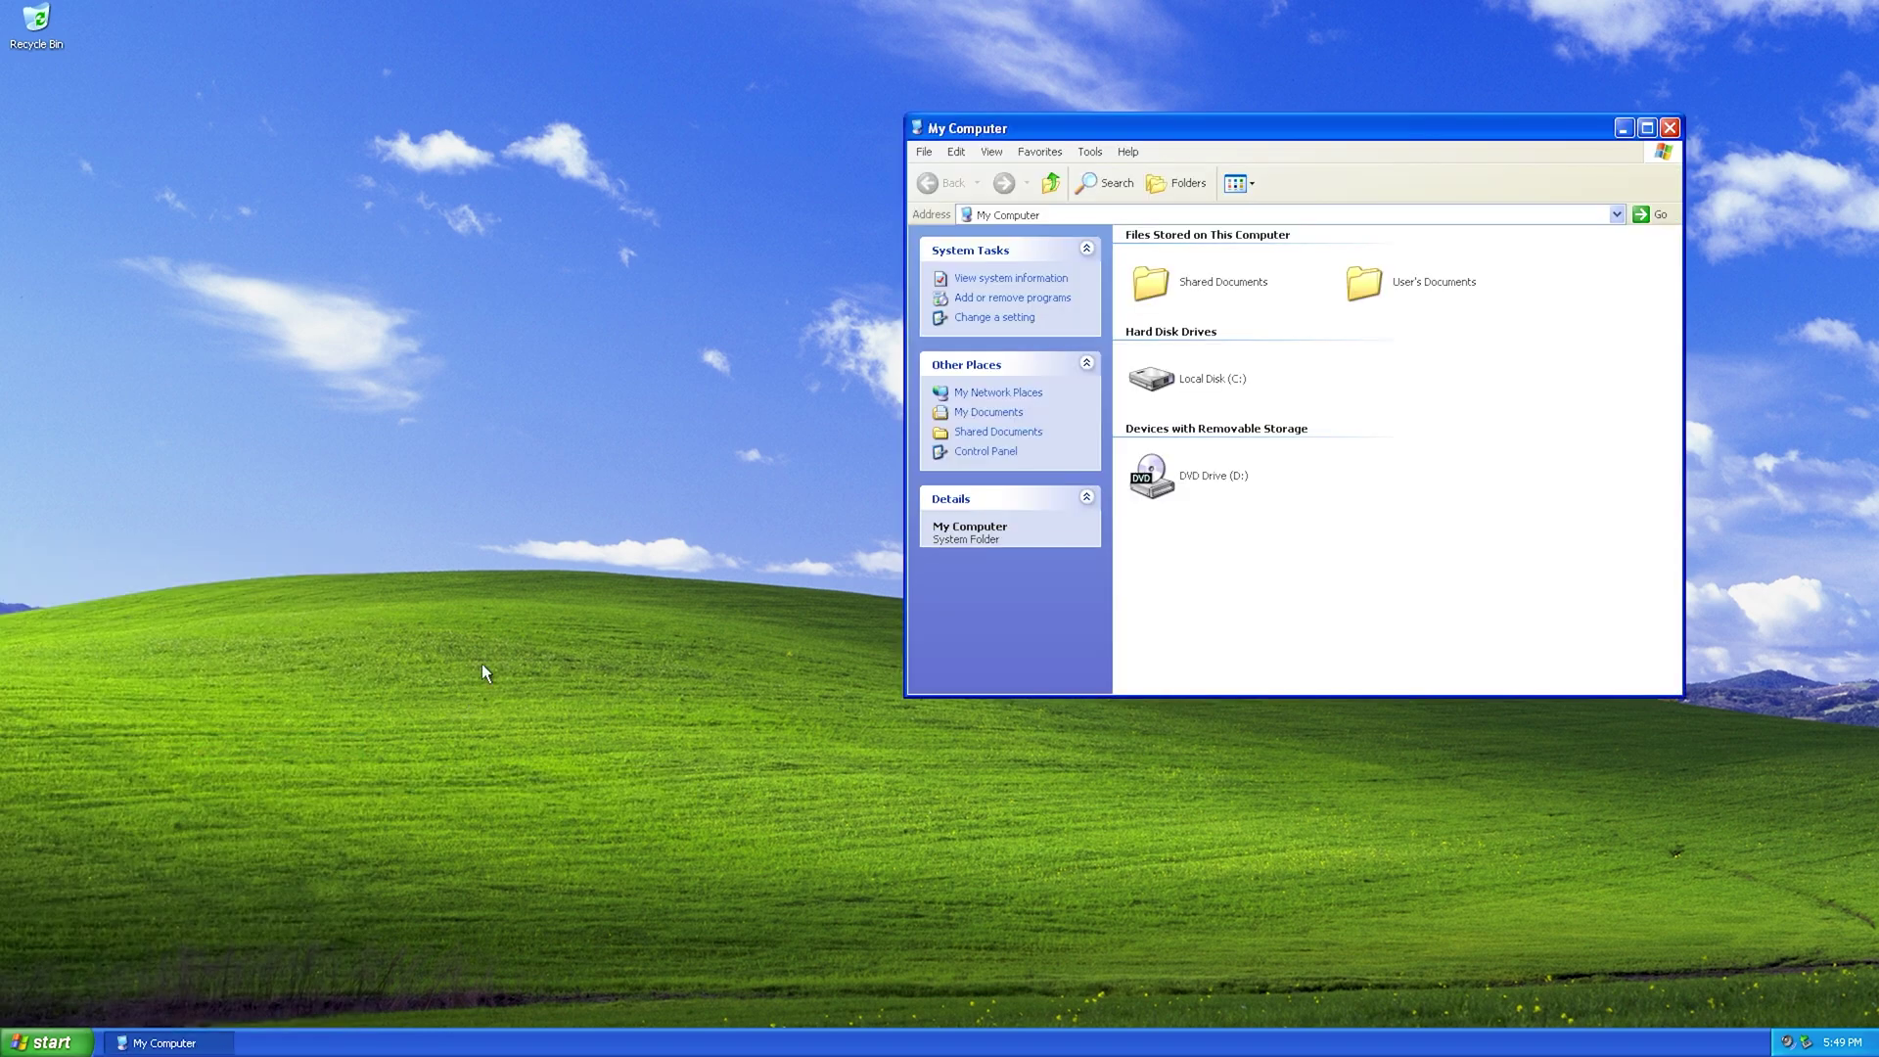
{"action": "left_click", "coordinate": [1196, 380]}
{"action": "right_click", "coordinate": [1195, 380]}
{"action": "key", "text": "r"}
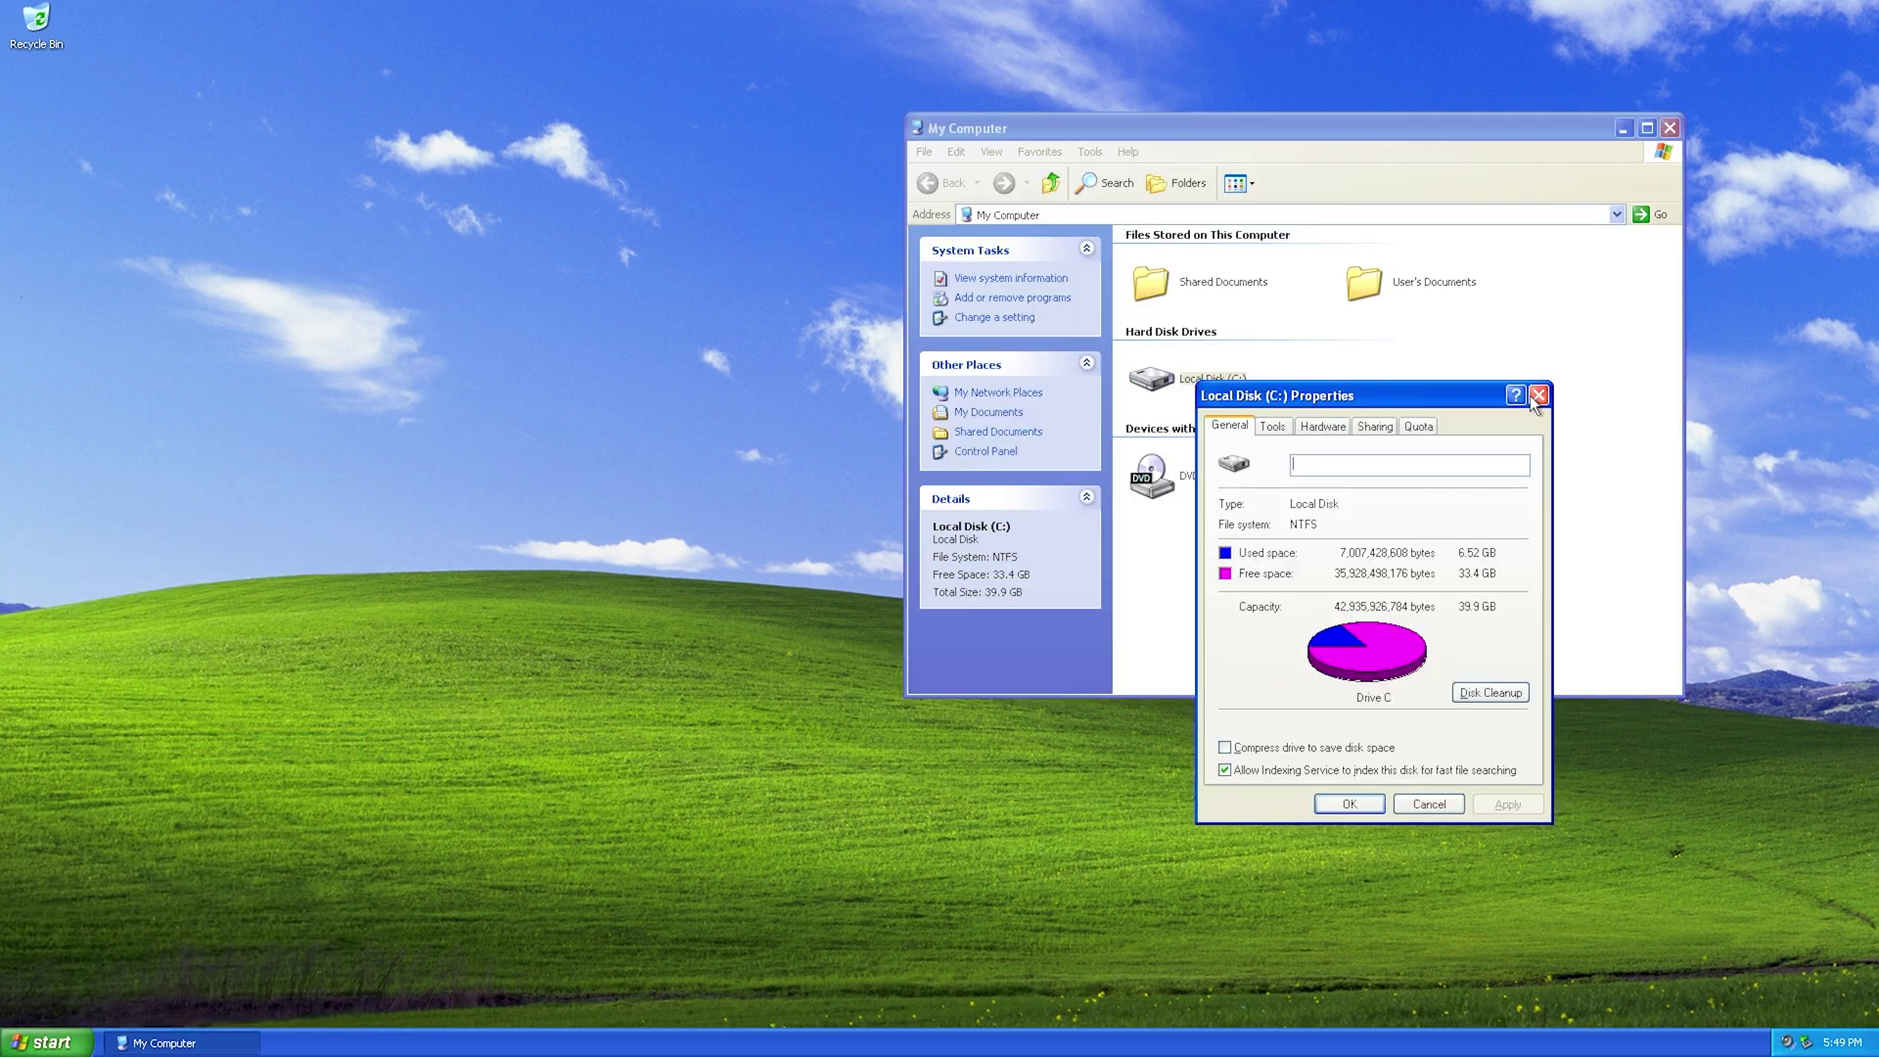
{"action": "left_click", "coordinate": [1671, 127]}
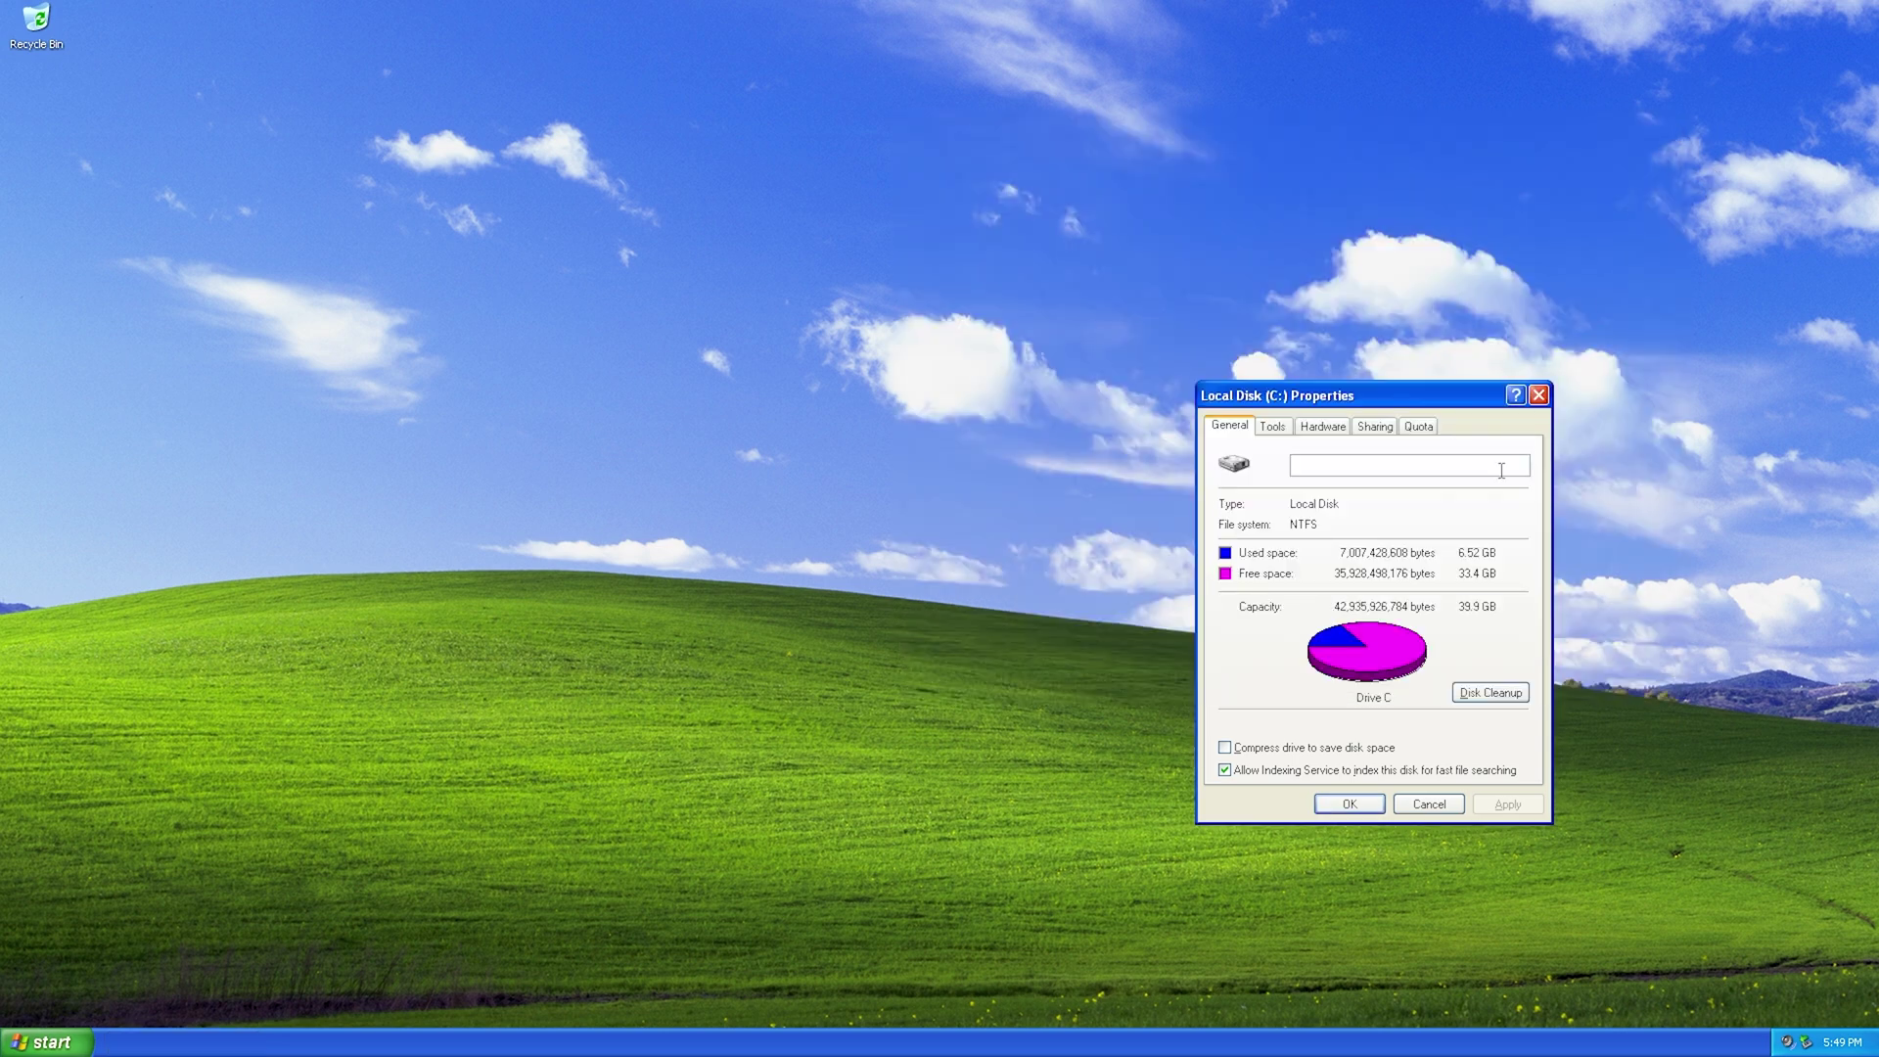
{"action": "left_click", "coordinate": [1536, 398]}
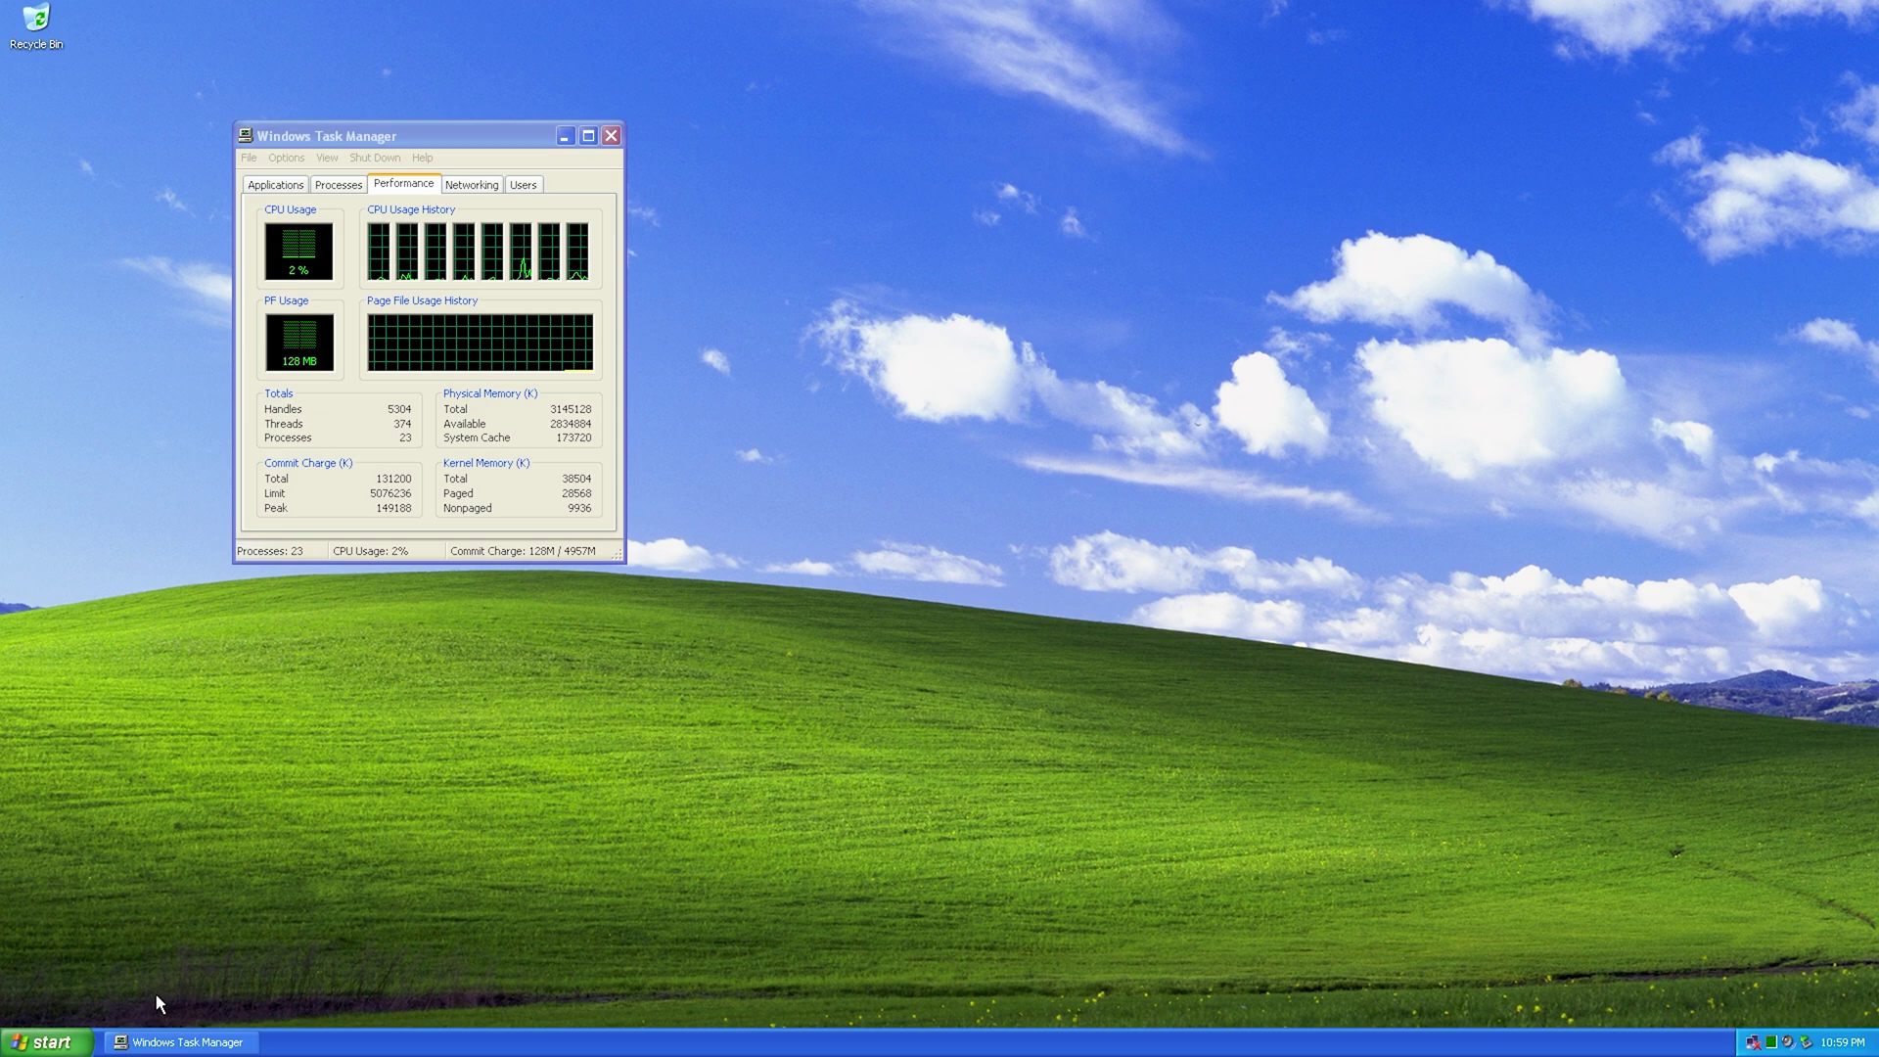
- Open My Computer's System Properties on the System Restore tab
{"action": "left_click", "coordinate": [44, 1042]}
{"action": "right_click", "coordinate": [290, 753]}
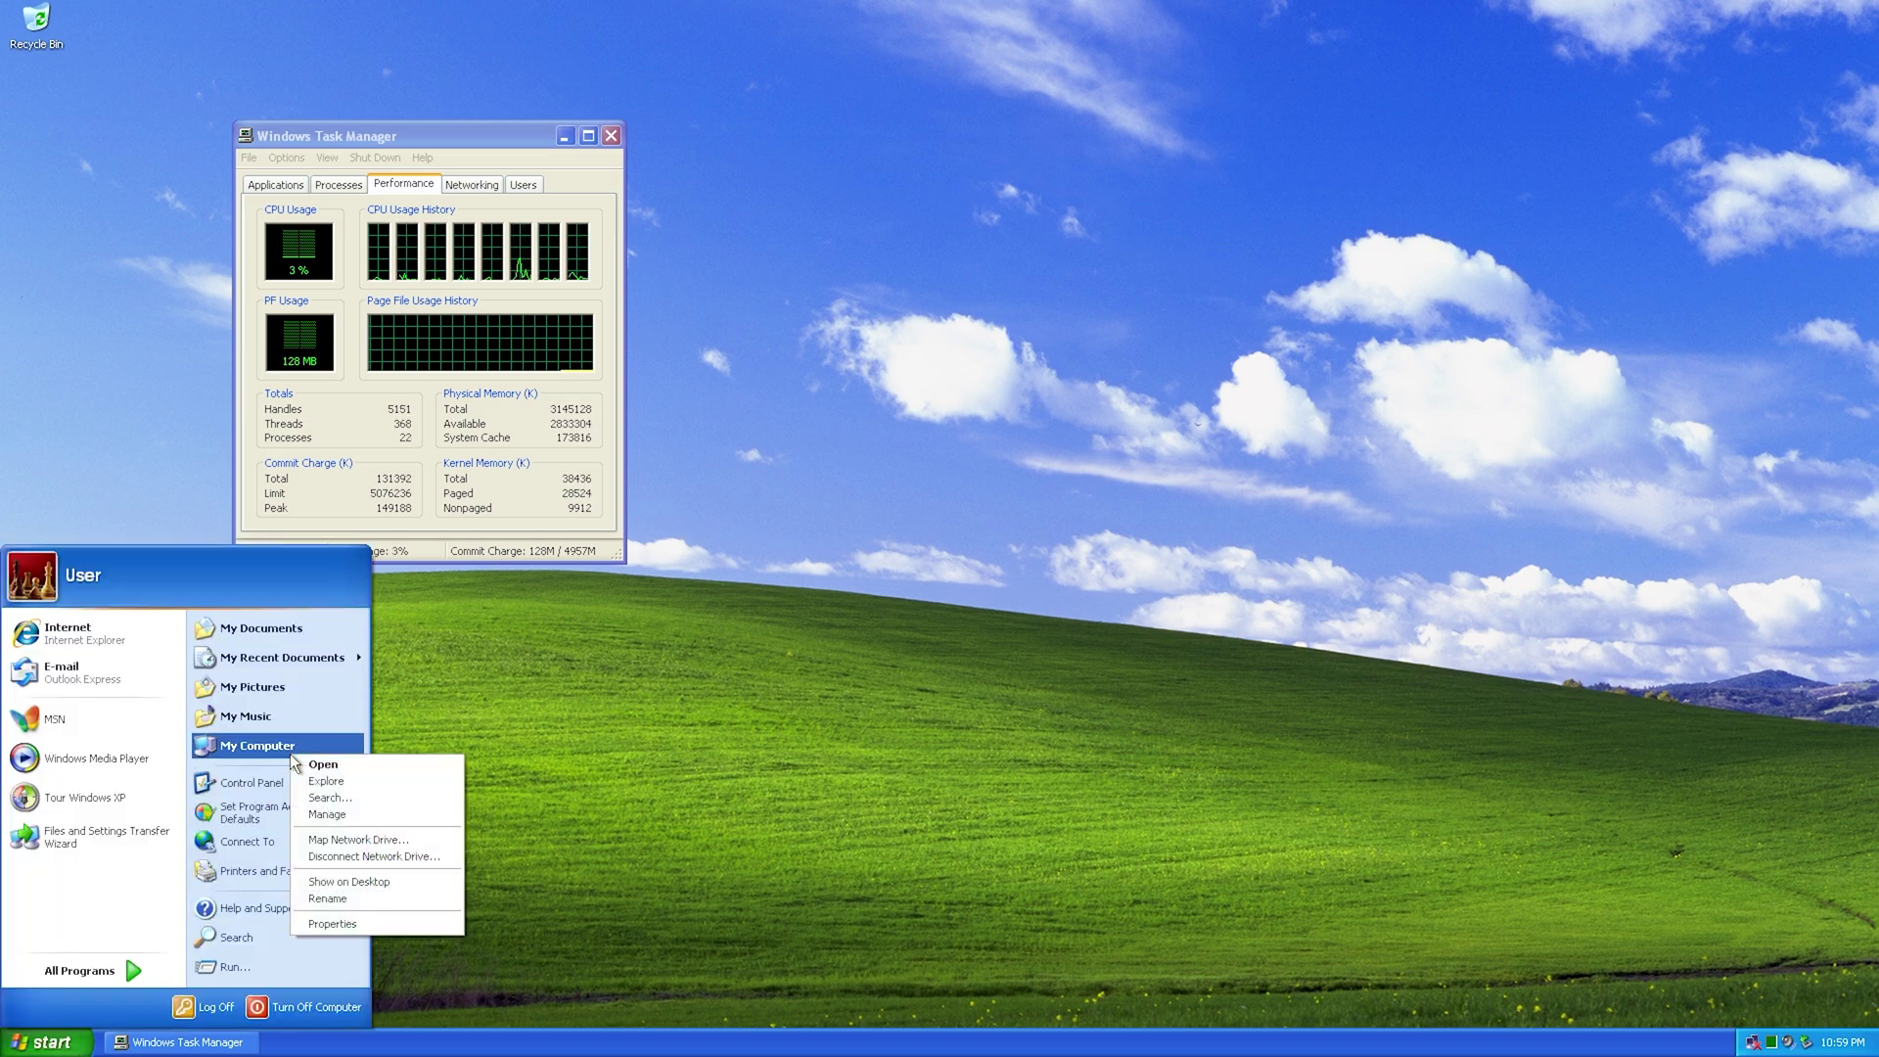
{"action": "left_click", "coordinate": [396, 925]}
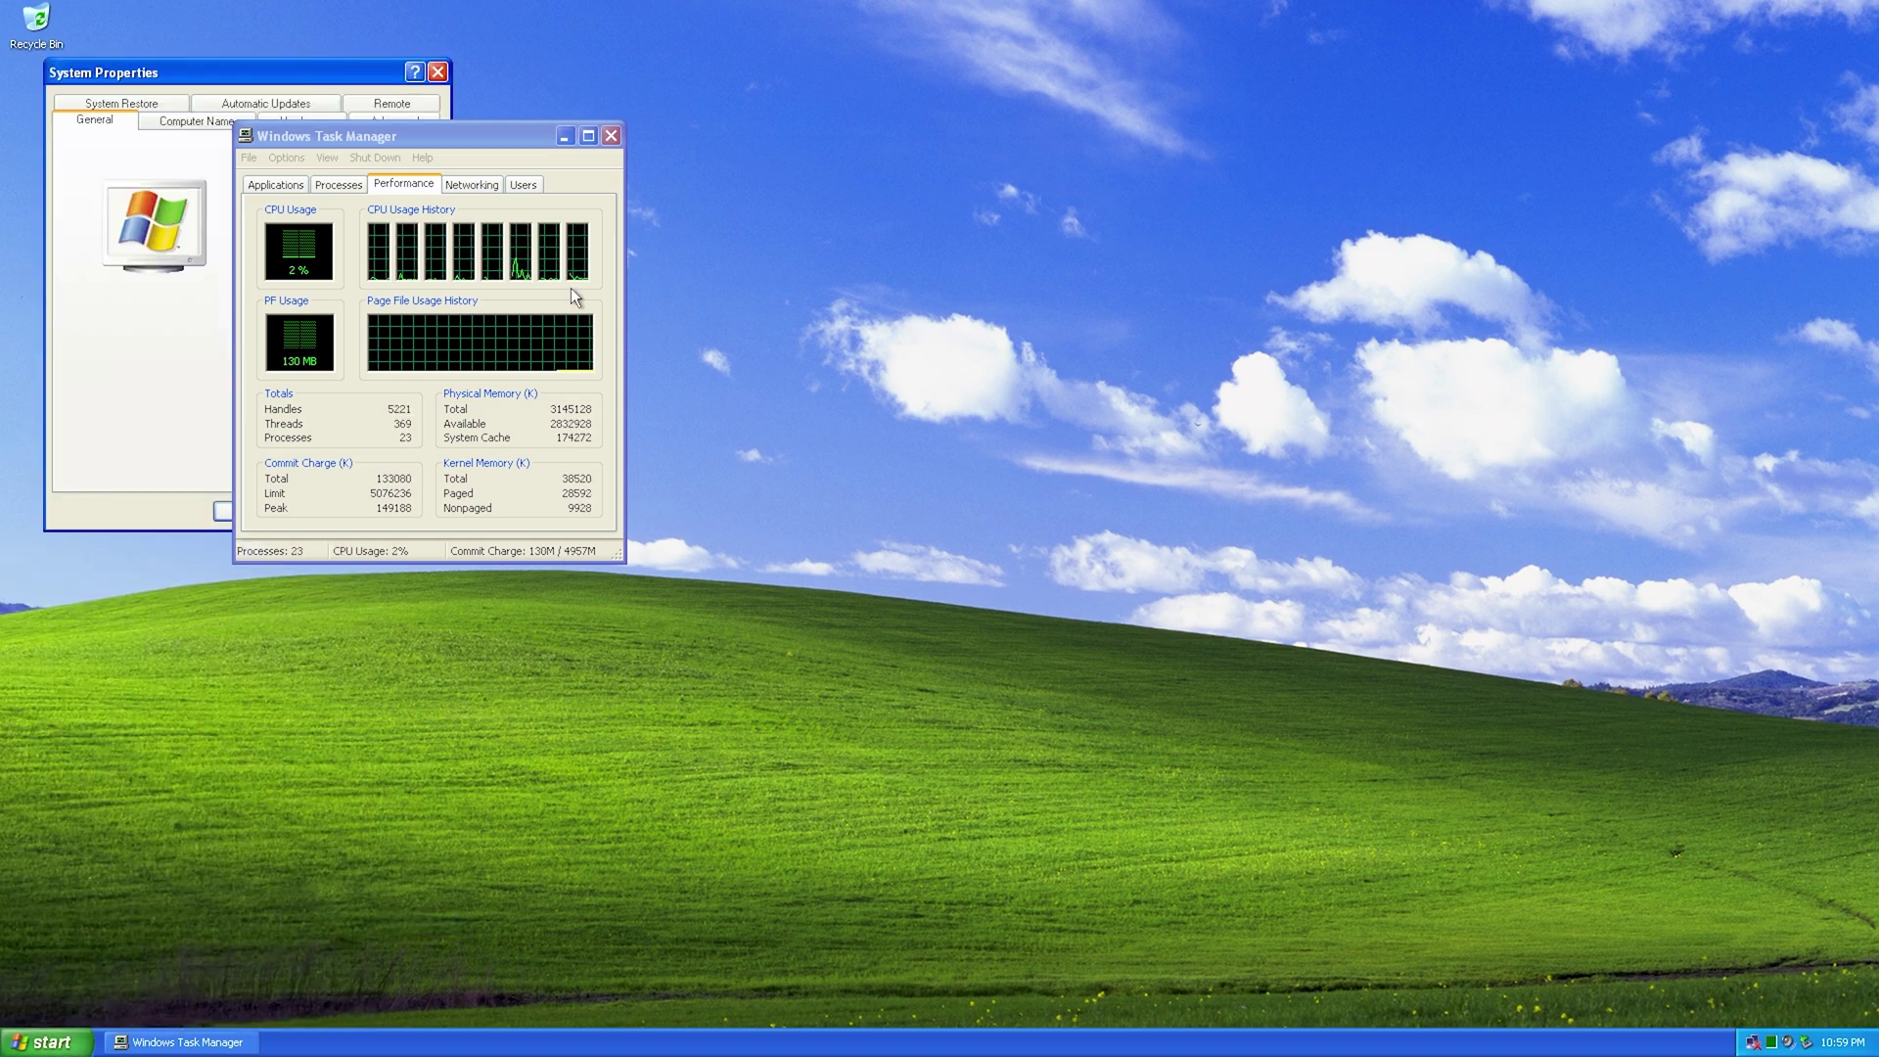
{"action": "left_click_drag", "start_coordinate": [304, 67], "coordinate": [1318, 161]}
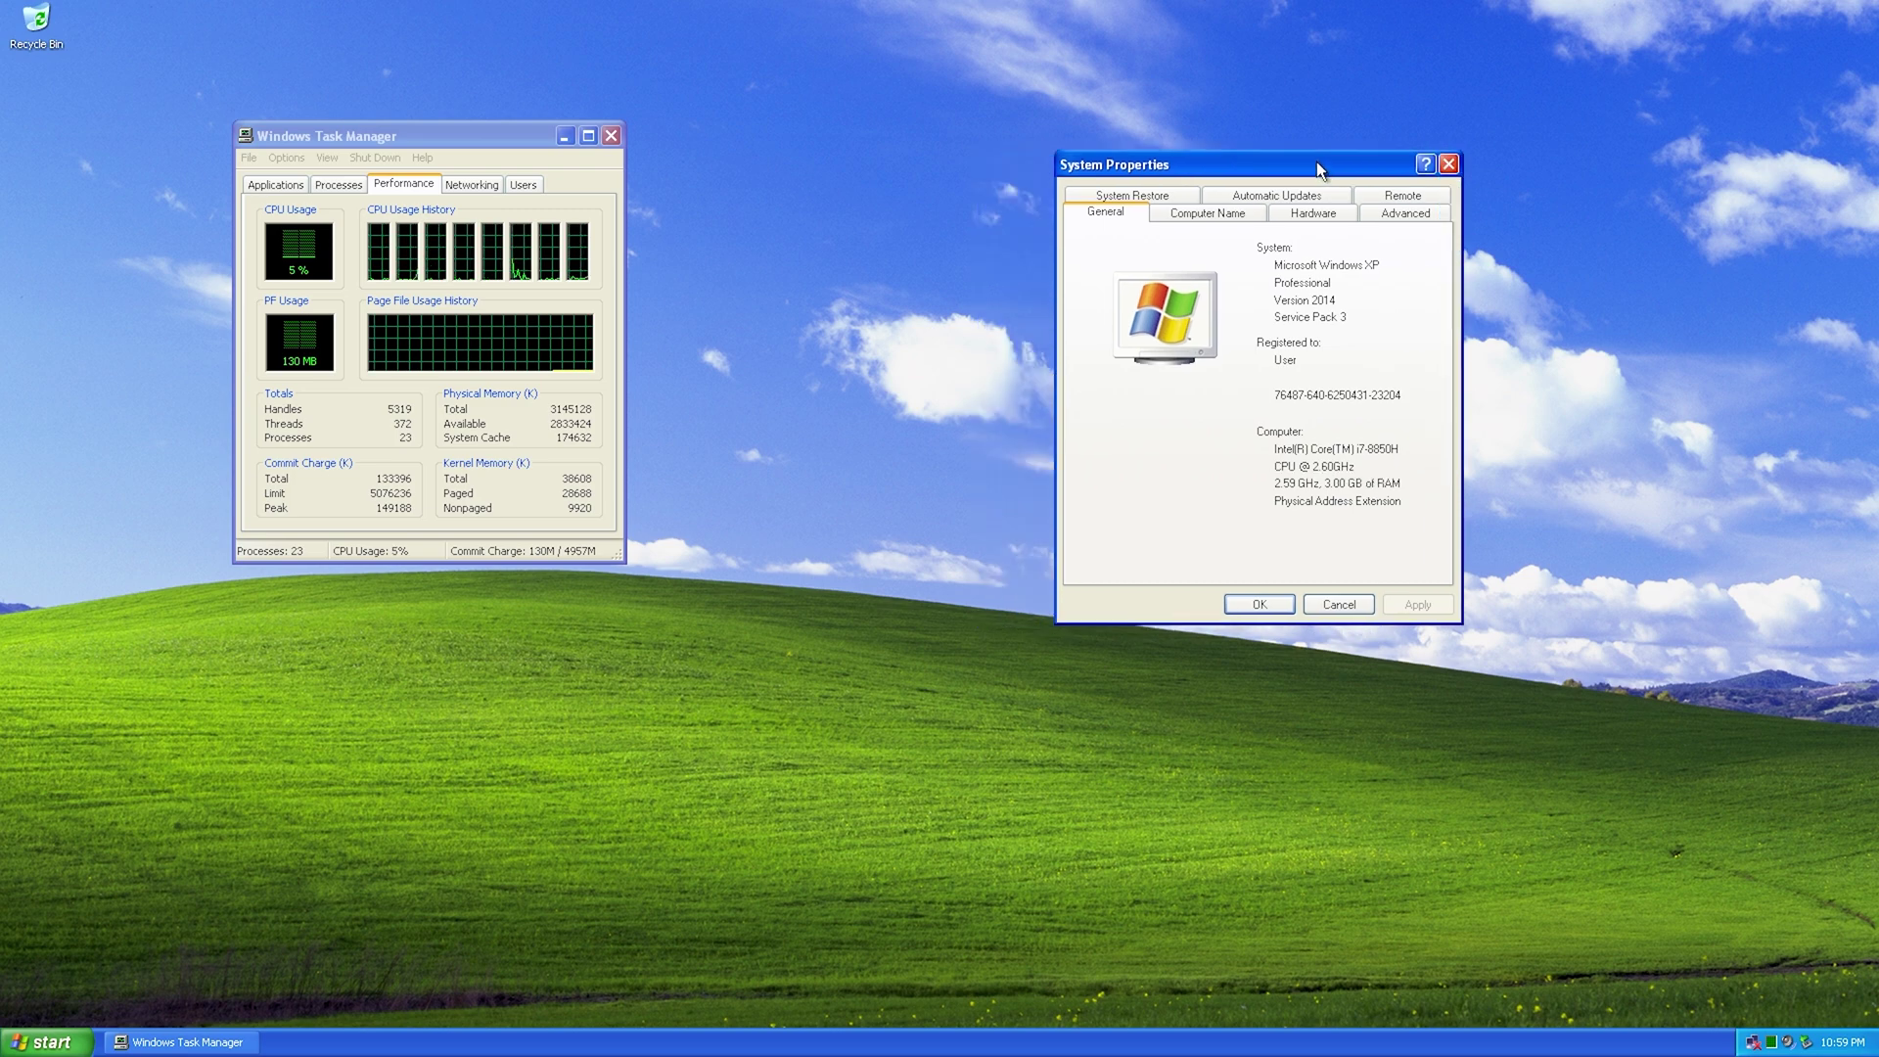
{"action": "left_click", "coordinate": [1187, 198]}
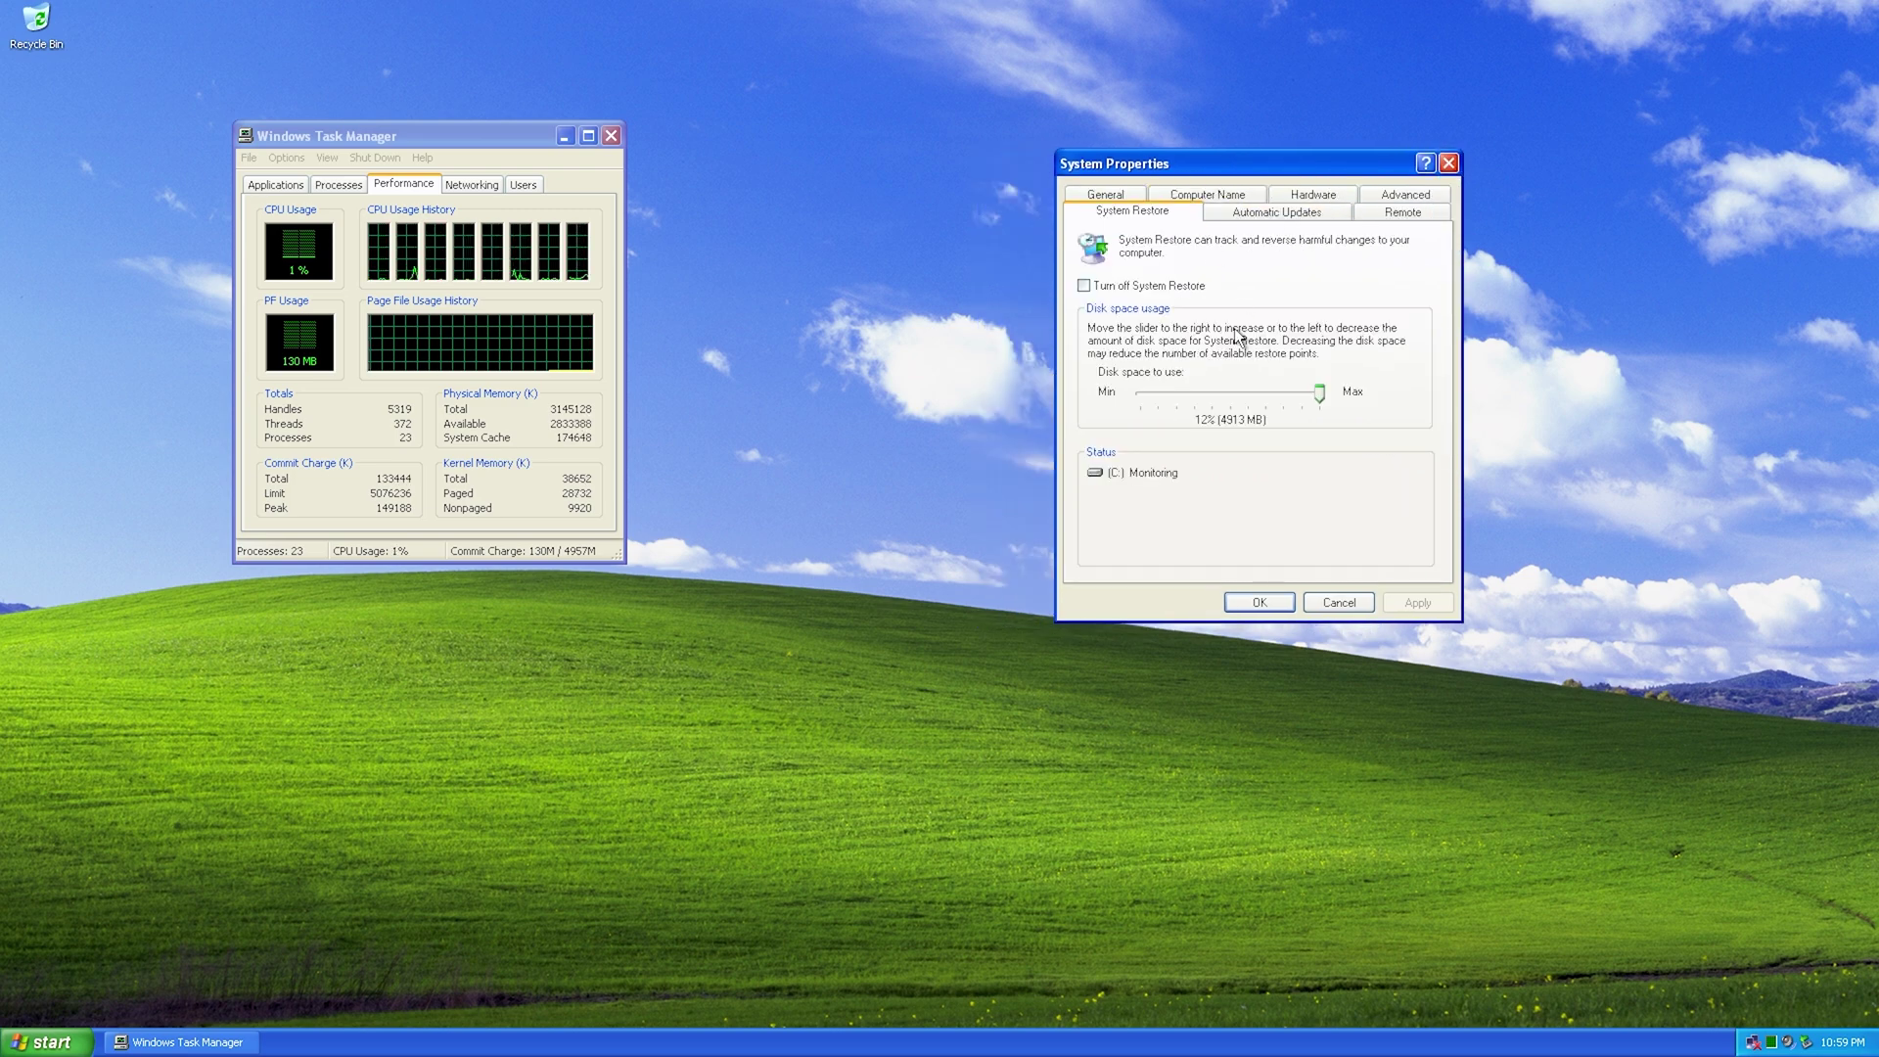
- Turn off System Restore, apply and confirm deleting restore points, then re-enable it and click OK
{"action": "left_click", "coordinate": [1177, 289]}
{"action": "left_click", "coordinate": [1418, 602]}
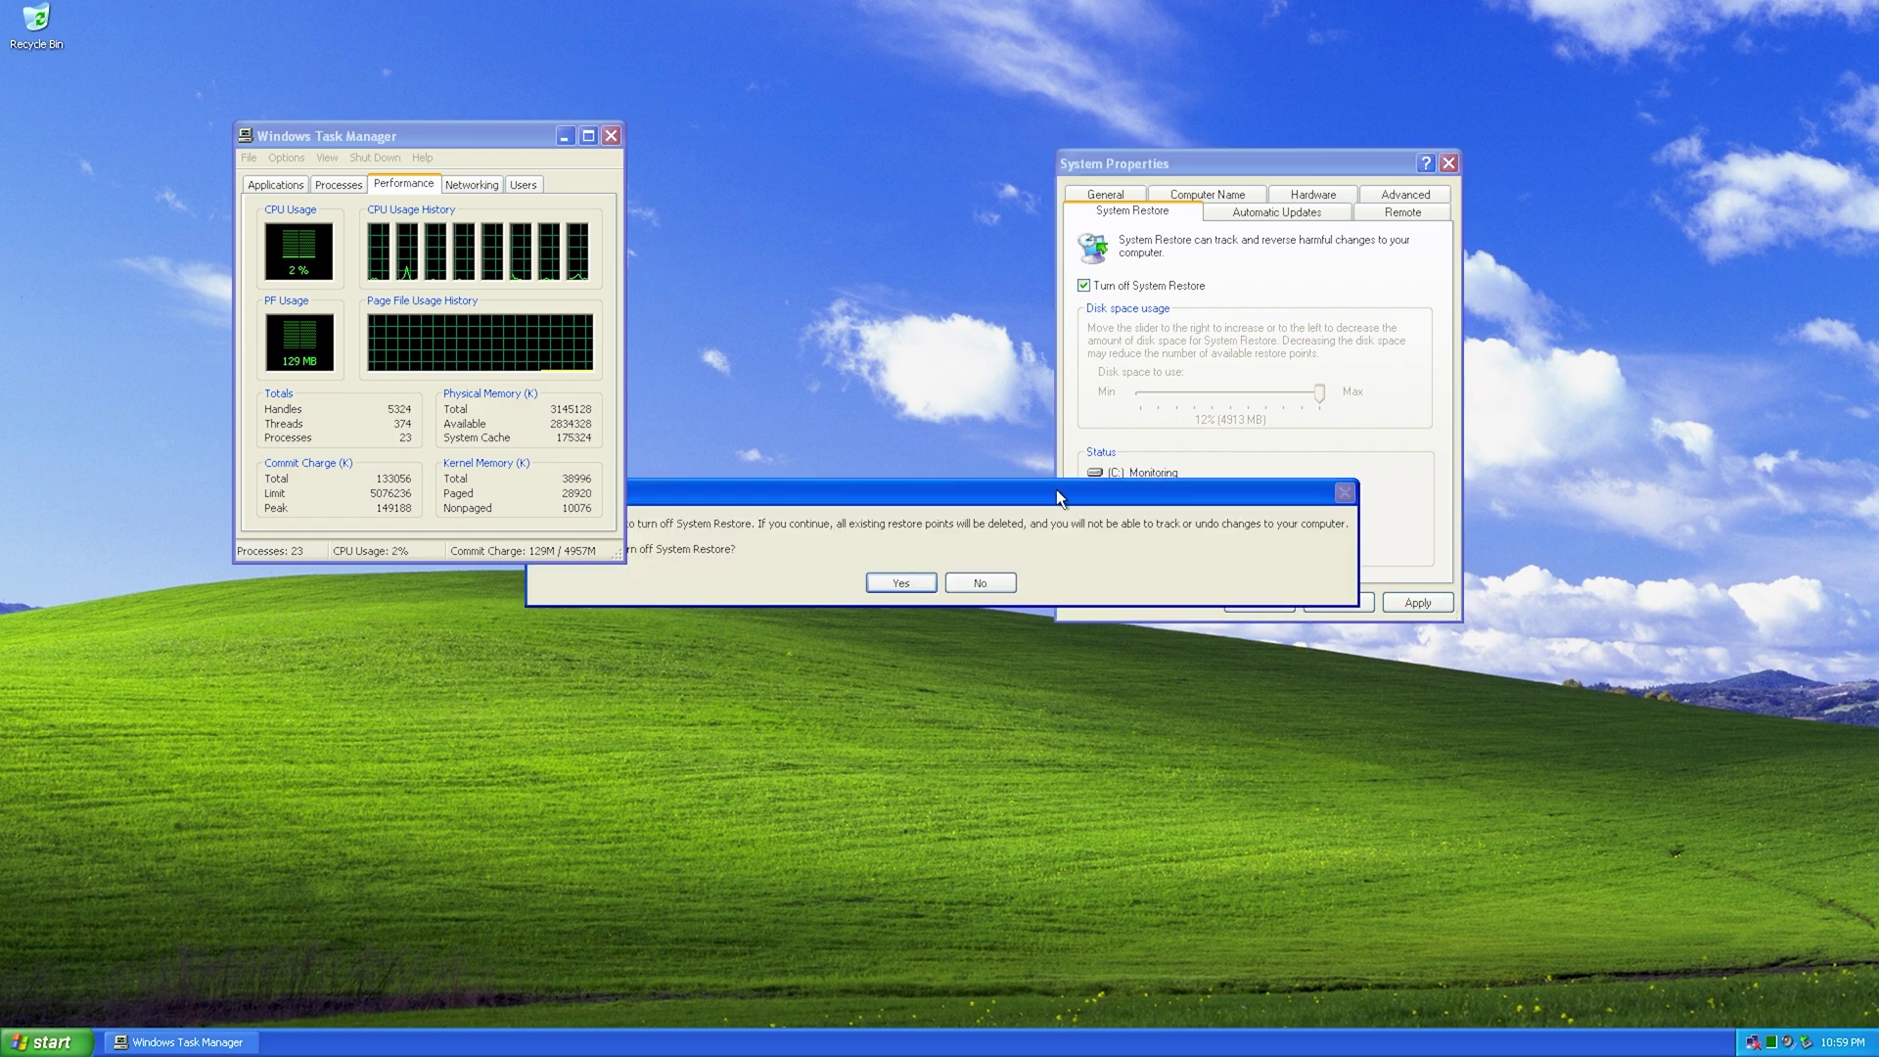
{"action": "left_click", "coordinate": [1230, 676]}
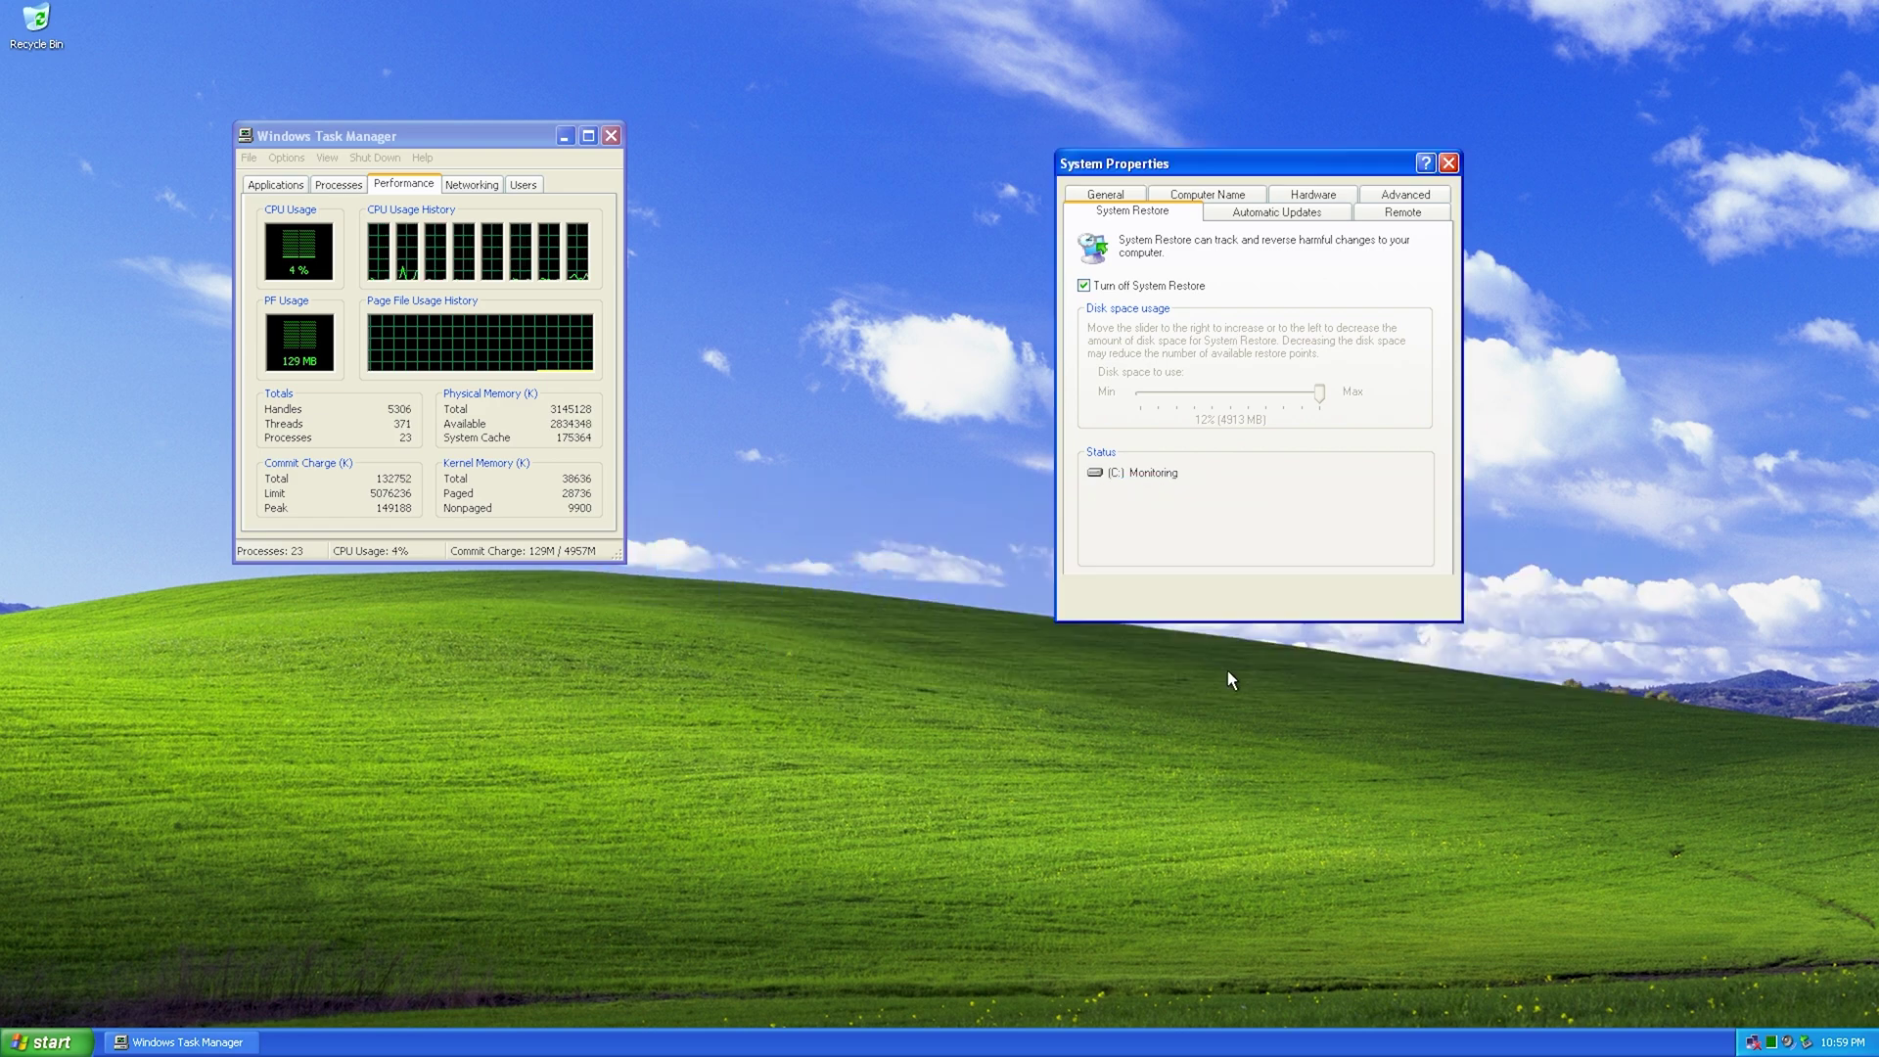
{"action": "left_click", "coordinate": [1160, 292]}
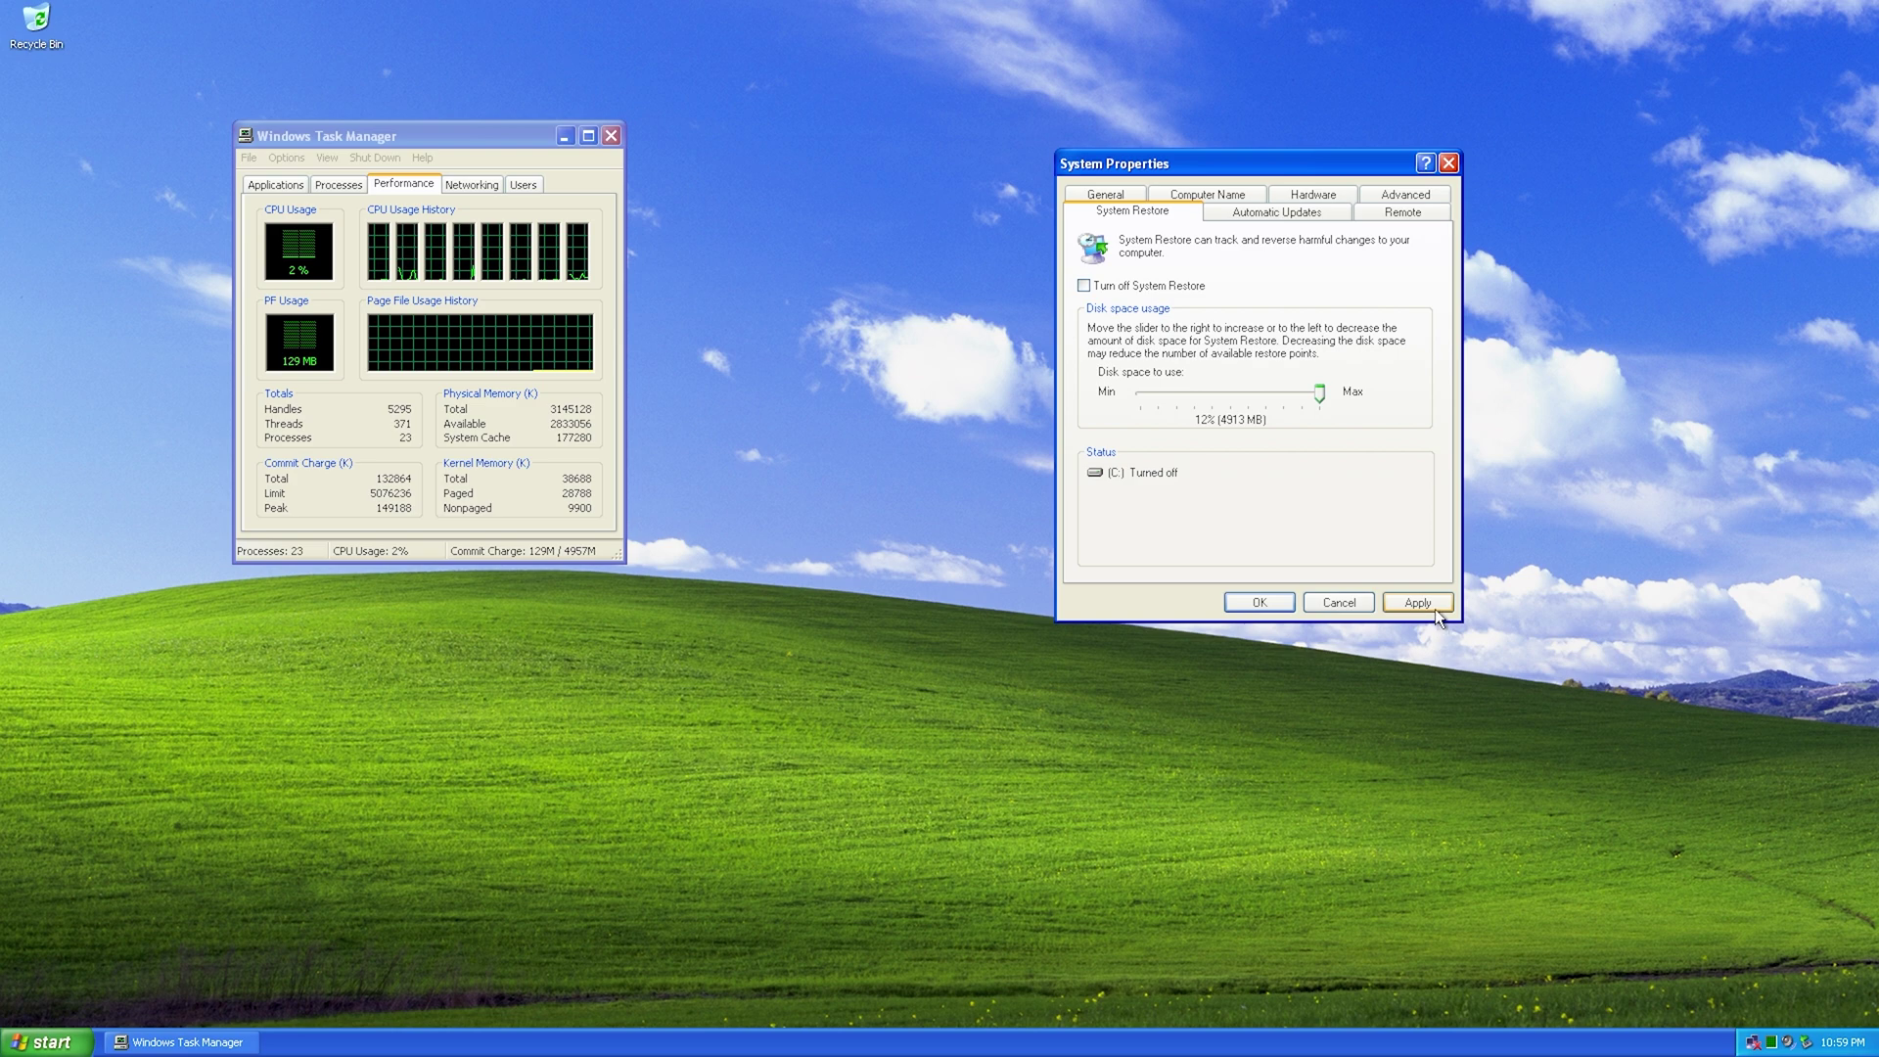
{"action": "left_click", "coordinate": [1272, 602]}
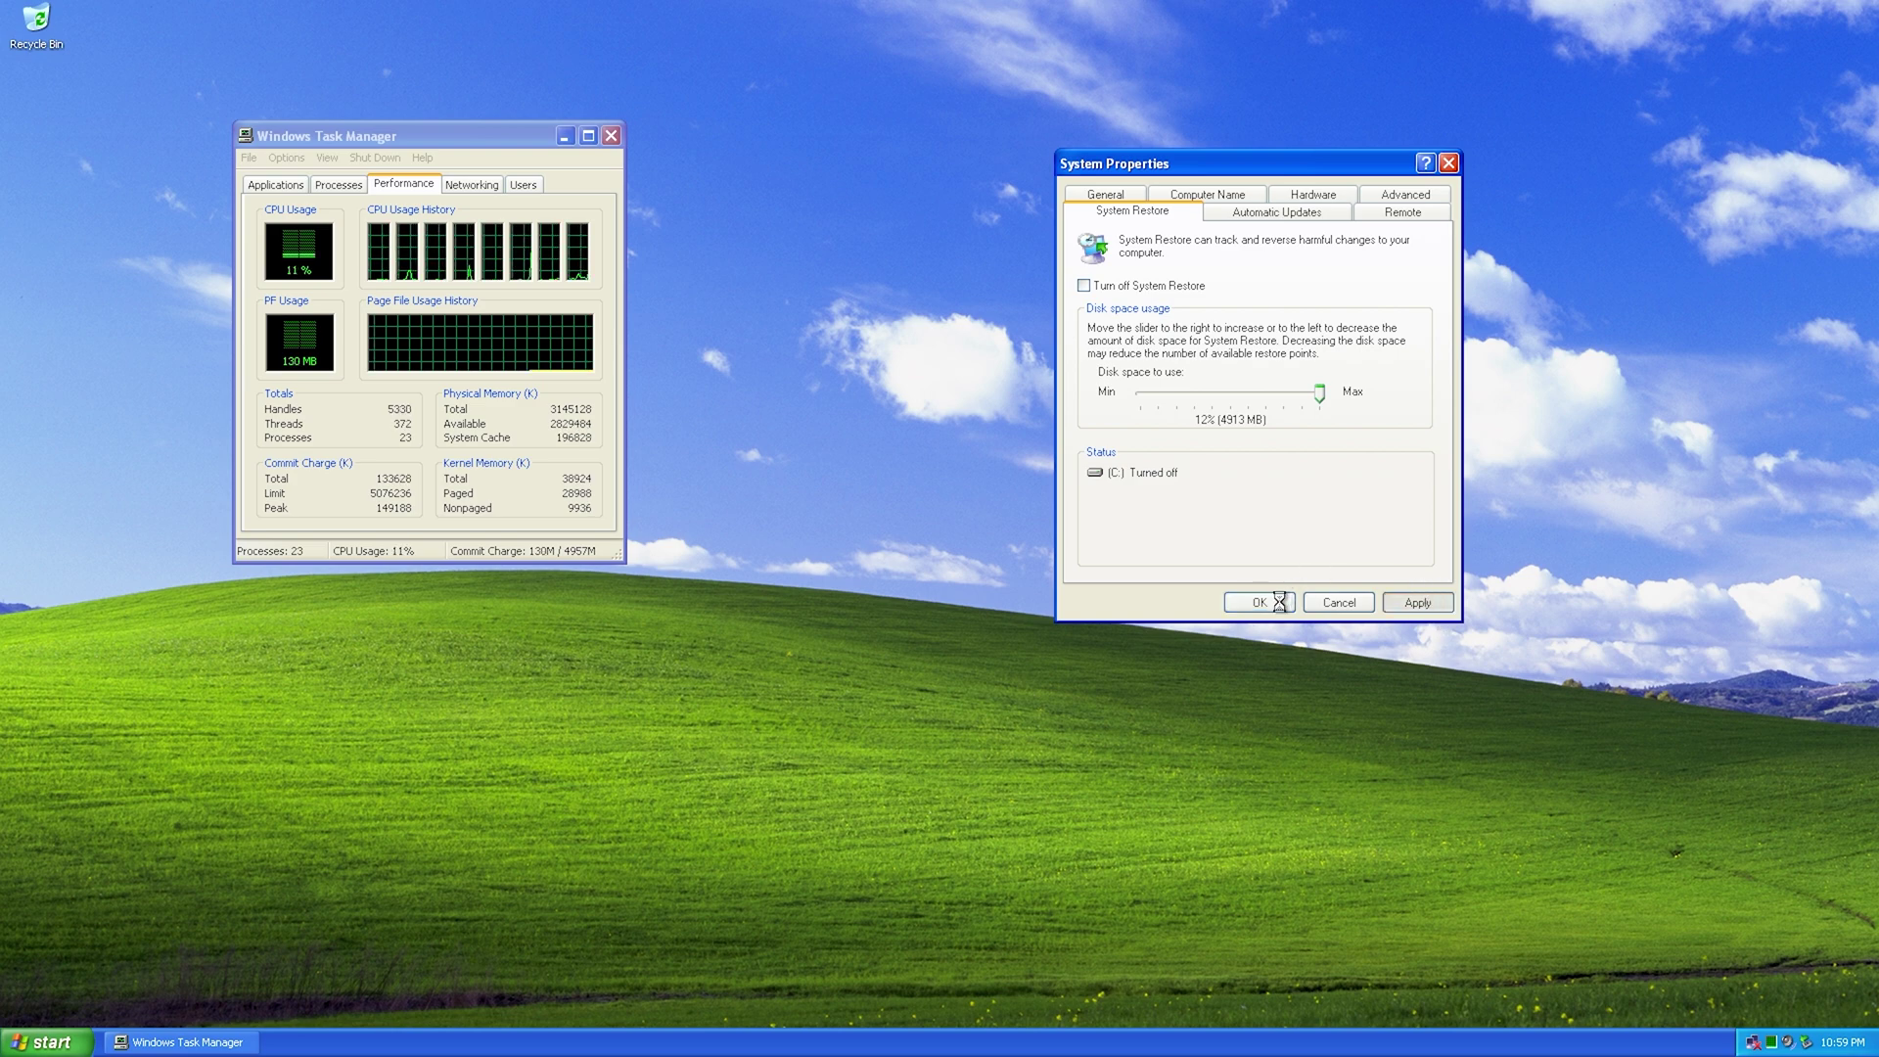
- Launch Disk Defragmenter from System Tools and maximize its window
{"action": "key", "text": "super"}
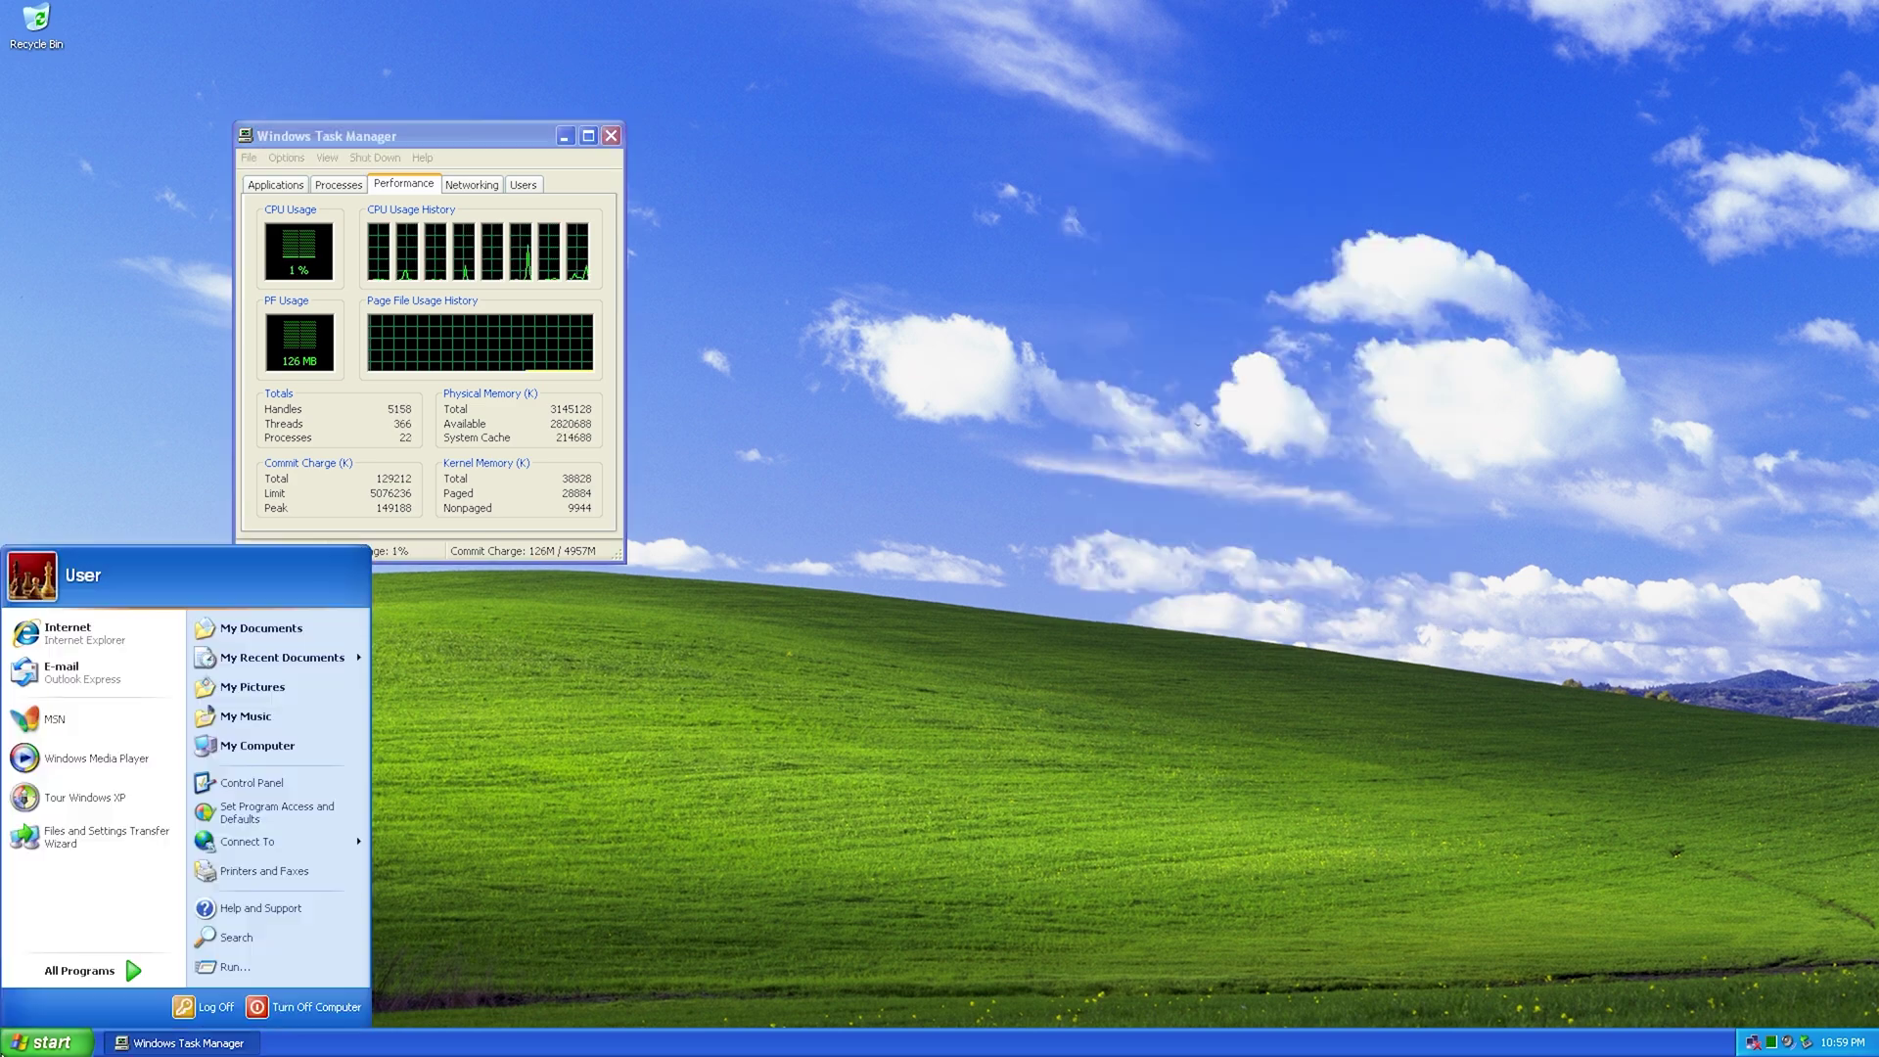
{"action": "left_click", "coordinate": [115, 971]}
{"action": "mouse_move", "coordinate": [256, 743]}
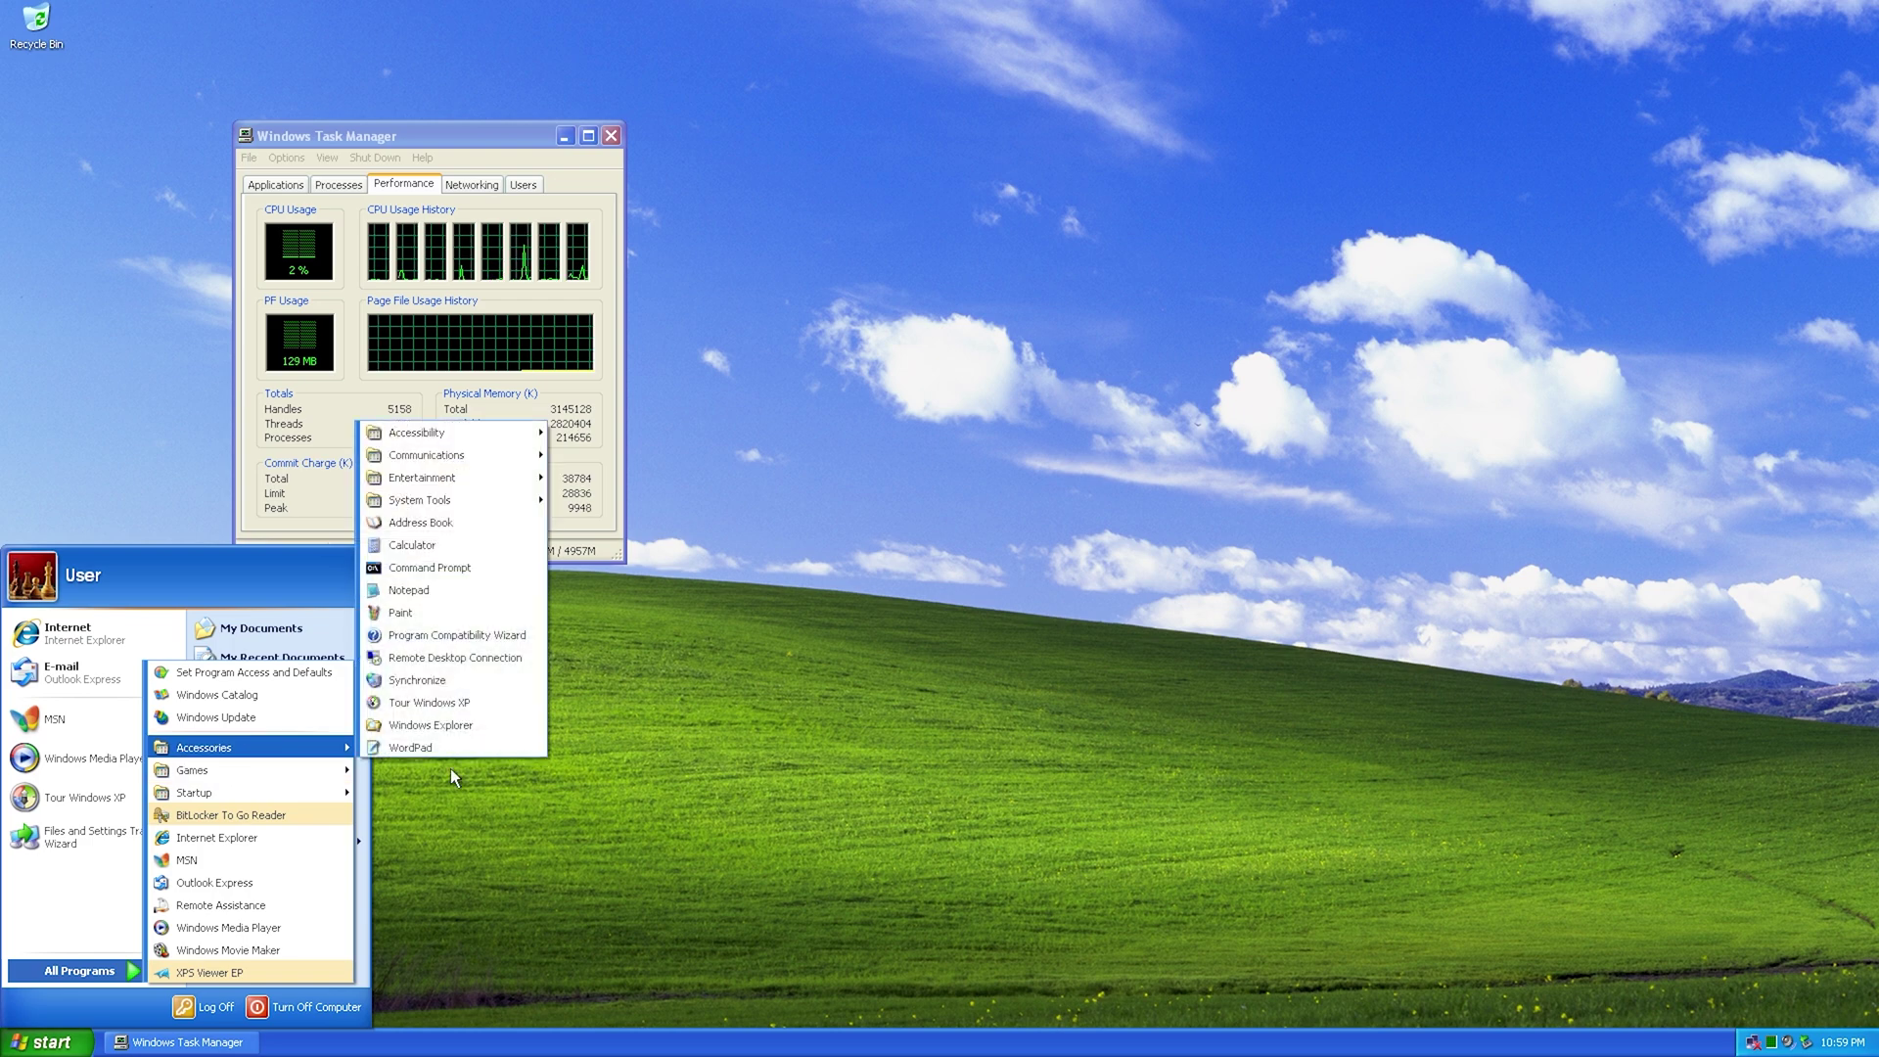
{"action": "mouse_move", "coordinate": [519, 499]}
{"action": "left_click", "coordinate": [643, 560]}
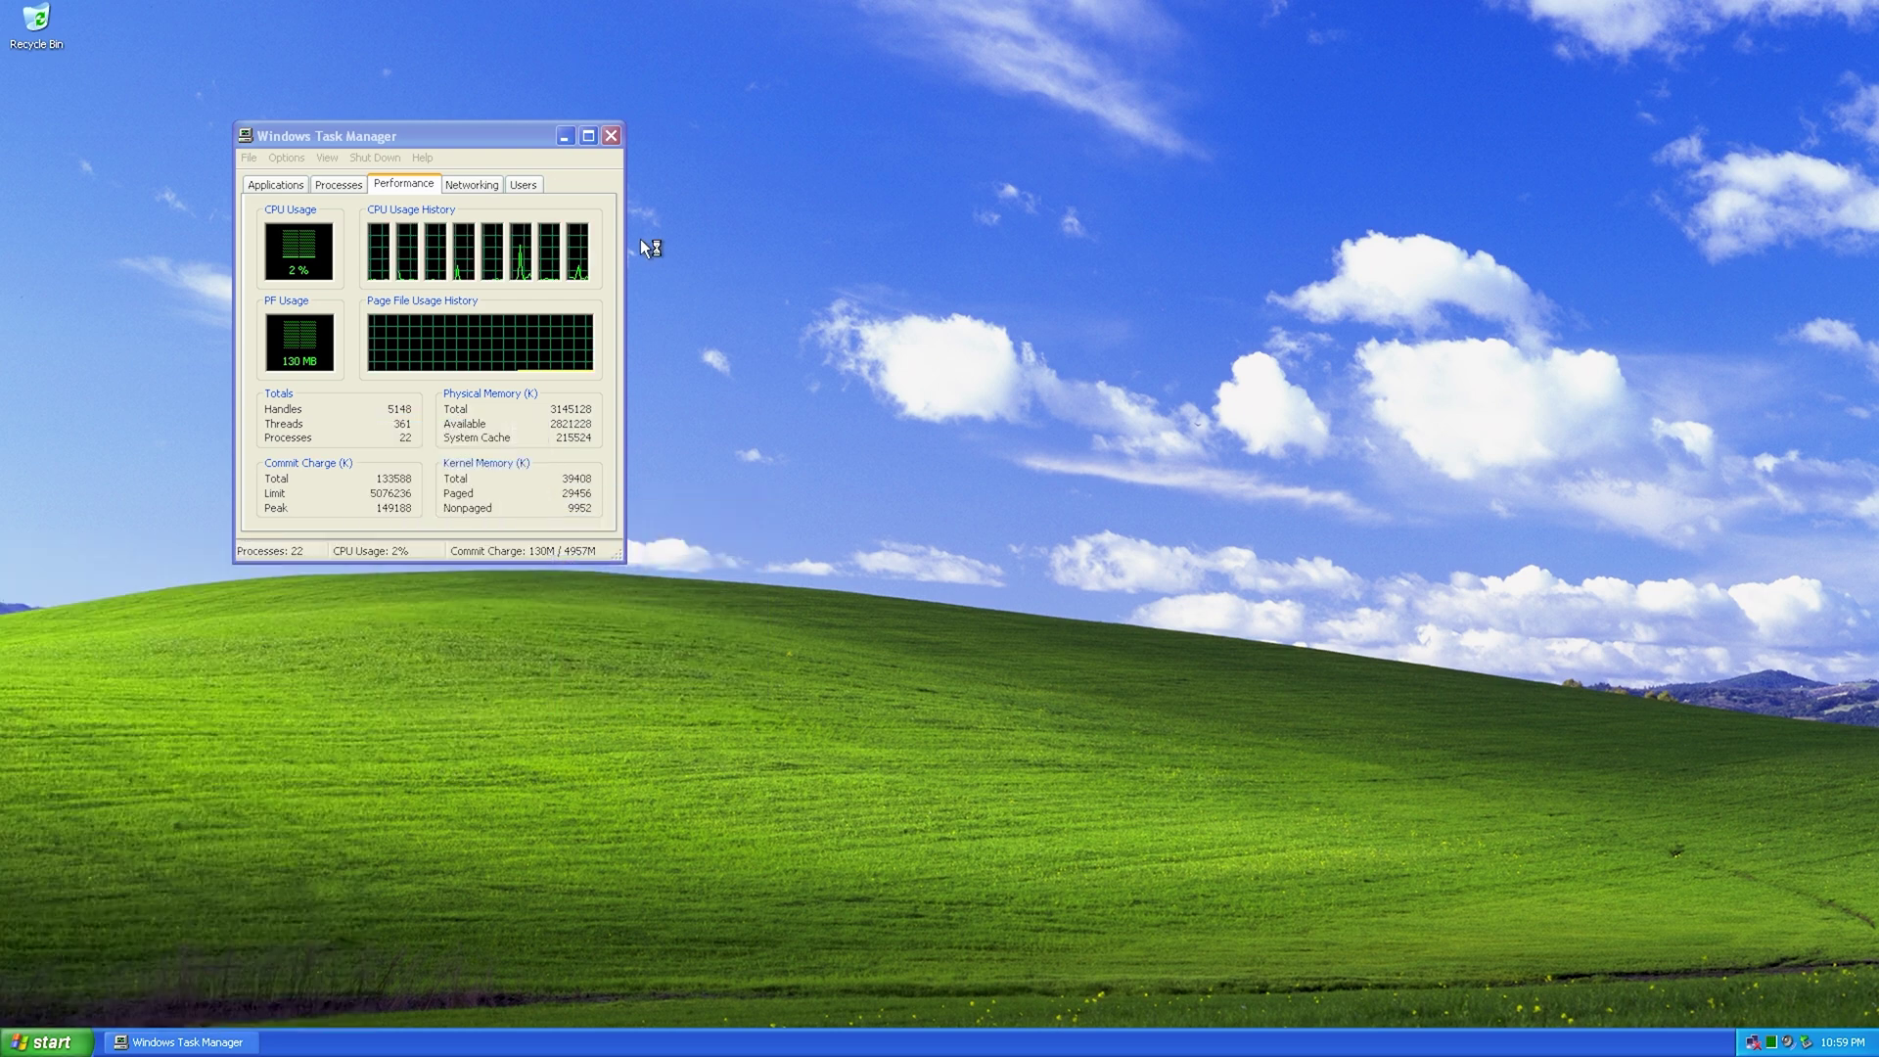
{"action": "left_click", "coordinate": [588, 21]}
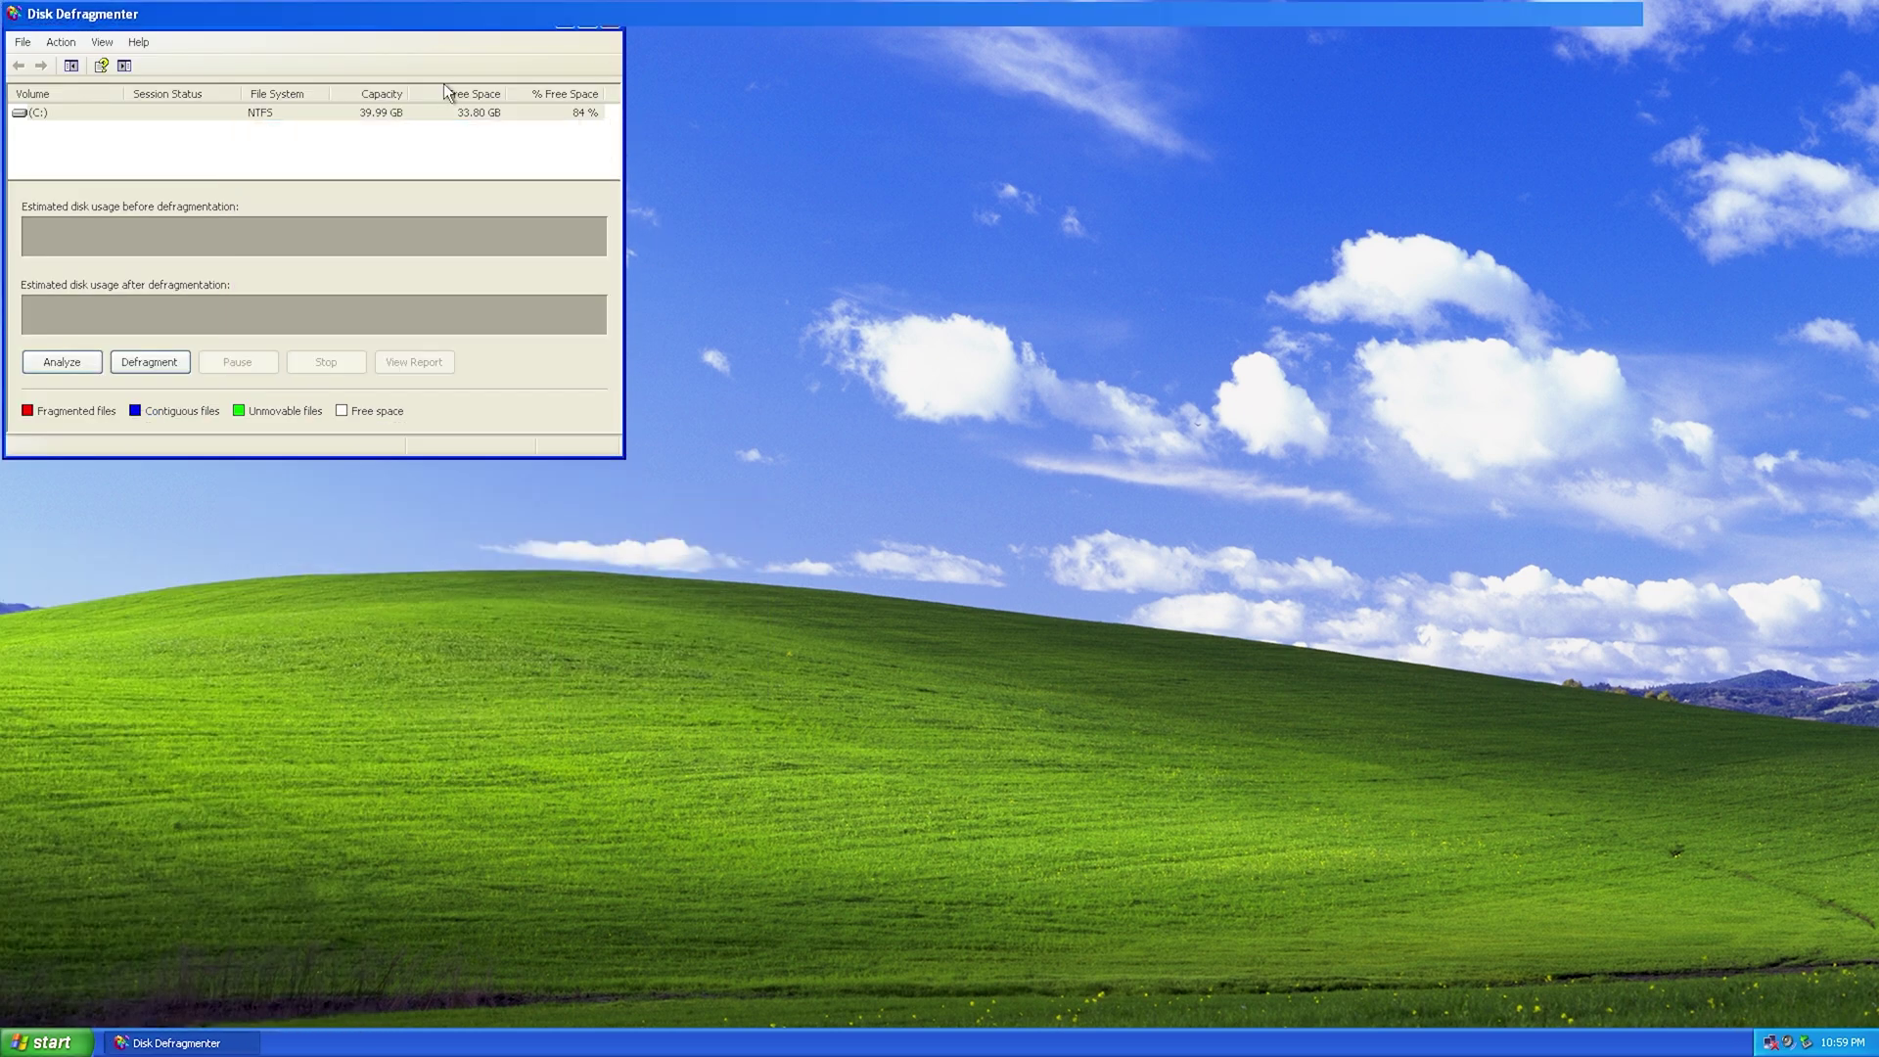
- Analyze drive C:, then defragment it until complete, leaving 33.80 GB (84%) free
{"action": "right_click", "coordinate": [461, 112]}
{"action": "left_click", "coordinate": [490, 121]}
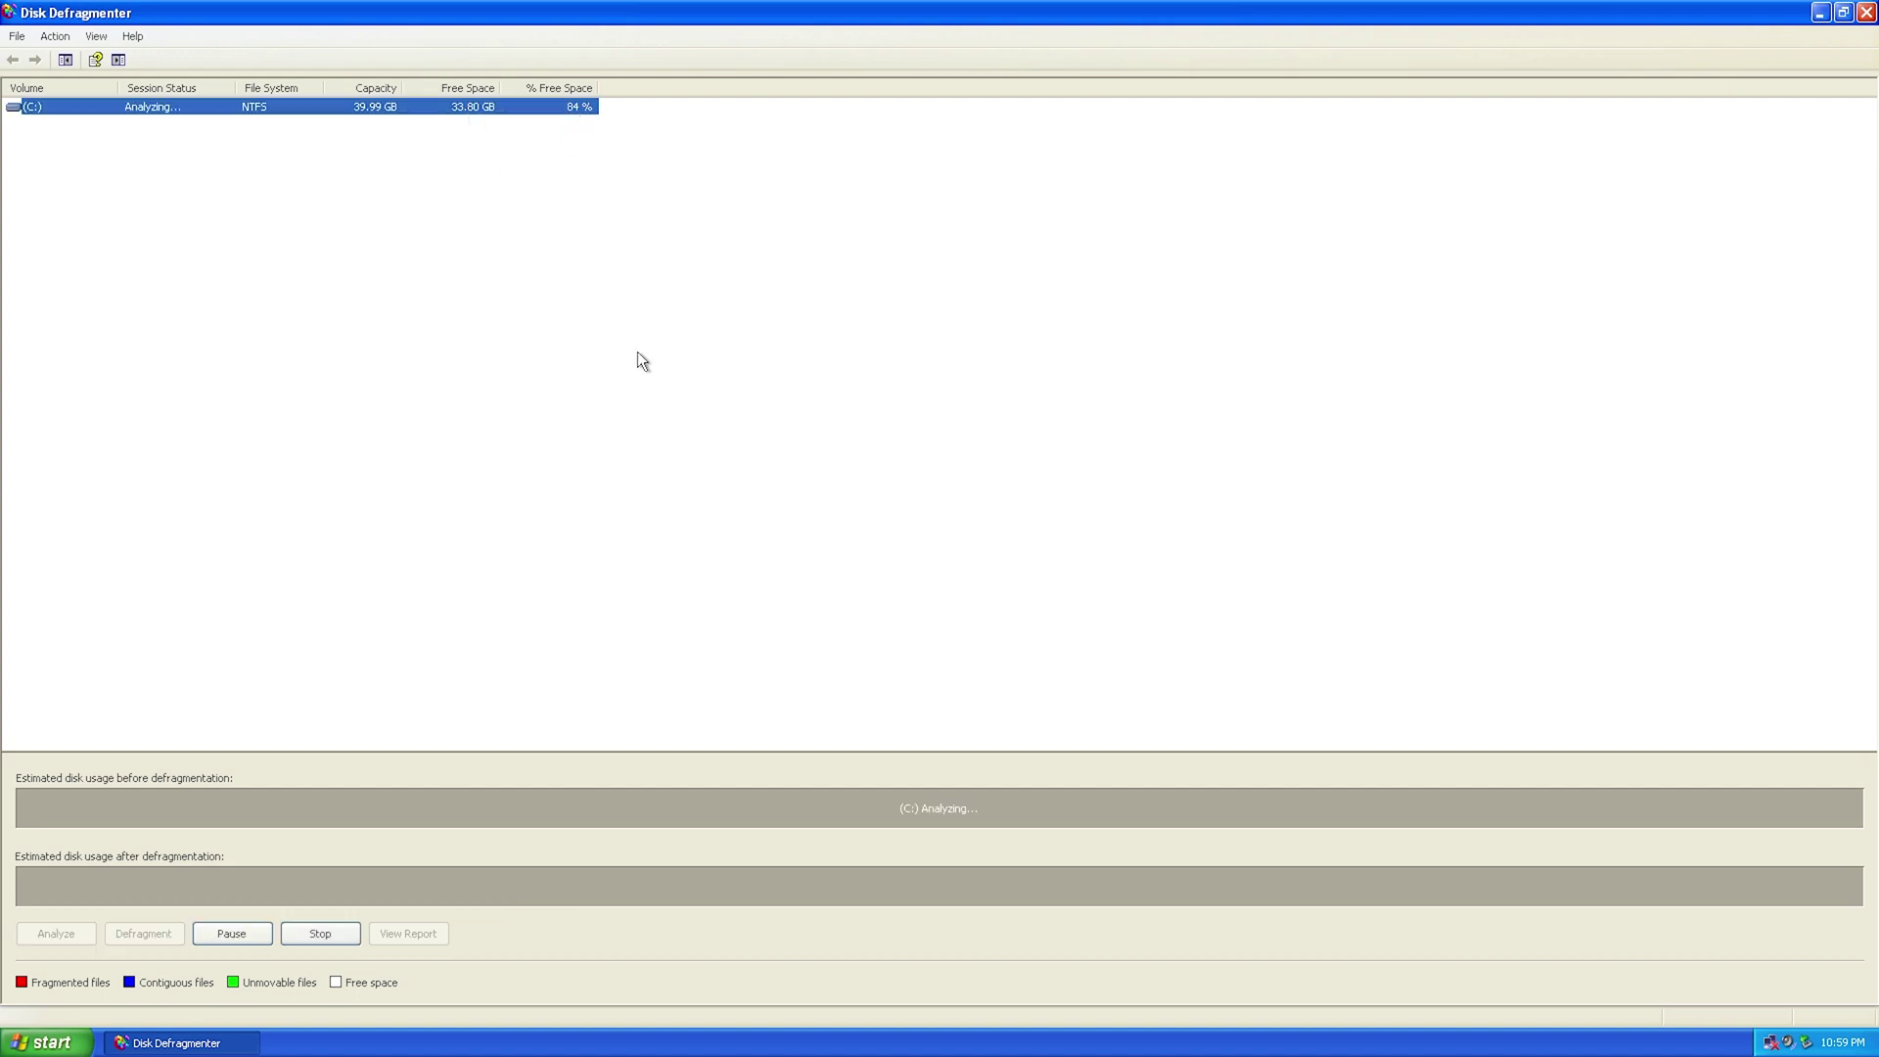
{"action": "left_click", "coordinate": [1055, 570]}
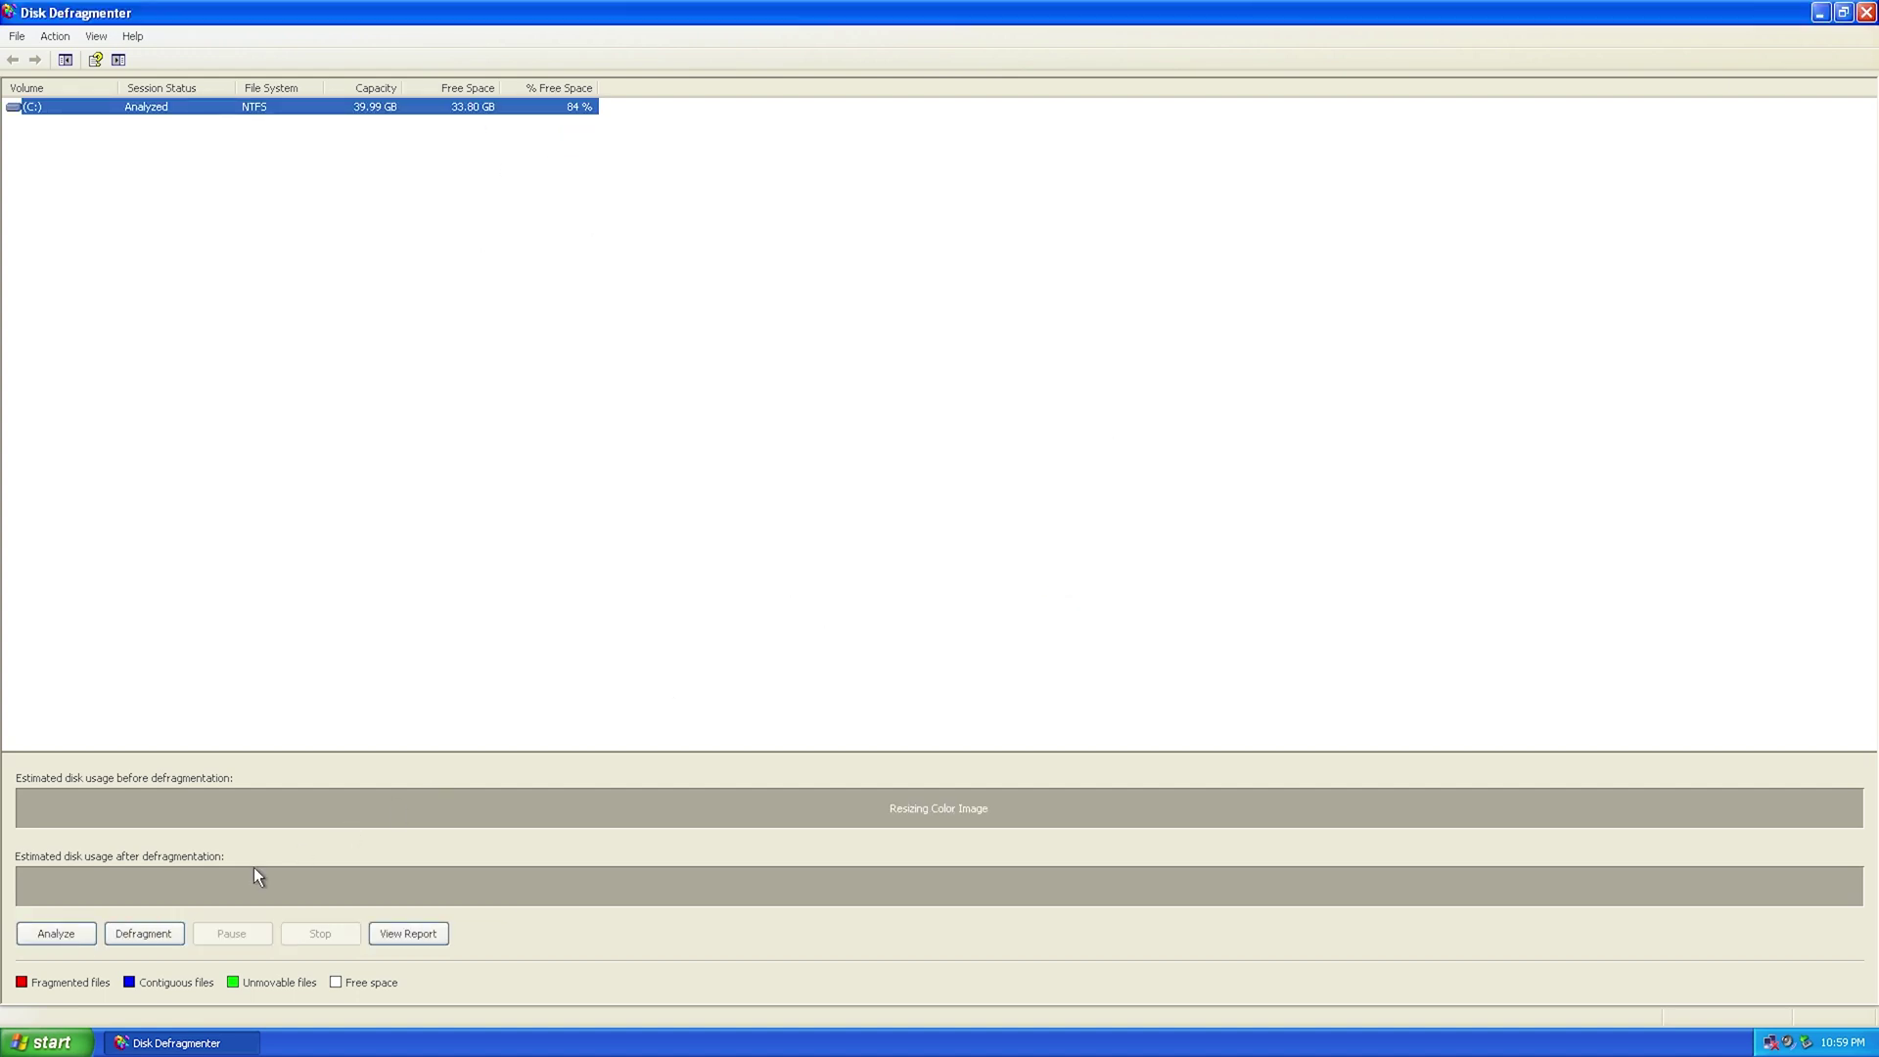
{"action": "left_click", "coordinate": [170, 931]}
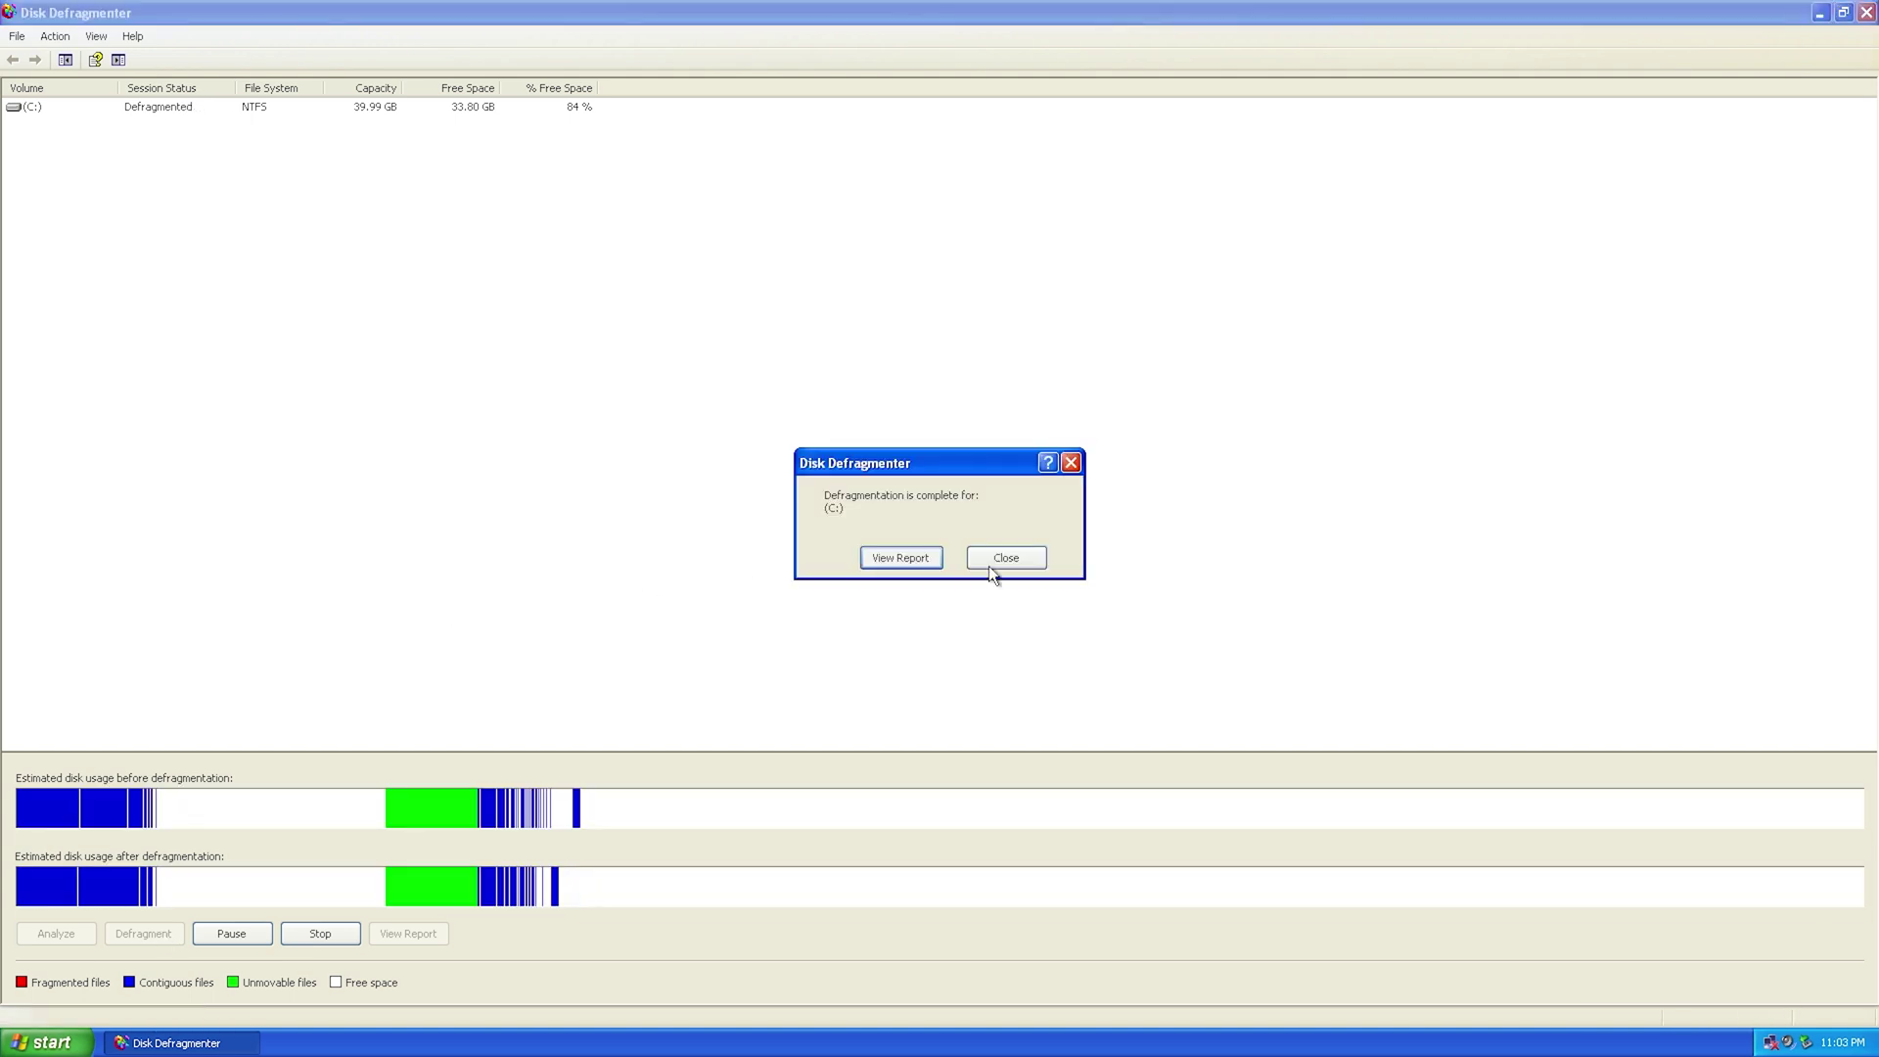
{"action": "left_click", "coordinate": [1040, 554]}
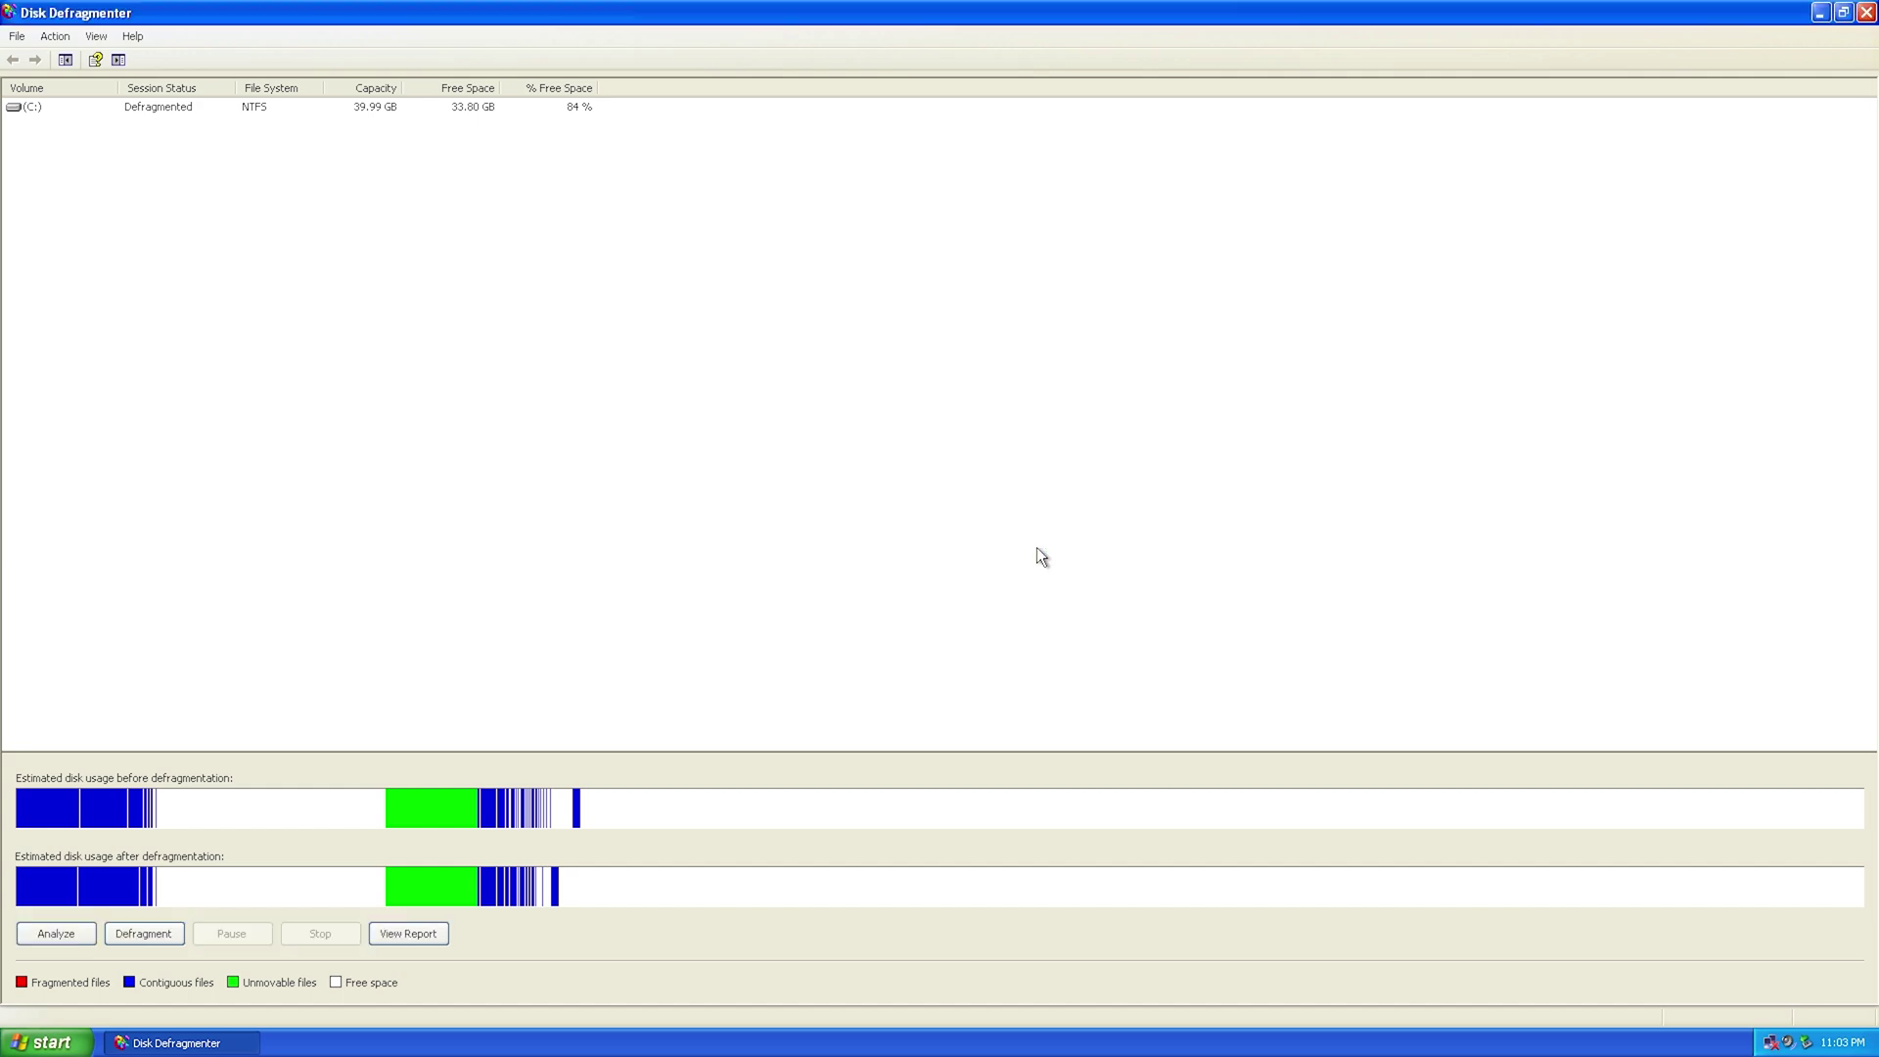